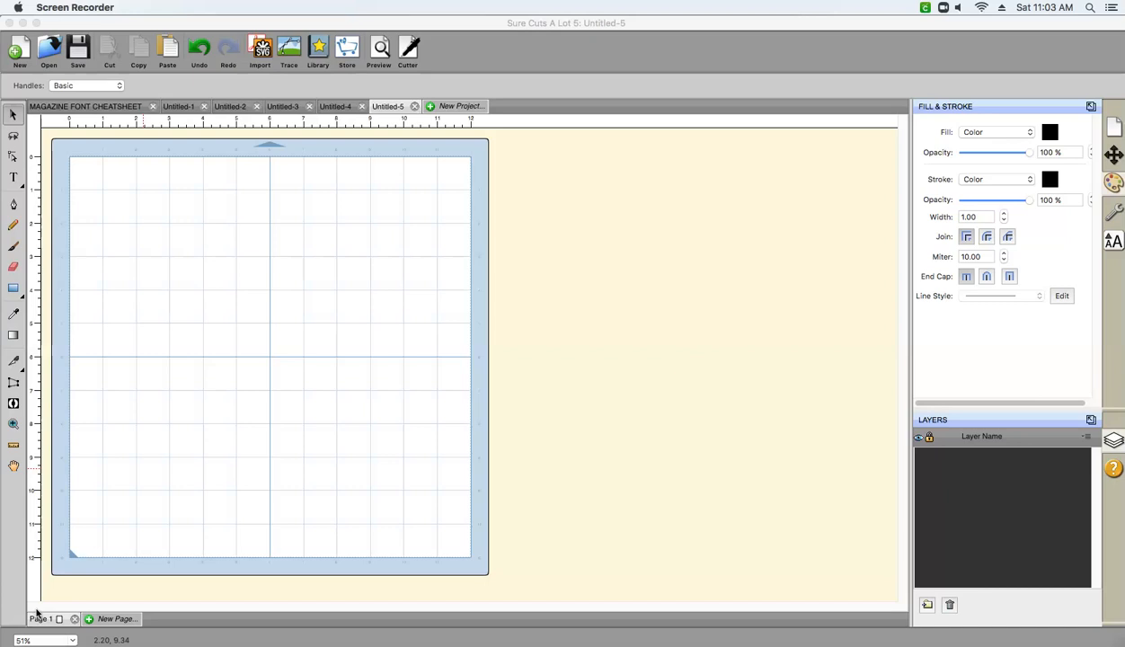
# Step: Switch to Chrome and load google.com in the tab holding the opt-in page
pyautogui.click(208, 643)
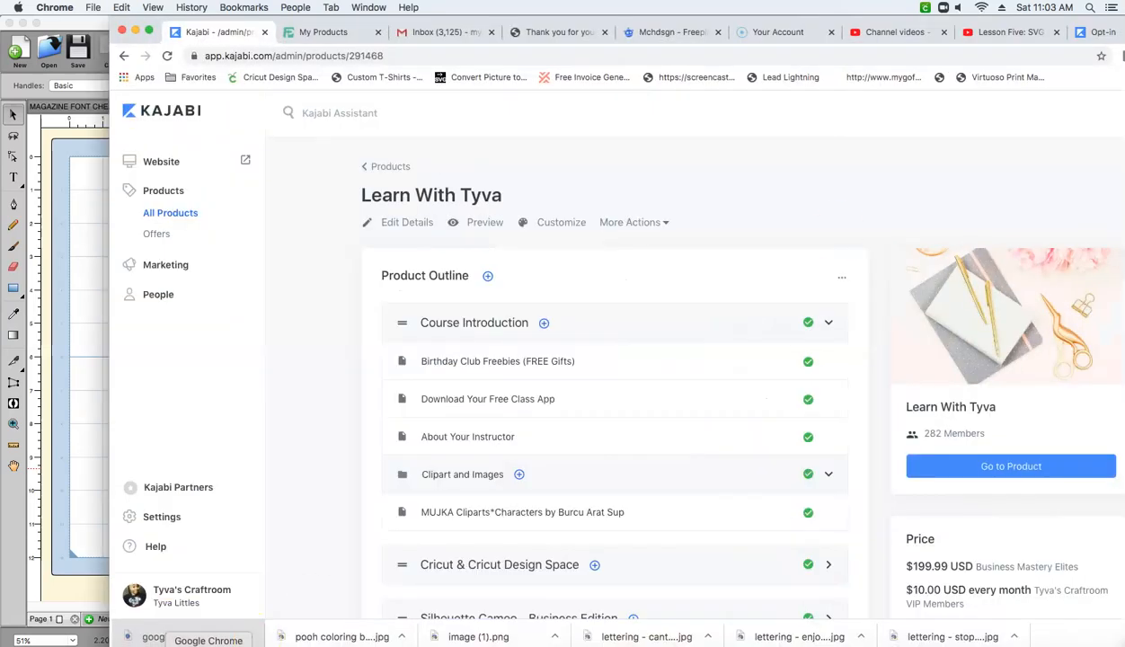
pyautogui.click(1090, 32)
pyautogui.click(988, 54)
pyautogui.tripleClick(989, 52)
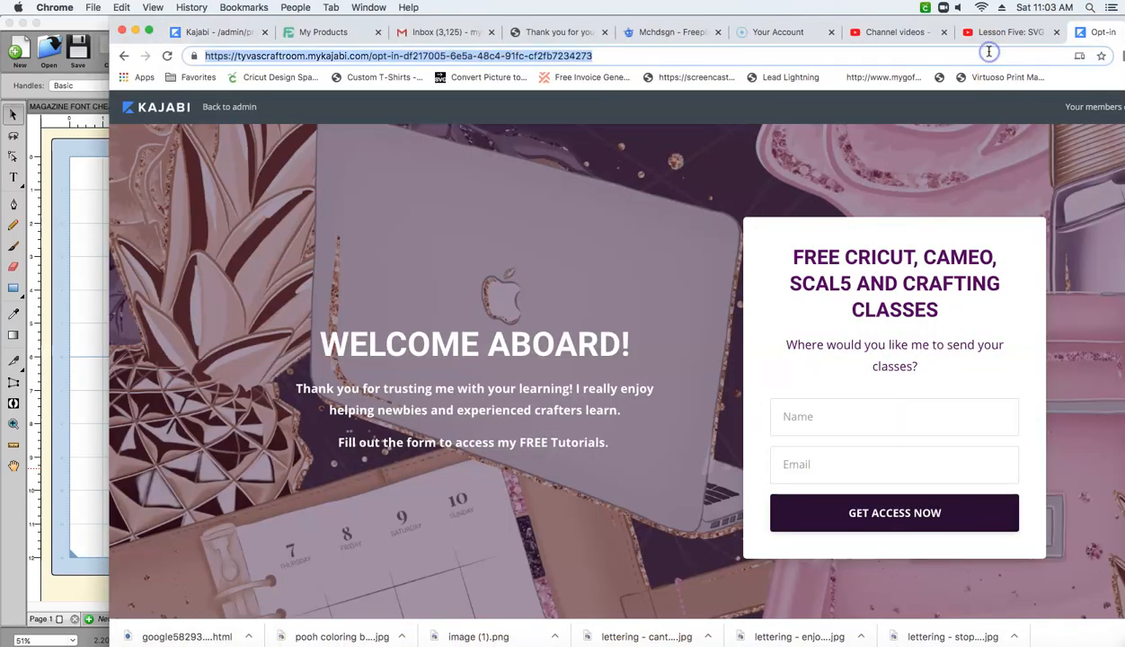
pyautogui.write('google.com')
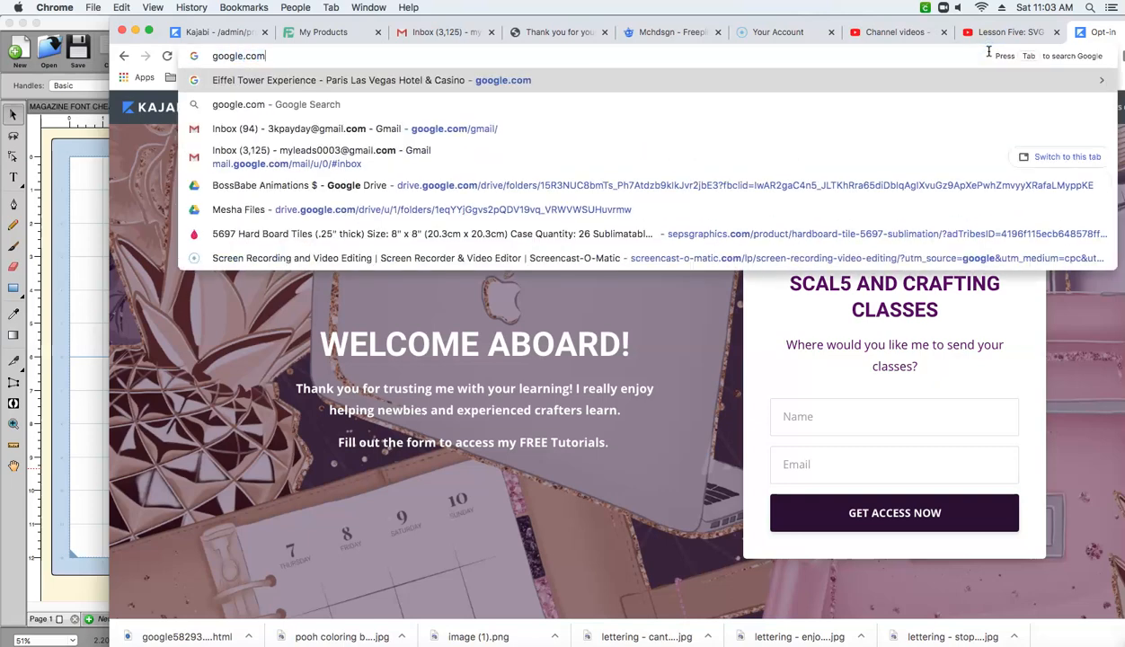
pyautogui.press('Return')
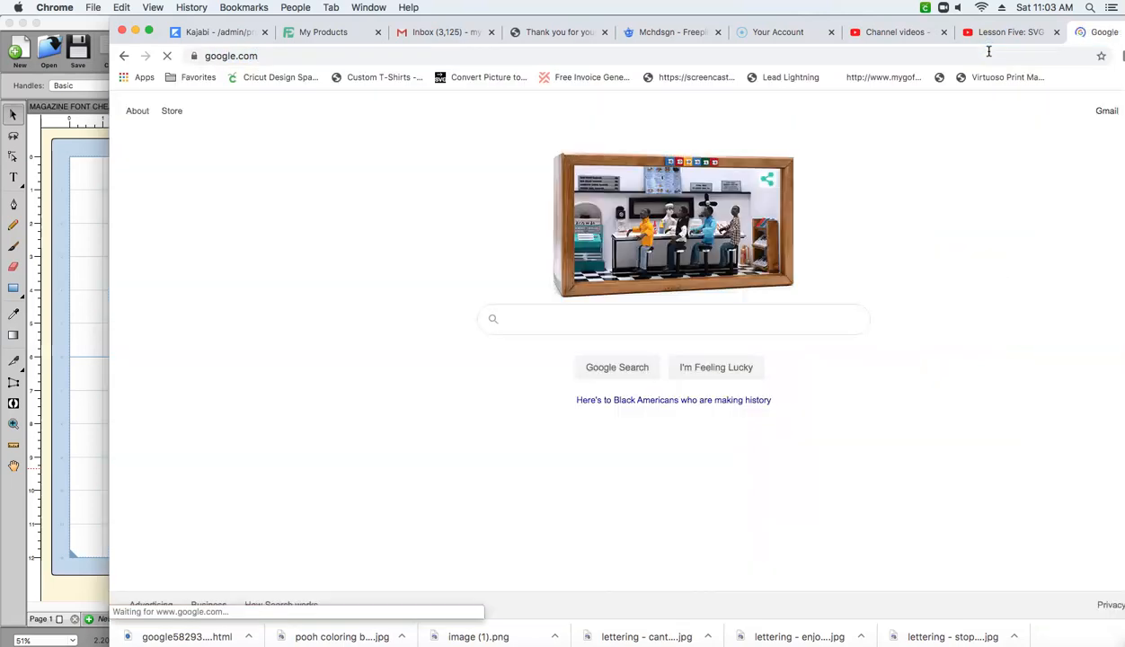
# Step: Search Google for "apple coloring book image" and show the image results
pyautogui.click(619, 326)
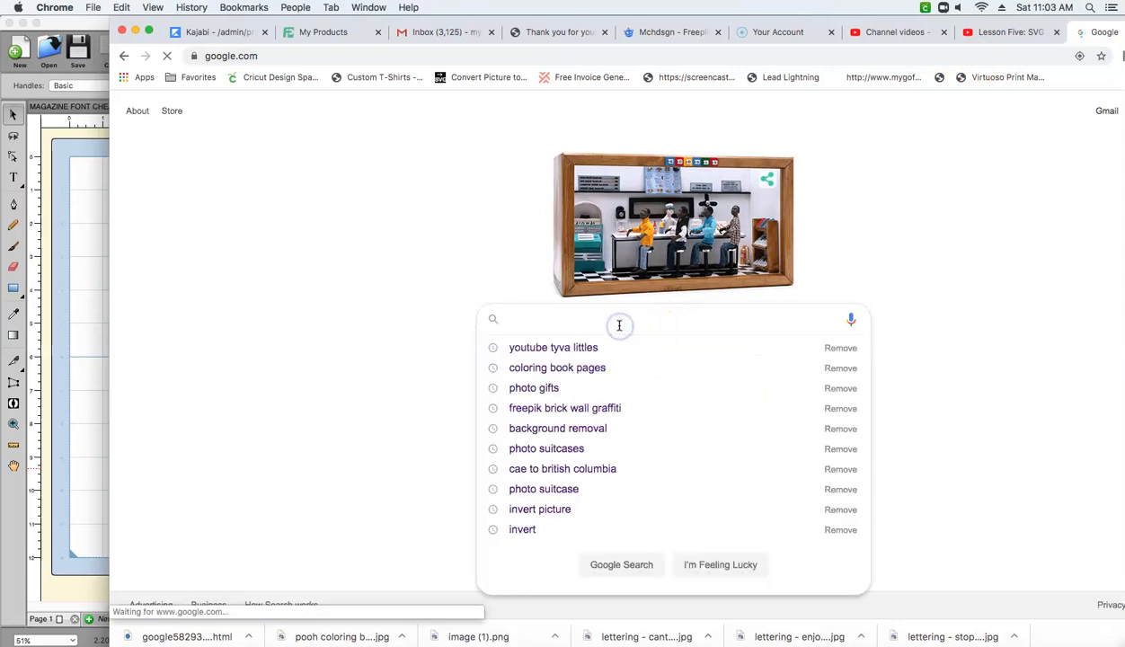
pyautogui.write('apple col')
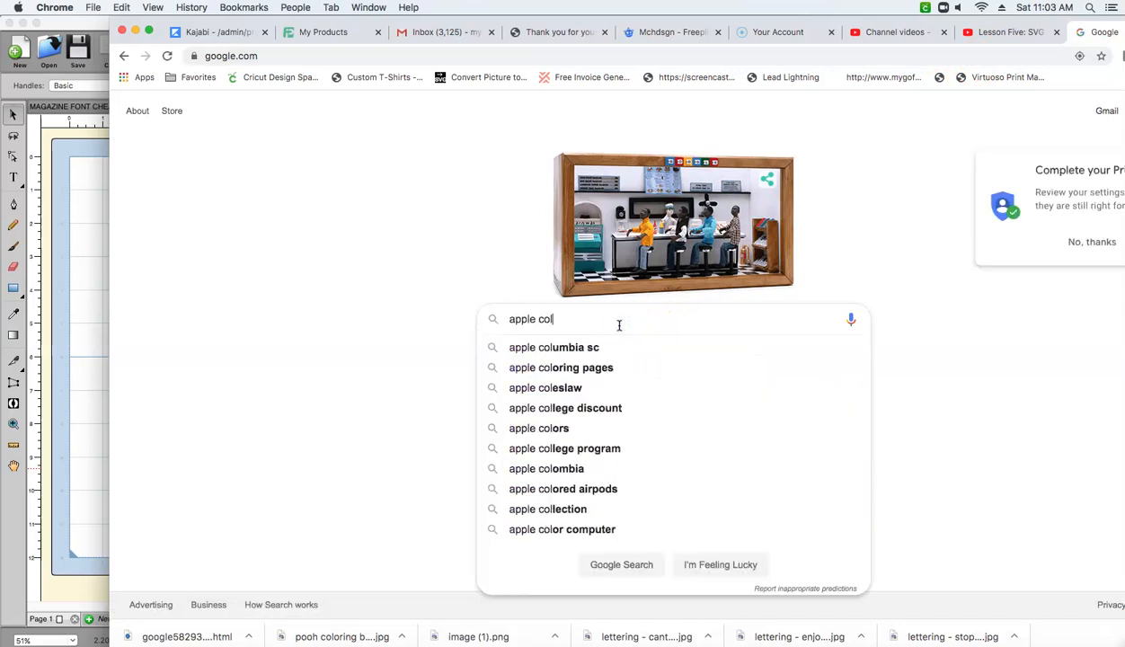
pyautogui.write('oring book image')
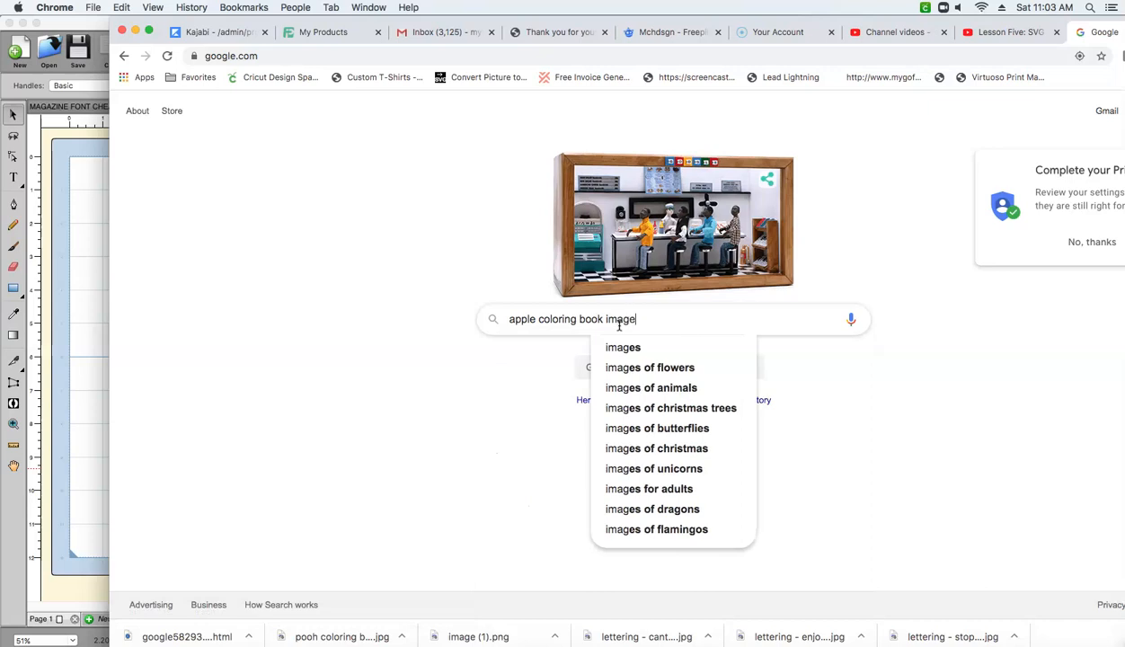
pyautogui.press('Return')
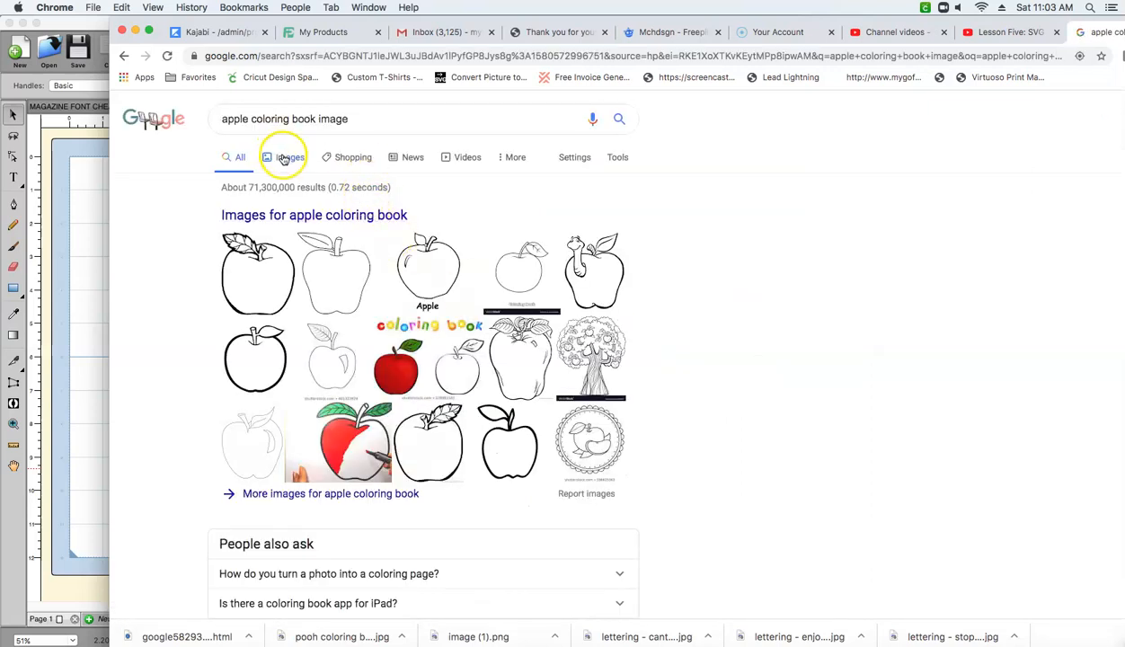
pyautogui.click(286, 156)
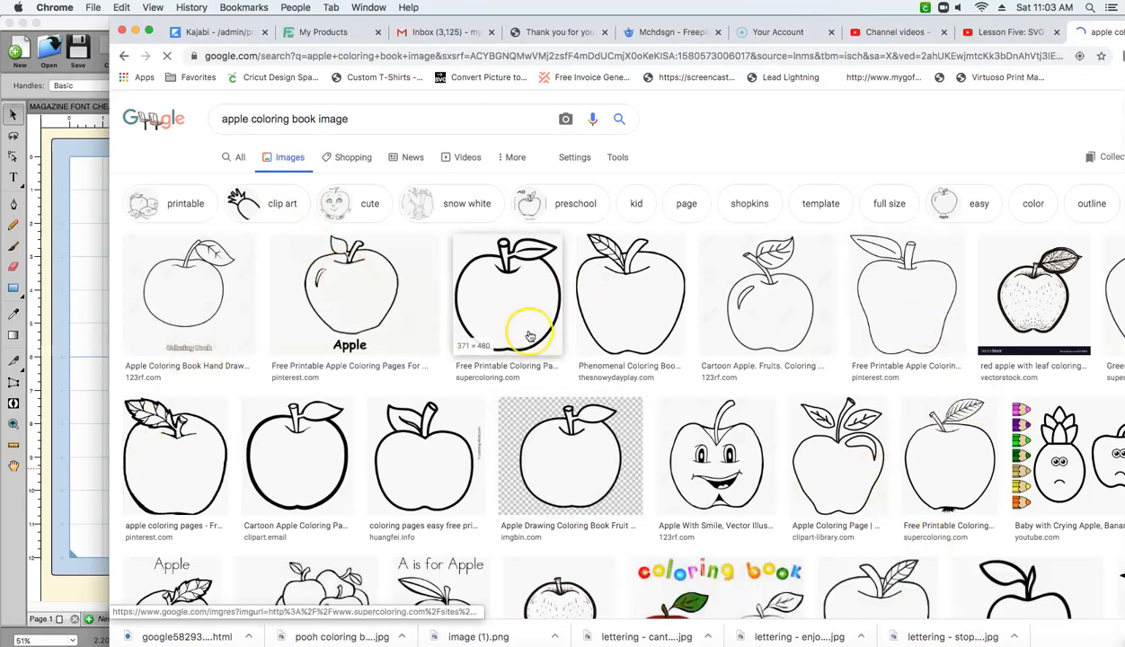
# Step: Change the image search to "coloring book page" and browse the line drawings found
pyautogui.doubleClick(232, 119)
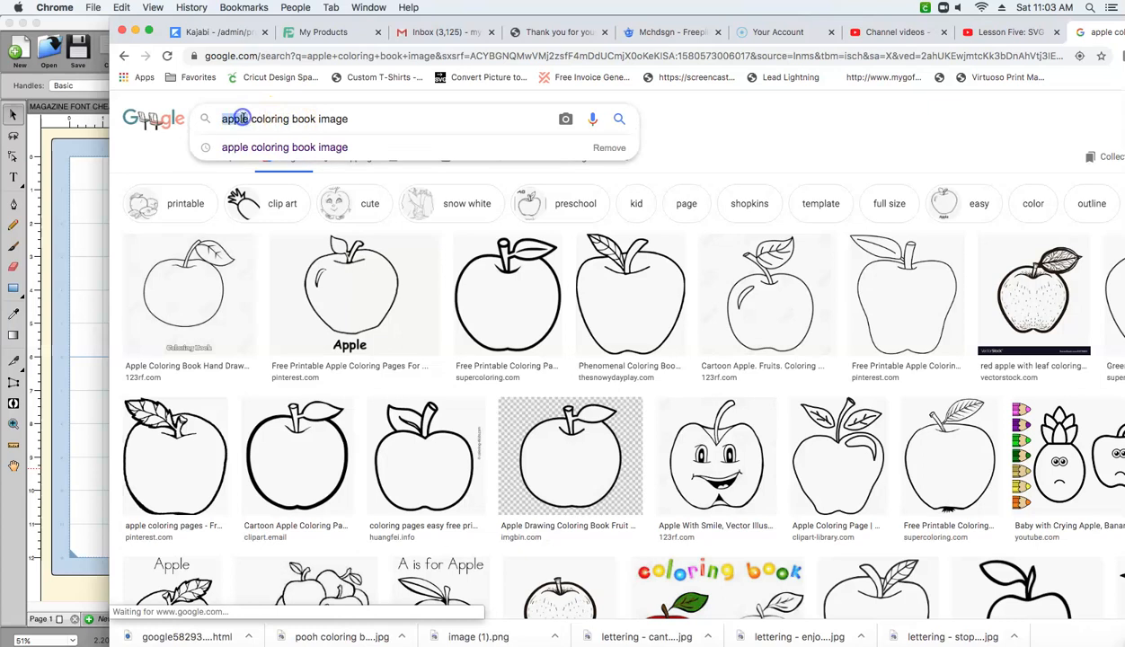
pyautogui.press('BackSpace')
pyautogui.doubleClick(301, 119)
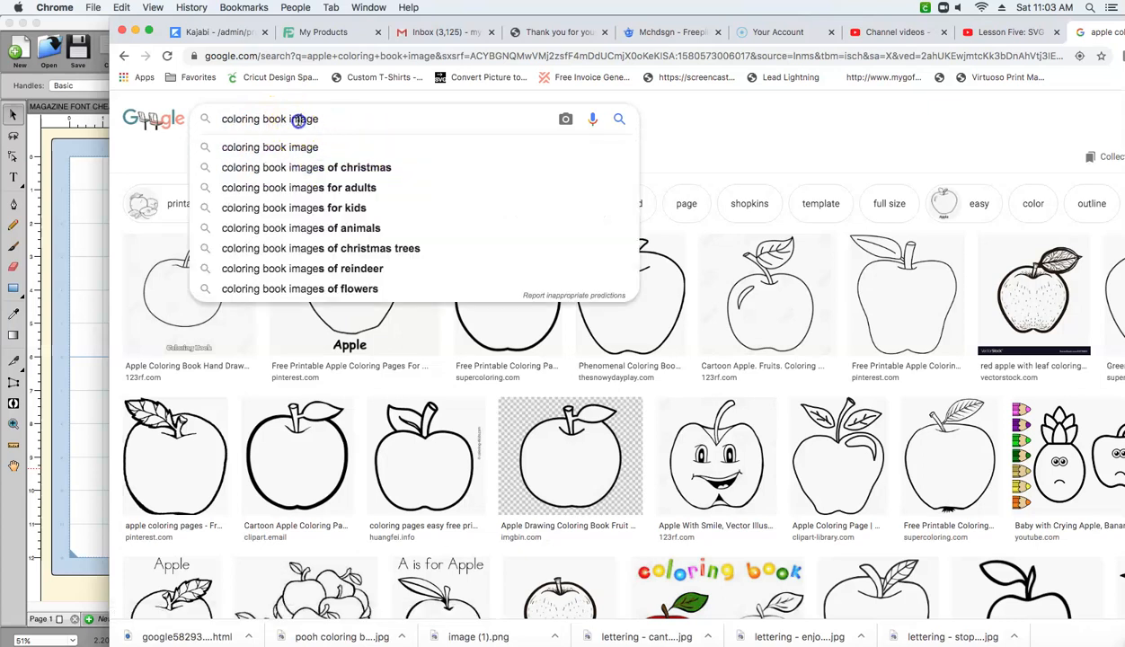
pyautogui.write('page')
pyautogui.press('Return')
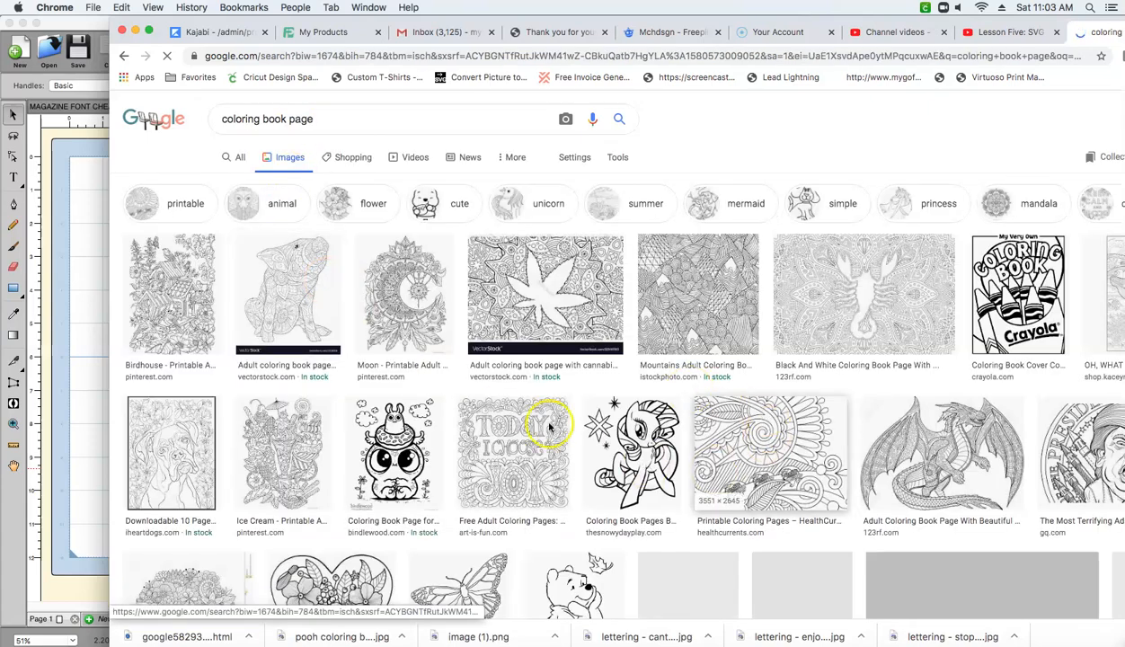
pyautogui.scroll(-5, 533, 456)
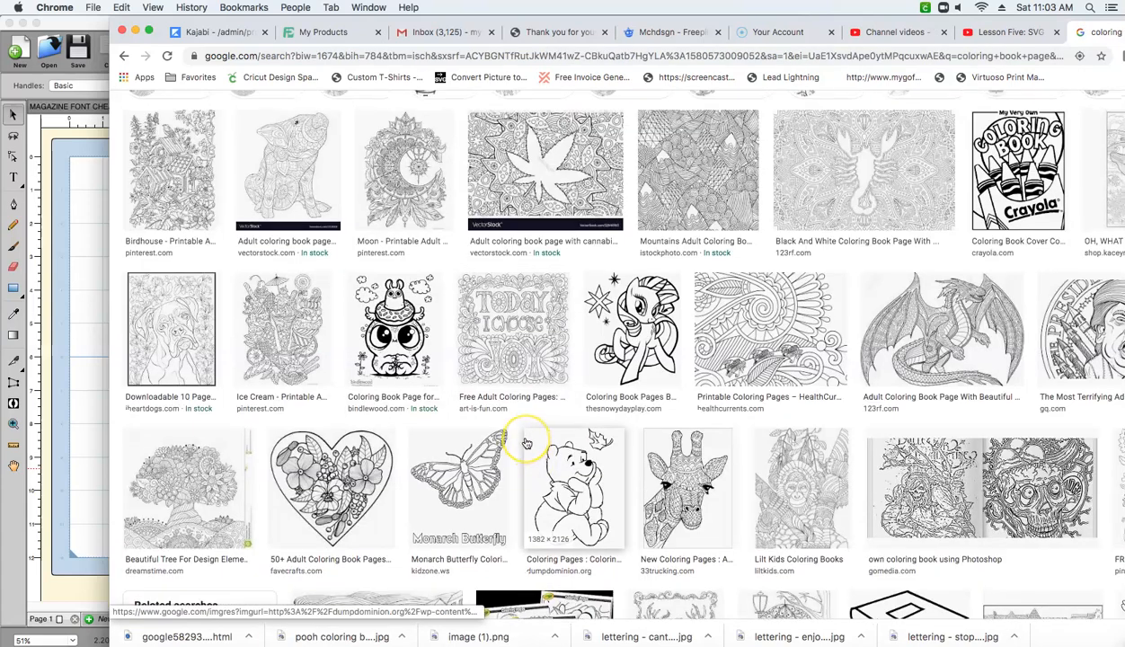
pyautogui.scroll(2, 530, 449)
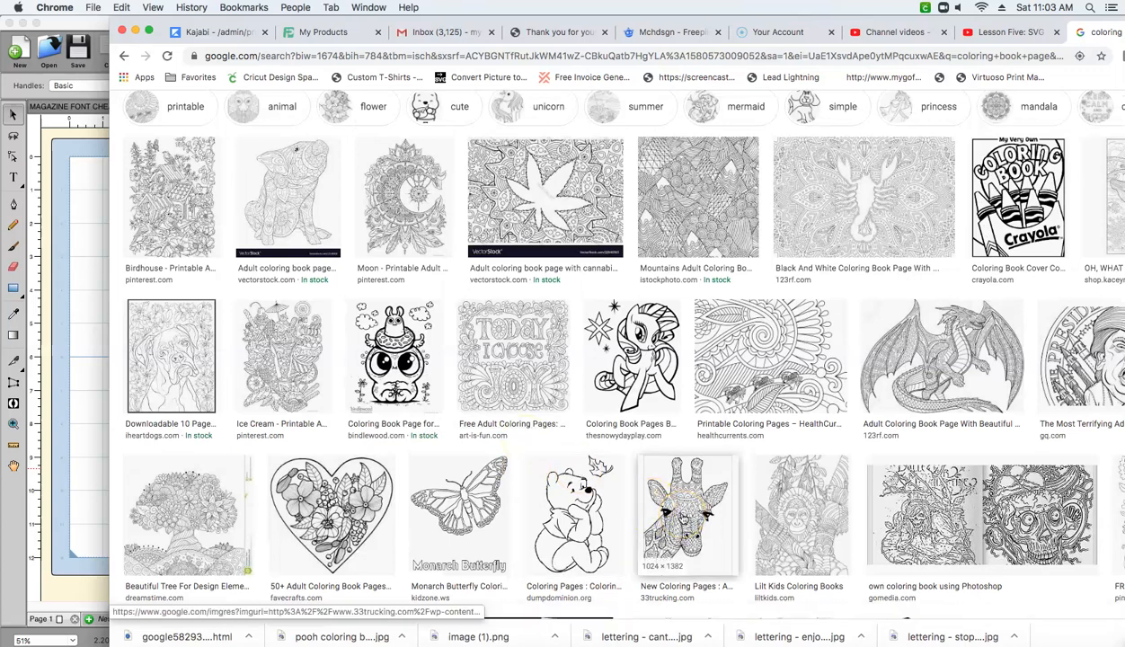
pyautogui.scroll(2, 468, 341)
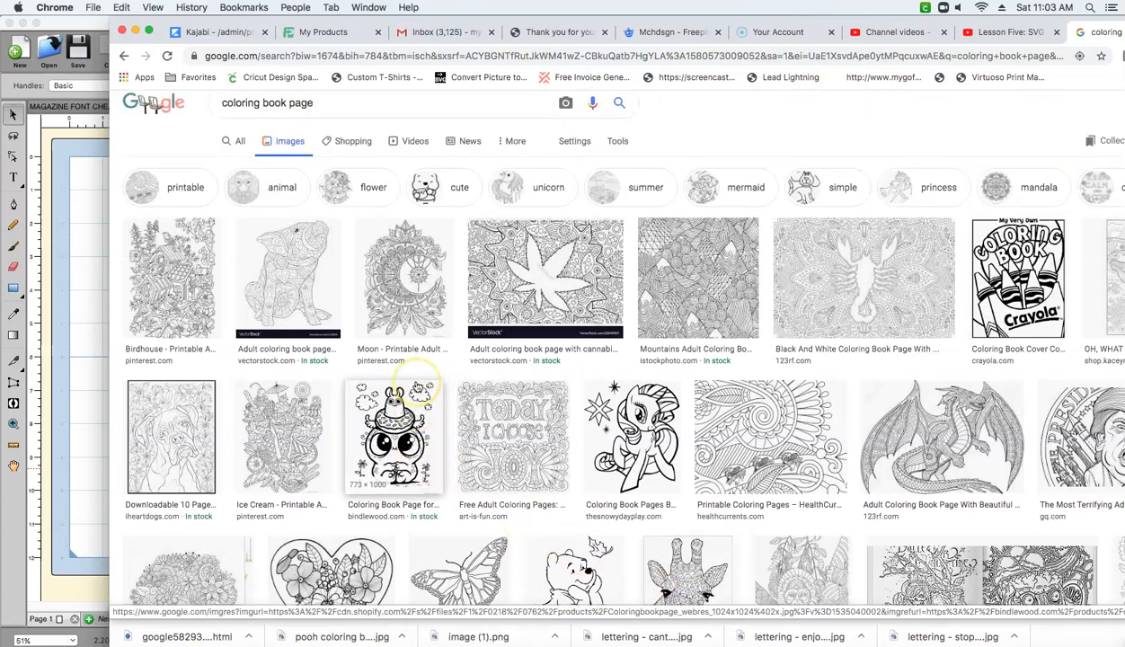
pyautogui.scroll(1, 416, 387)
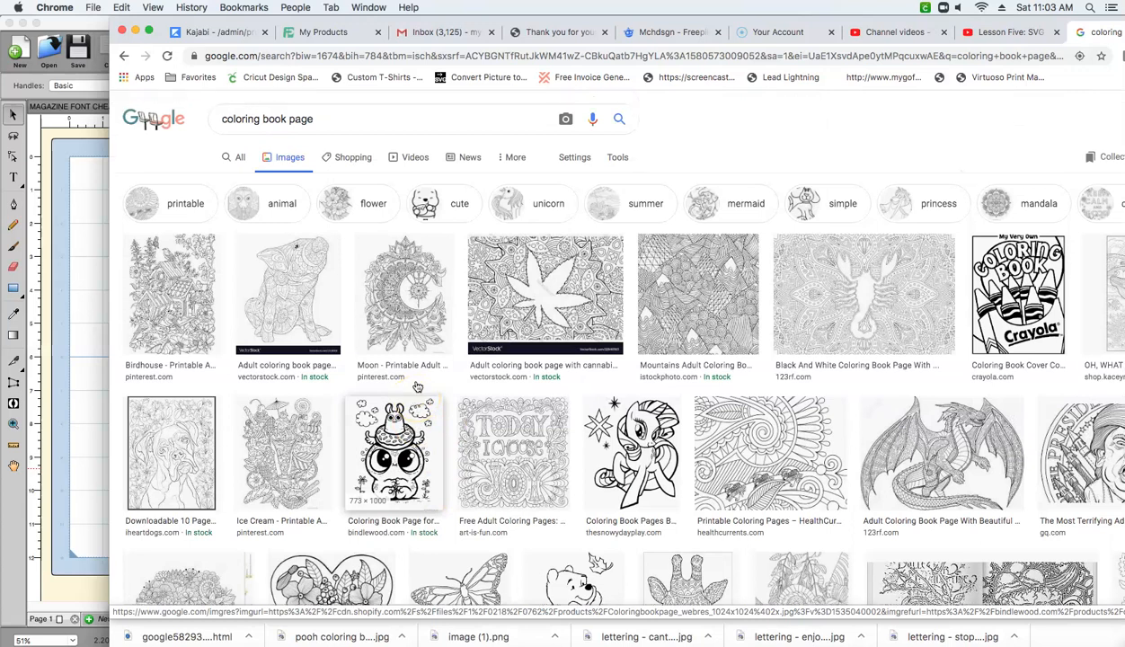
# Step: Search the images for "coloring book peackcock" and look through the peacock line drawings
pyautogui.doubleClick(300, 117)
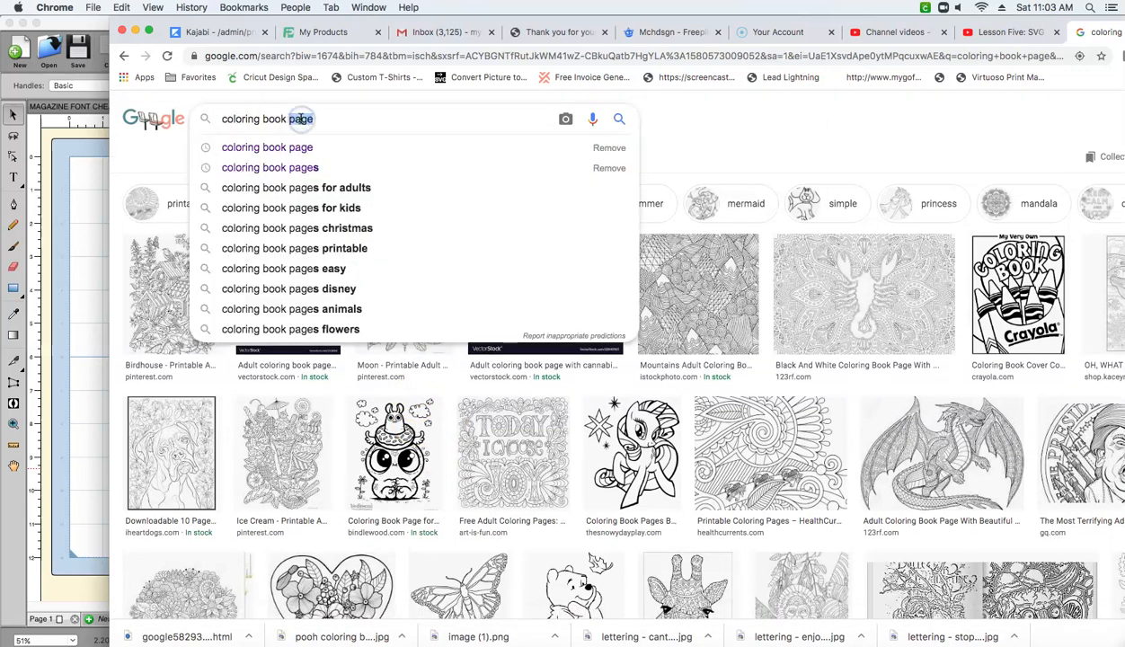
pyautogui.write('peackcock')
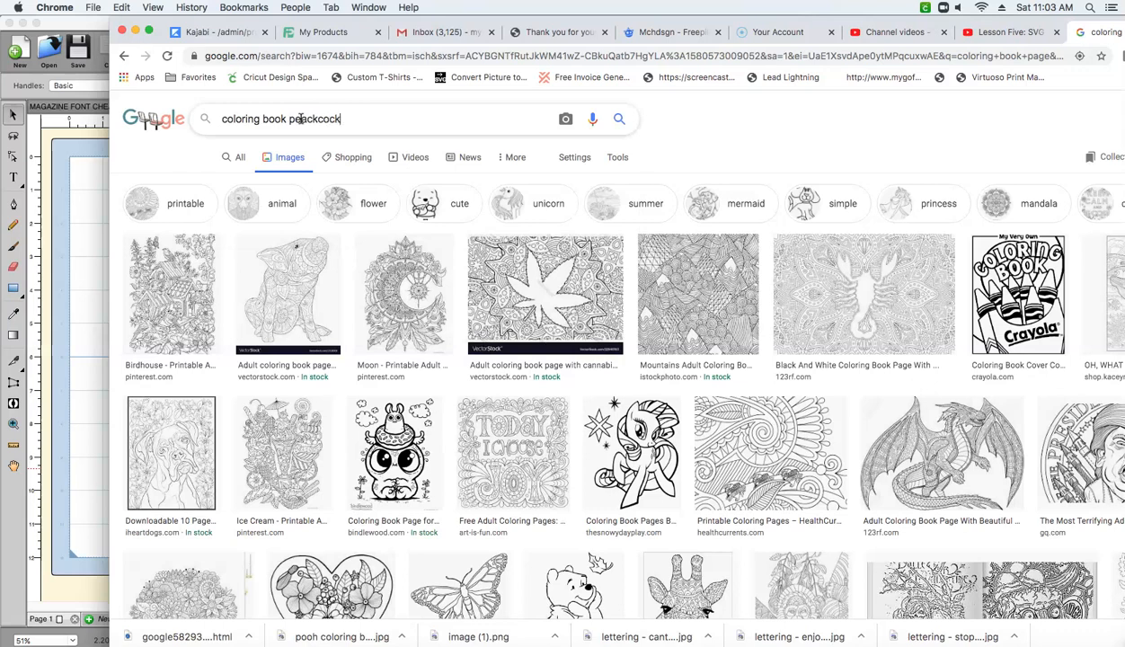
pyautogui.press('Return')
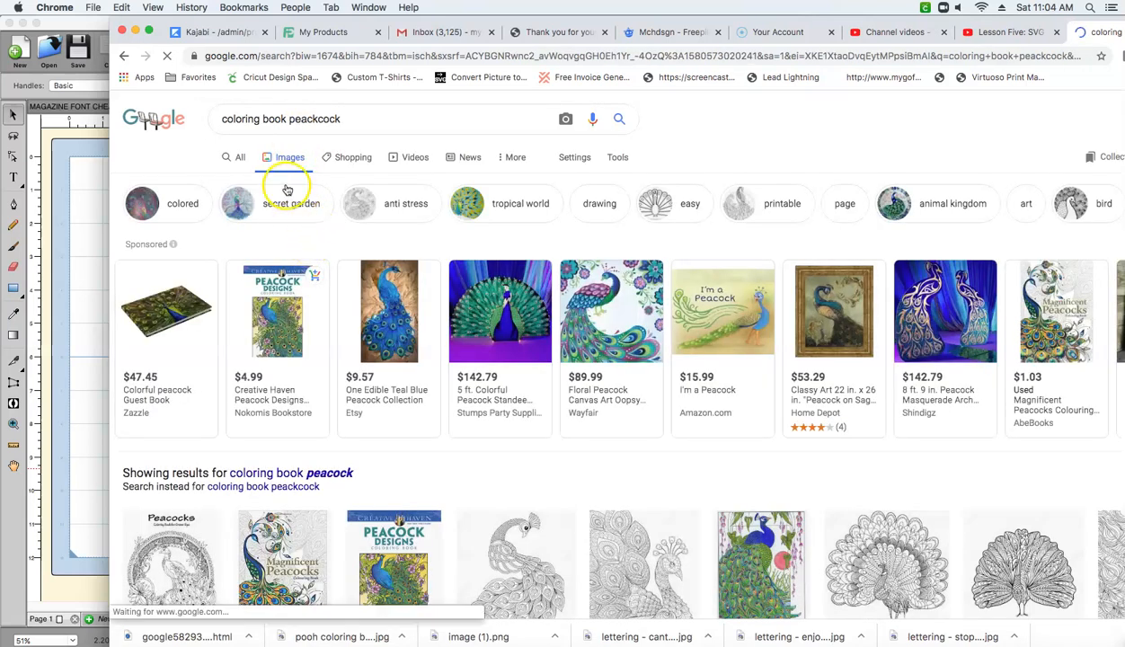
pyautogui.scroll(-1, 601, 379)
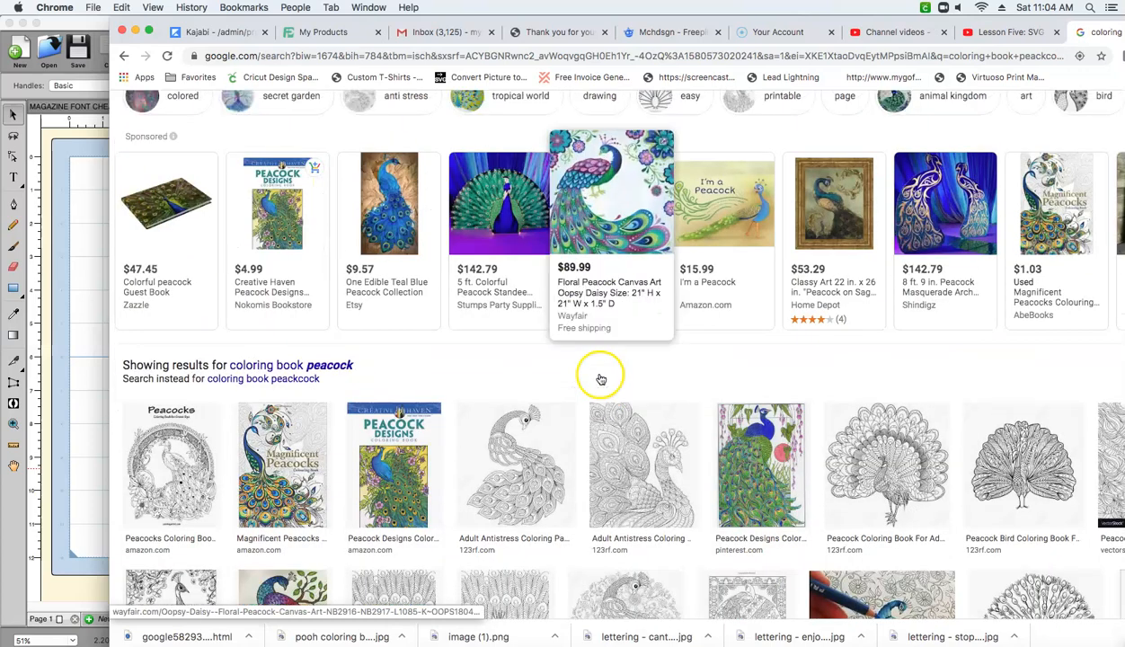
pyautogui.scroll(-3, 585, 395)
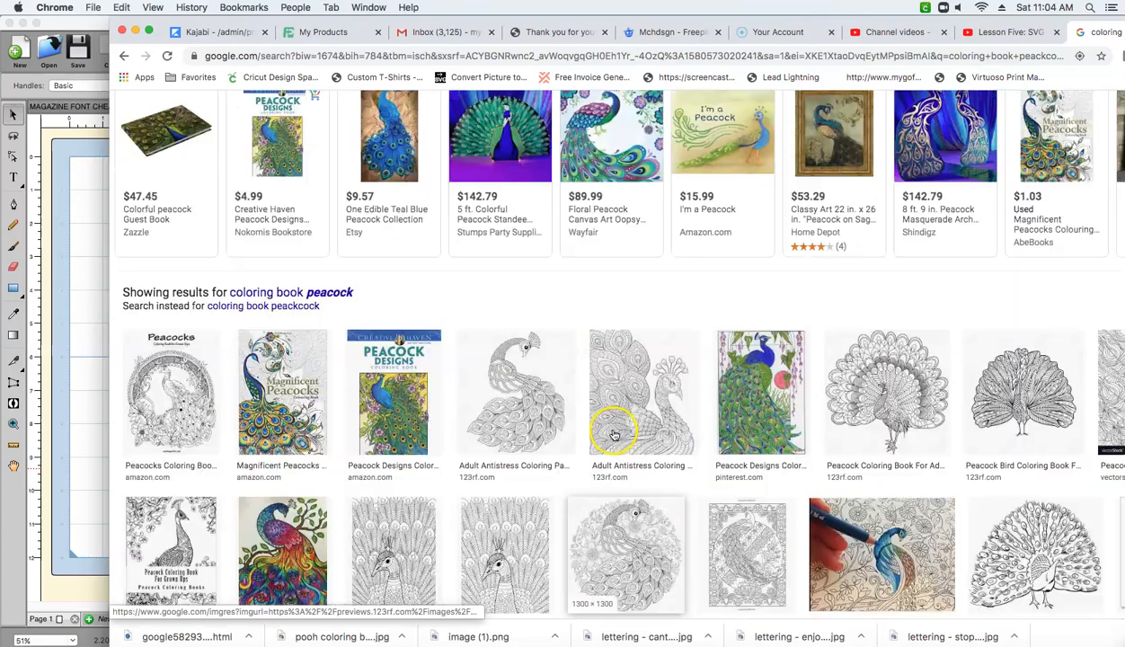
pyautogui.scroll(-1, 615, 435)
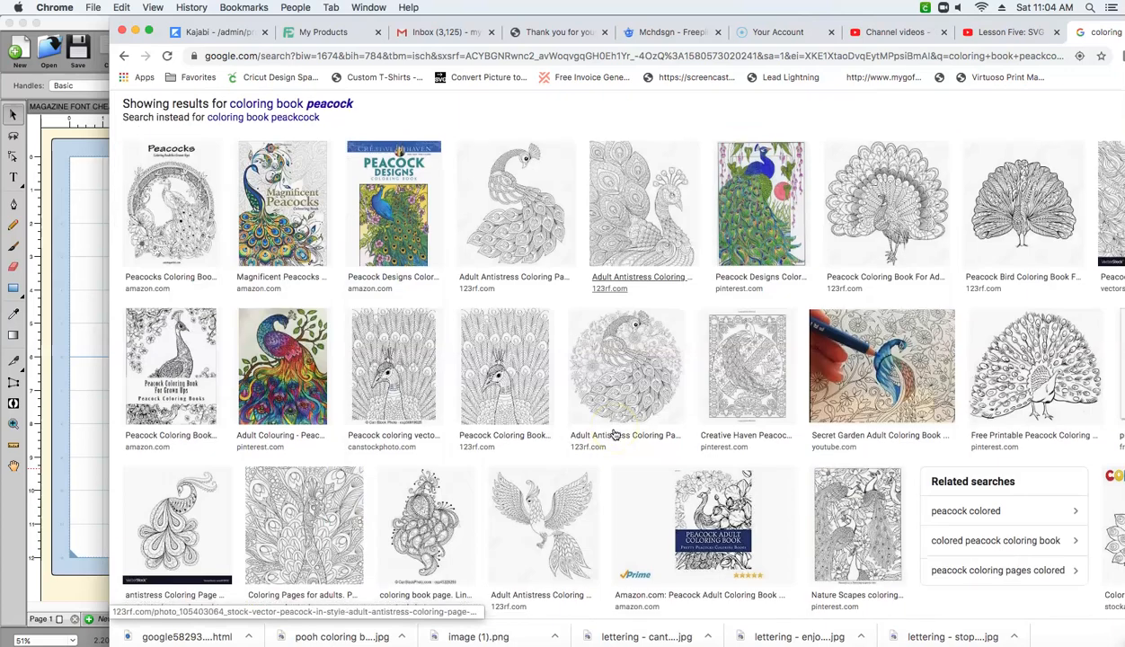
pyautogui.scroll(4, 614, 435)
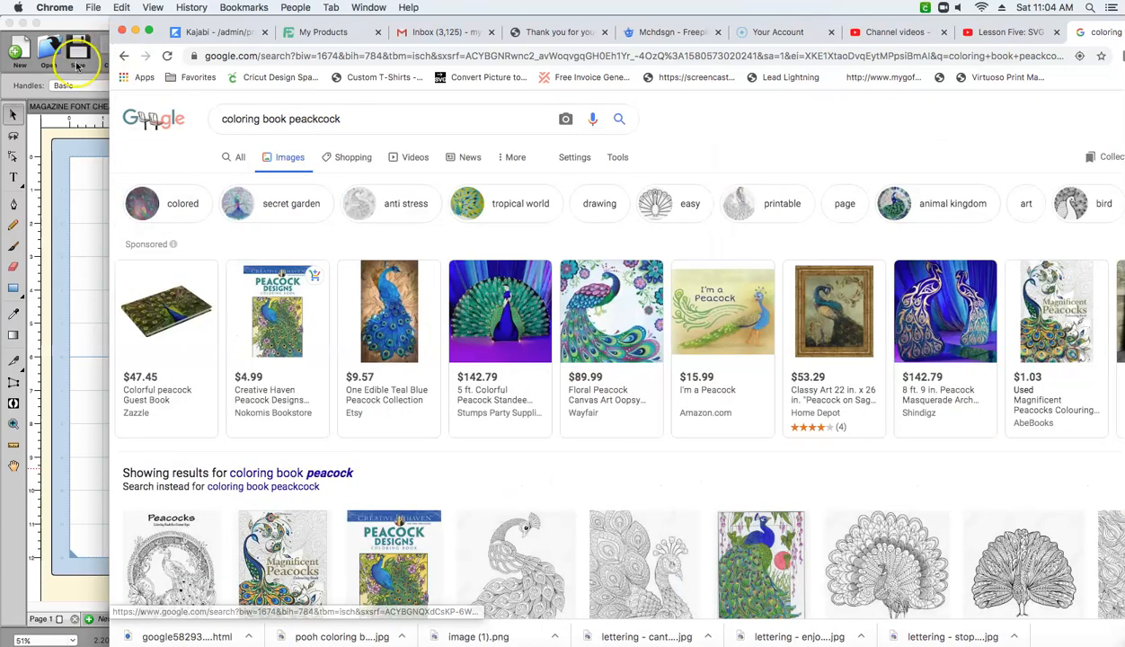
# Step: Return to Sure Cuts A Lot 5 and load "pooh coloring bppk page.jpg" from the Desktop into Trace Image
pyautogui.click(135, 35)
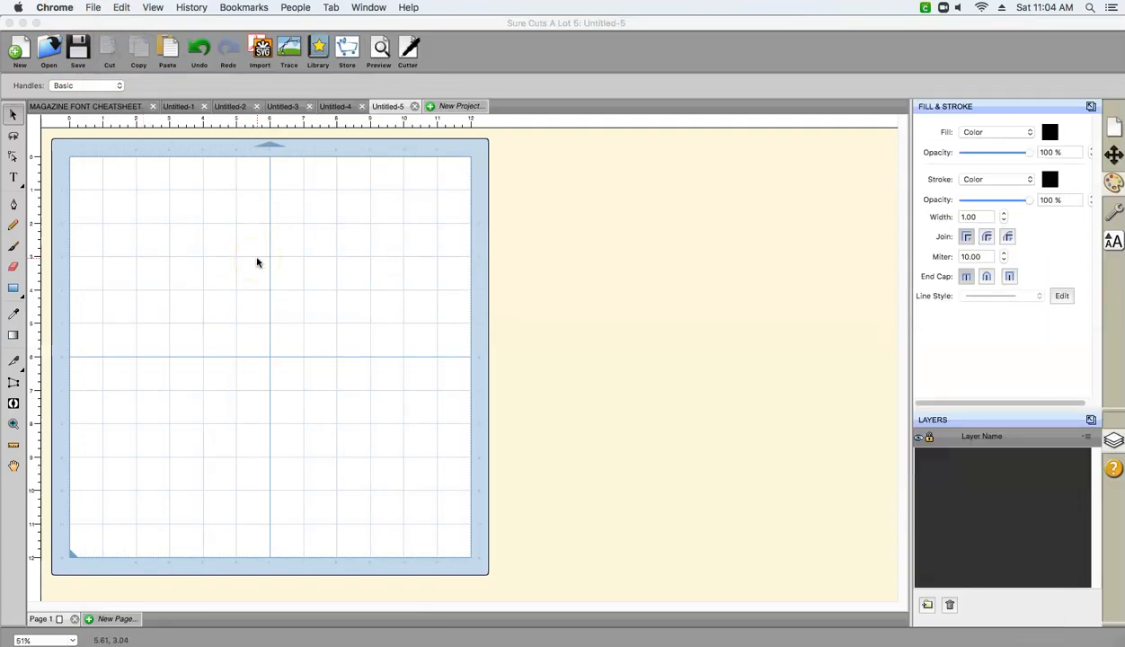
pyautogui.click(285, 52)
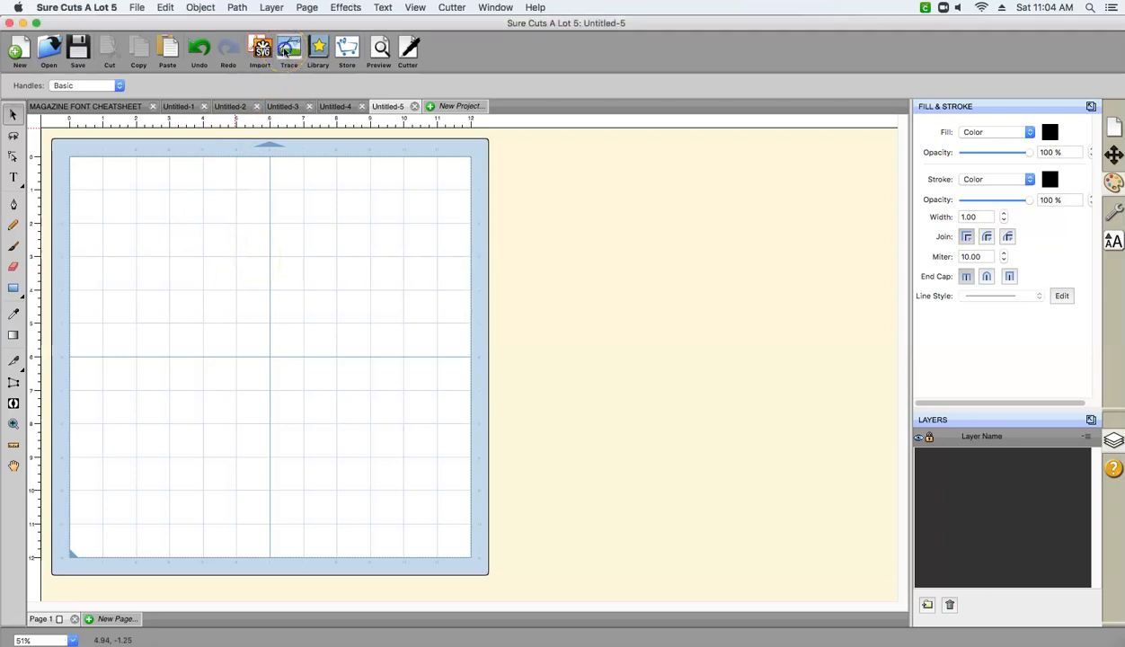
pyautogui.click(393, 200)
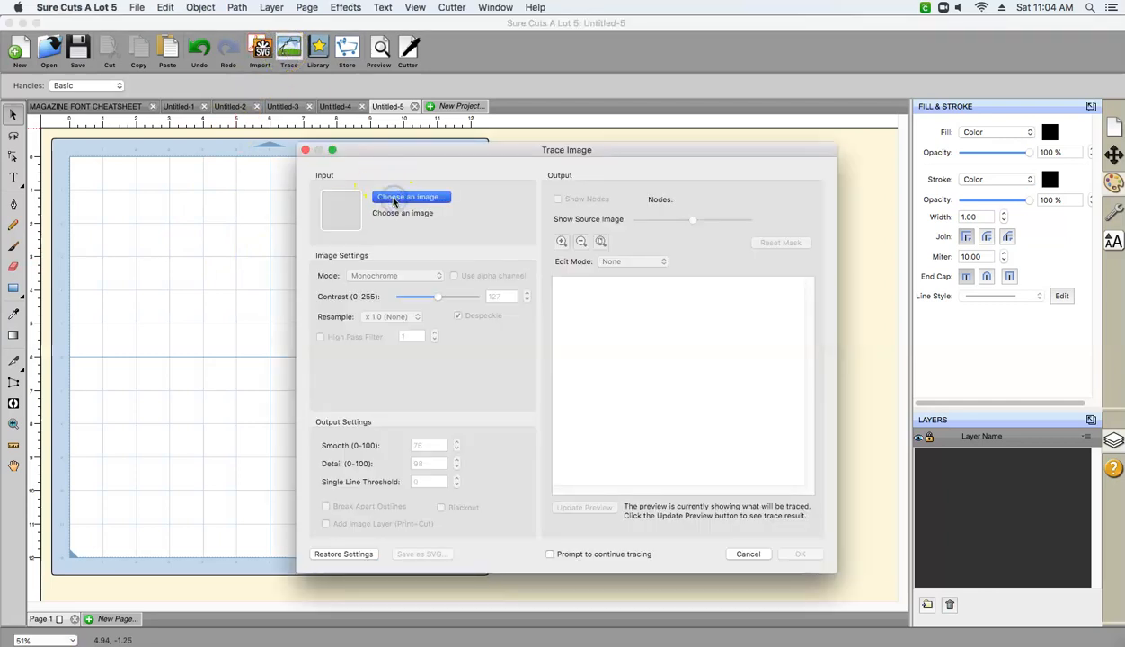
pyautogui.click(755, 200)
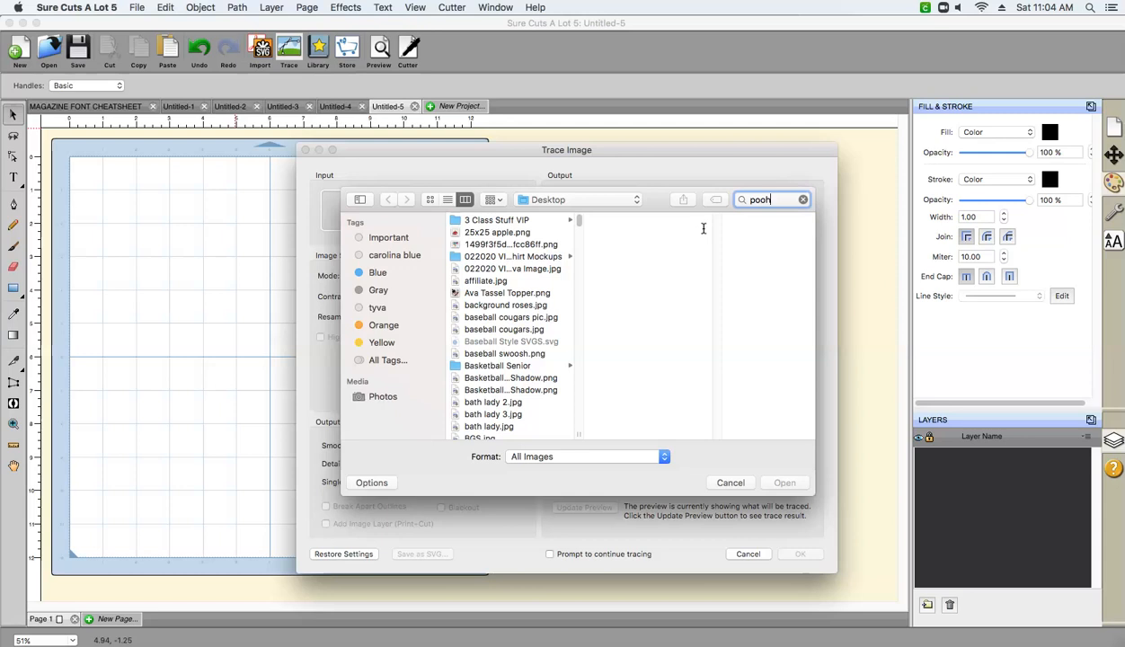
pyautogui.press('Return')
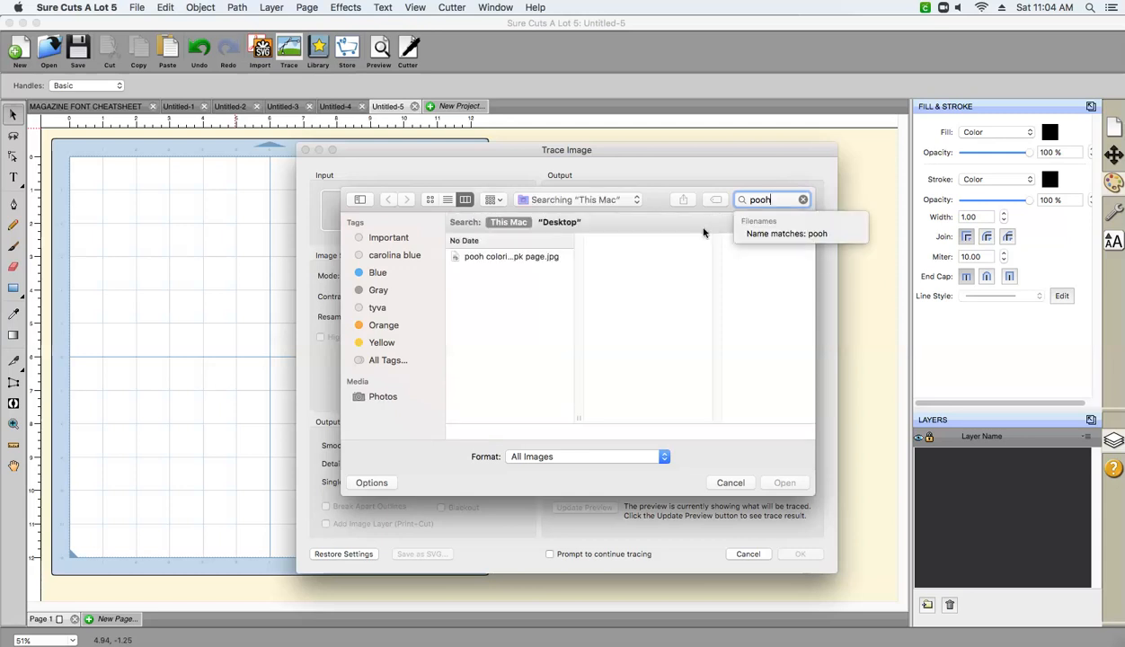
pyautogui.click(509, 256)
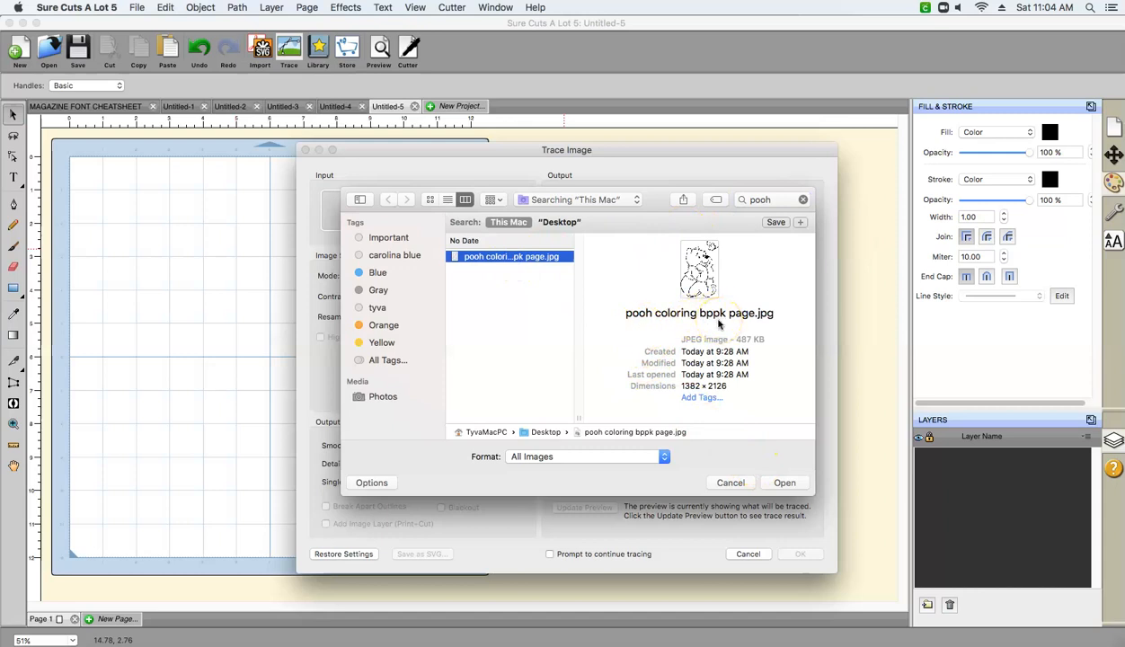
pyautogui.click(771, 484)
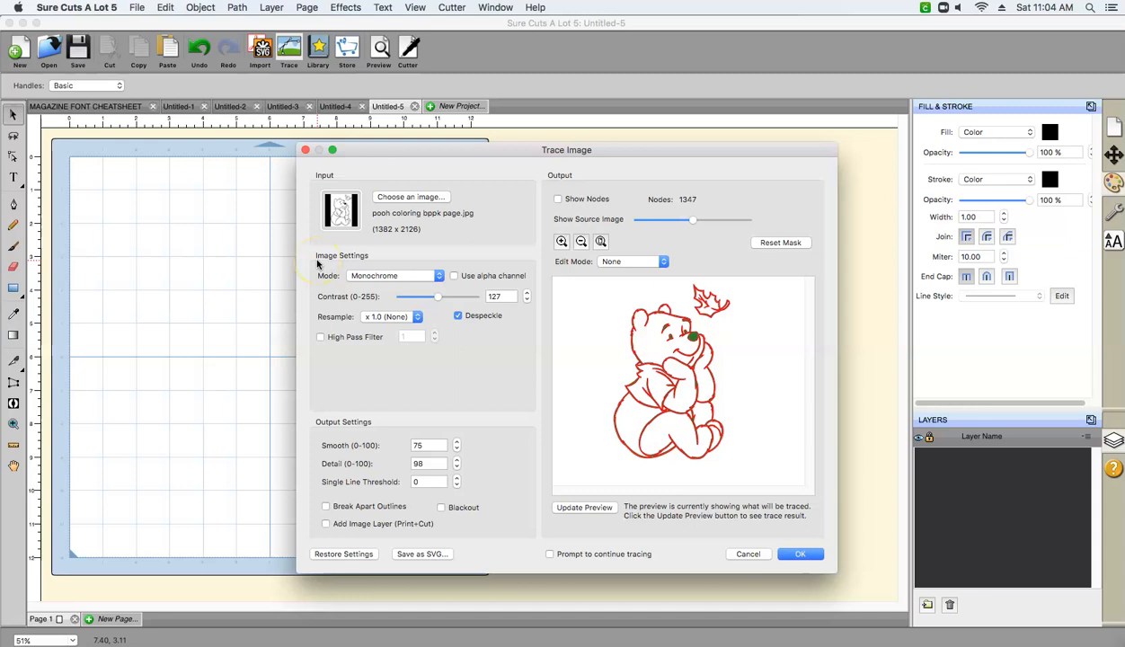
# Step: Try the Single Color trace mode on the bear image
pyautogui.click(354, 259)
pyautogui.click(355, 278)
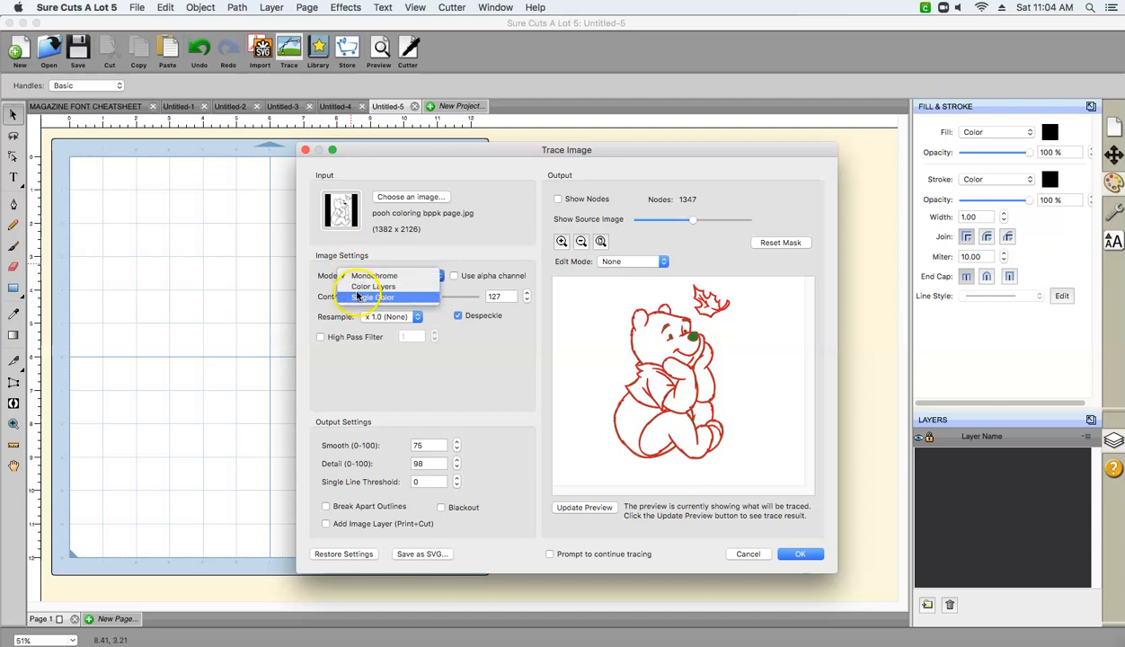
pyautogui.click(359, 298)
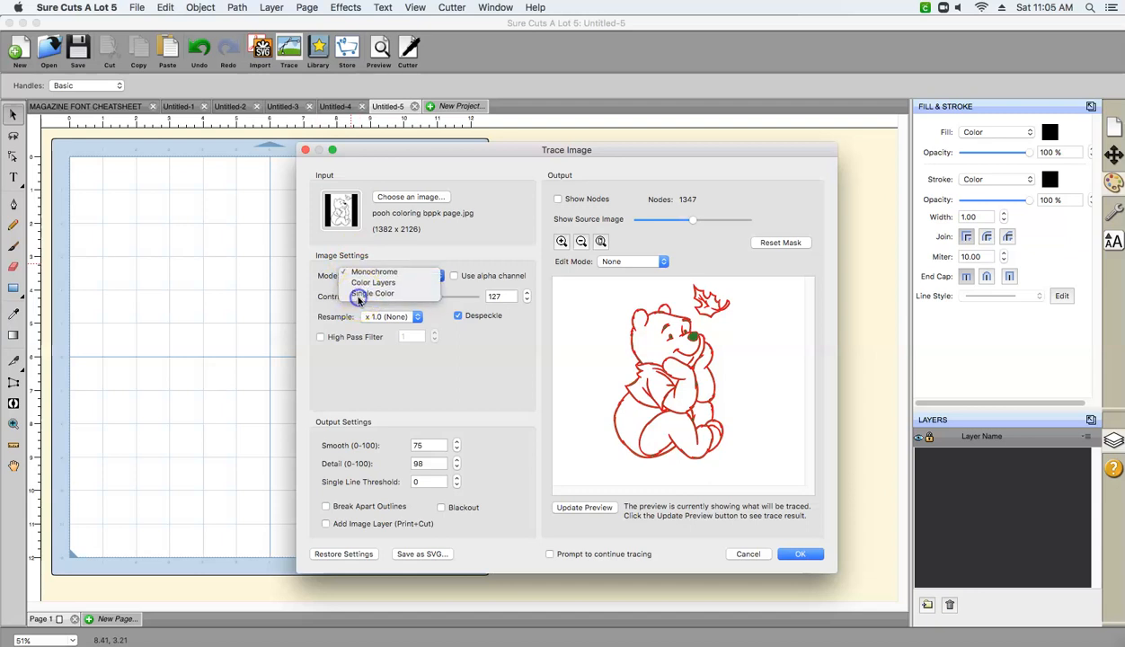
pyautogui.click(363, 300)
pyautogui.click(662, 338)
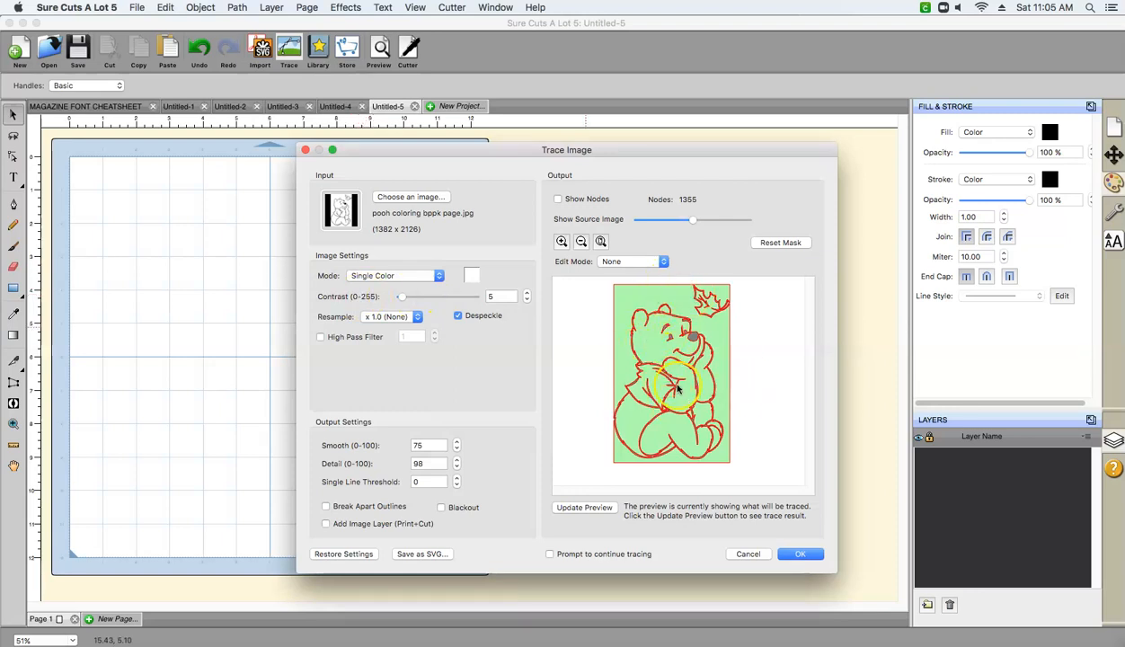
# Step: Try the Color Layers trace mode on the bear image and set the mode back to Monochrome
pyautogui.click(395, 275)
pyautogui.click(393, 265)
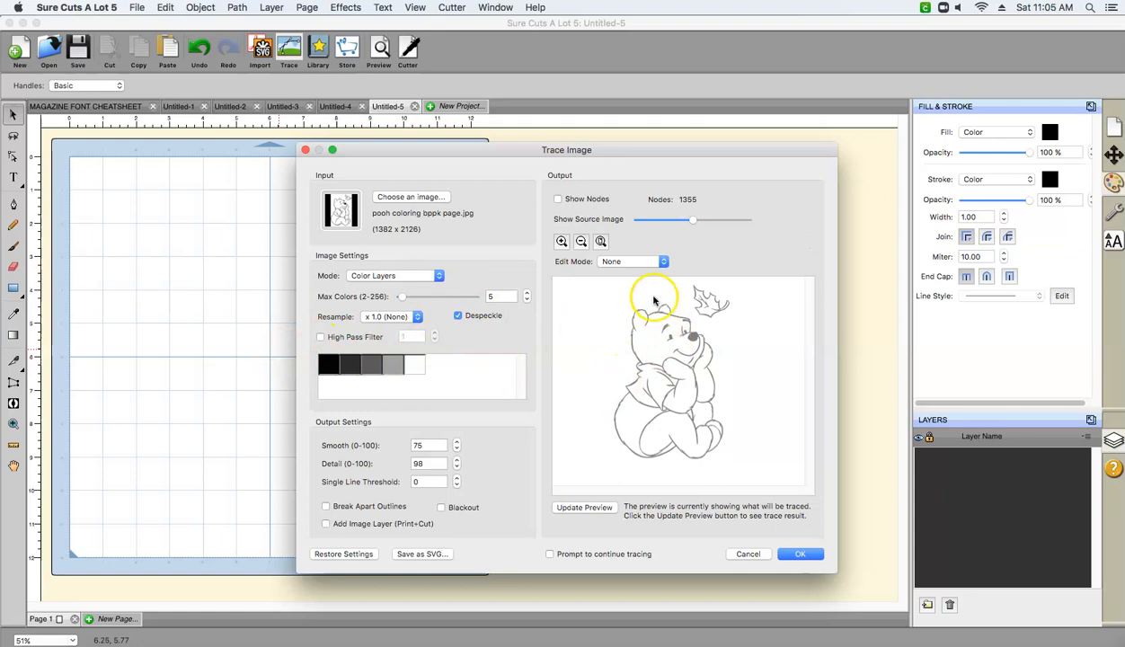
pyautogui.click(410, 276)
pyautogui.click(409, 262)
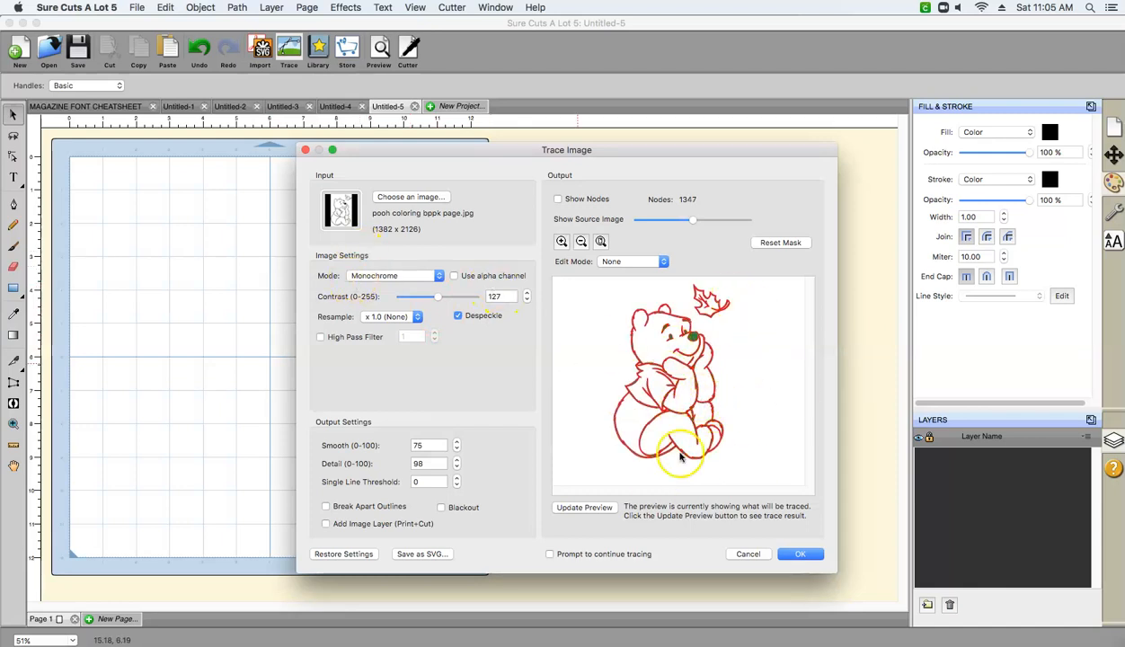
# Step: Accept the Monochrome trace of the bear and float the Fill & Stroke and Position & Size panels, keeping Document docked
pyautogui.click(801, 554)
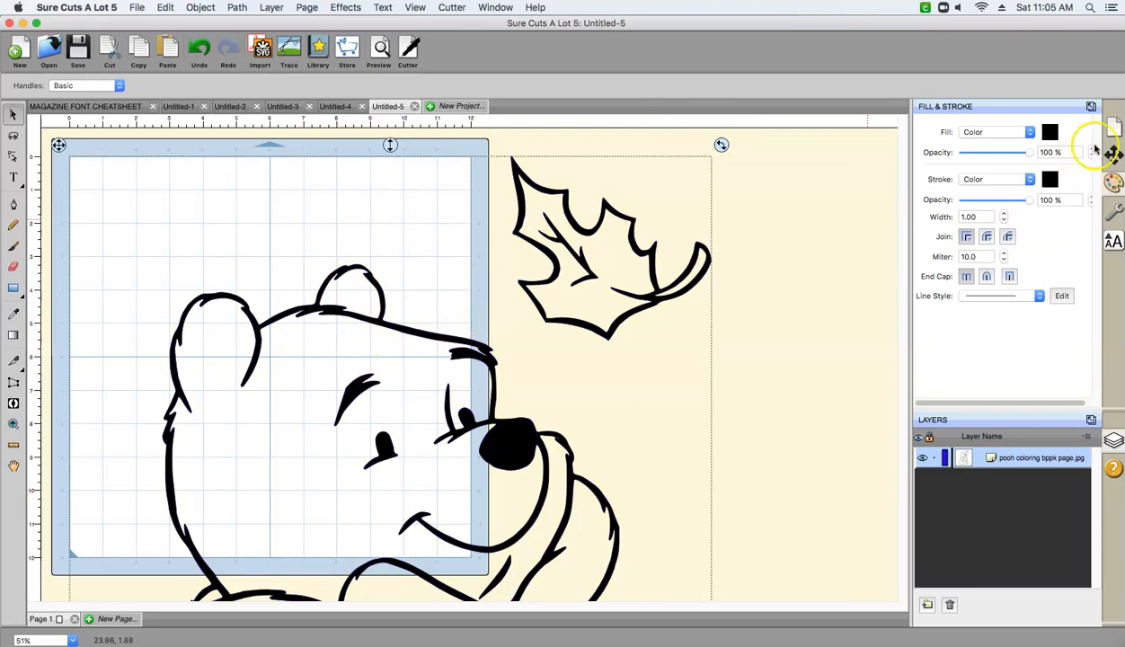
pyautogui.click(1091, 107)
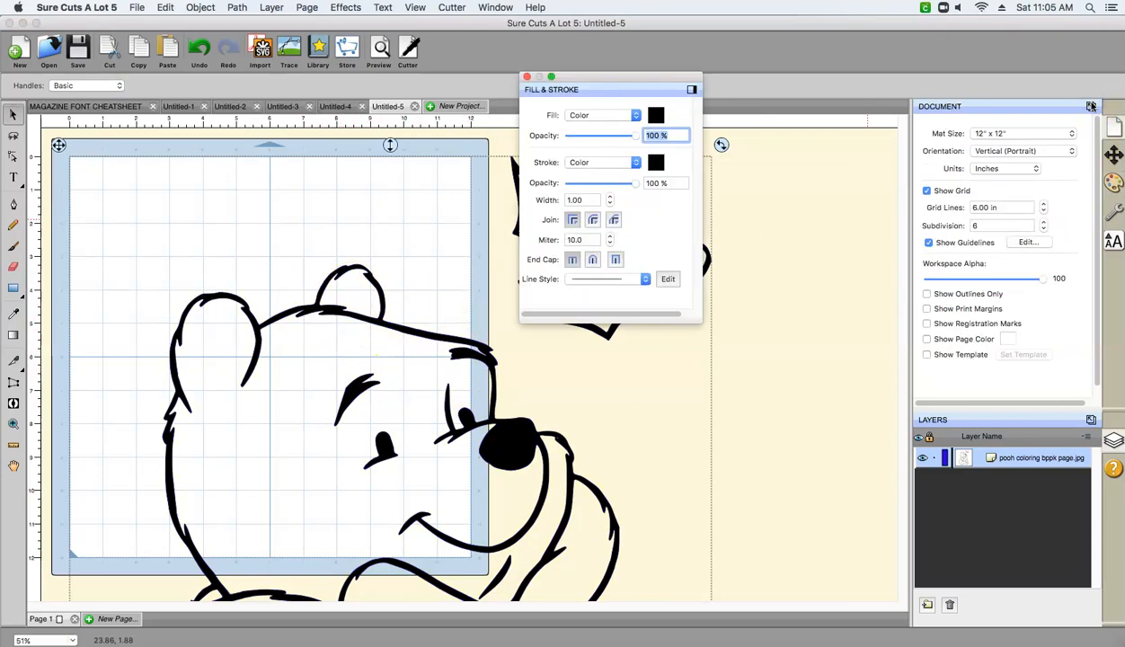
pyautogui.click(1091, 106)
pyautogui.click(1091, 106)
pyautogui.click(1091, 106)
pyautogui.click(913, 339)
pyautogui.moveTo(841, 360); pyautogui.dragTo(803, 28)
pyautogui.click(690, 297)
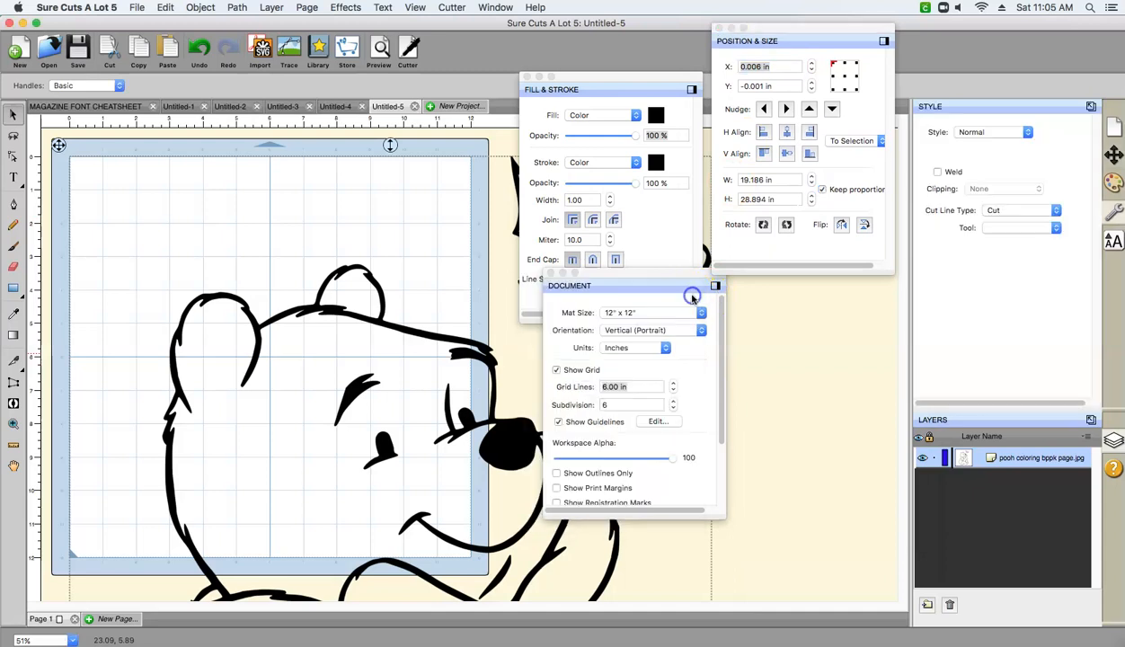
pyautogui.click(716, 286)
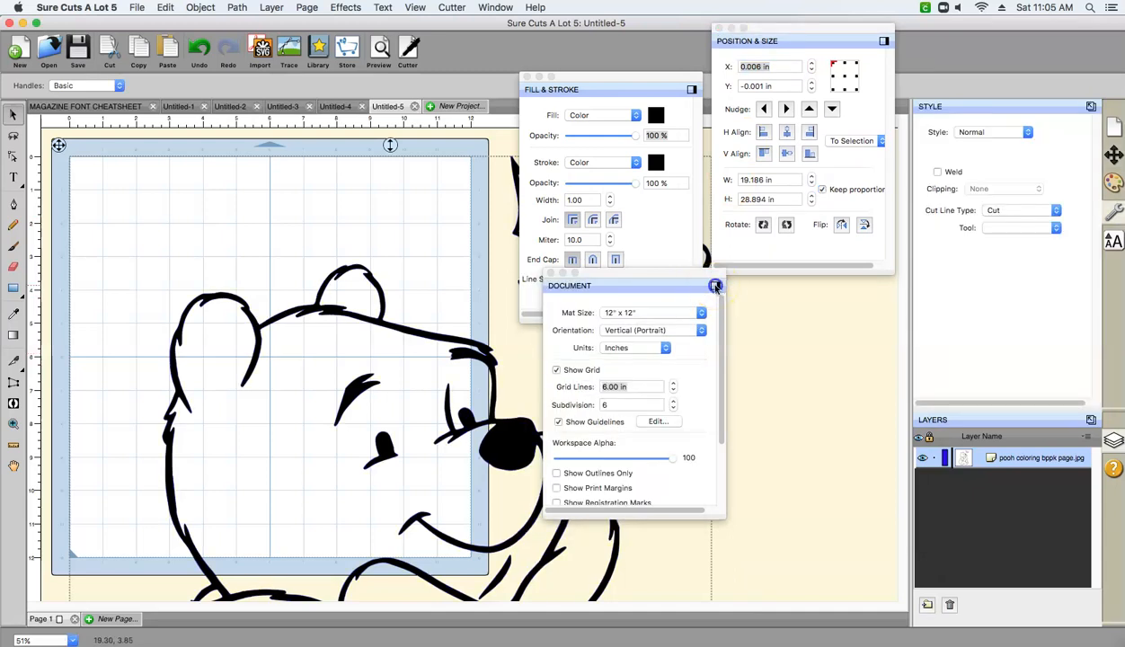
# Step: Set the traced bear's width to 7 in with proportions kept and dock the Position & Size panel again
pyautogui.click(787, 34)
pyautogui.moveTo(787, 33); pyautogui.dragTo(787, 76)
pyautogui.doubleClick(760, 222)
pyautogui.click(822, 234)
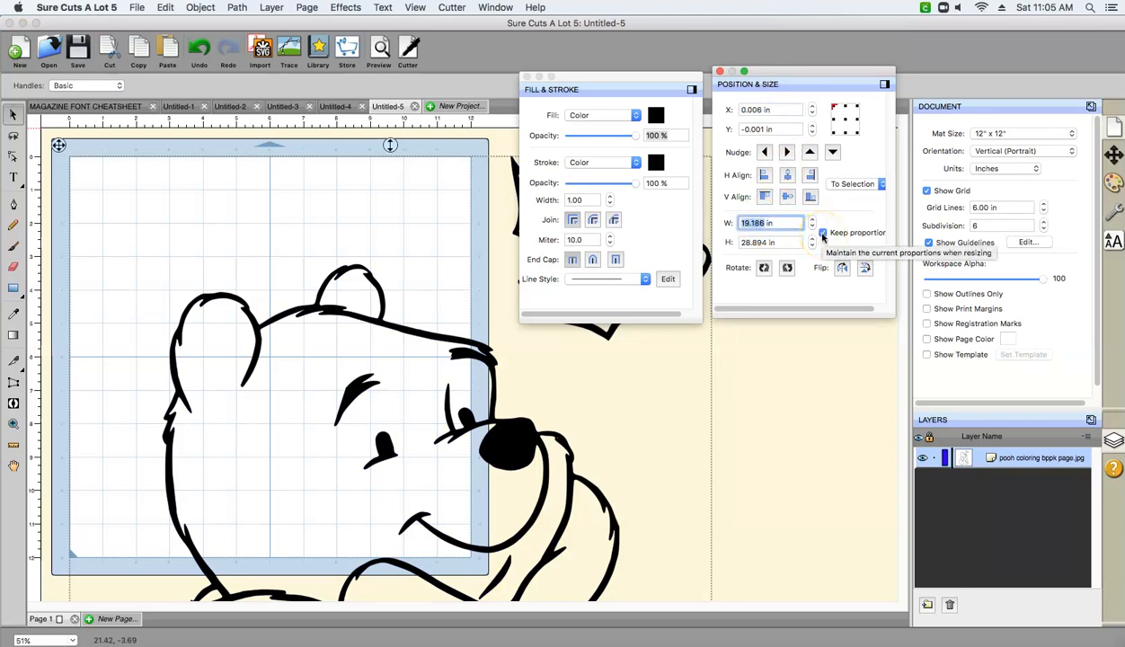
pyautogui.write('7')
pyautogui.press('Return')
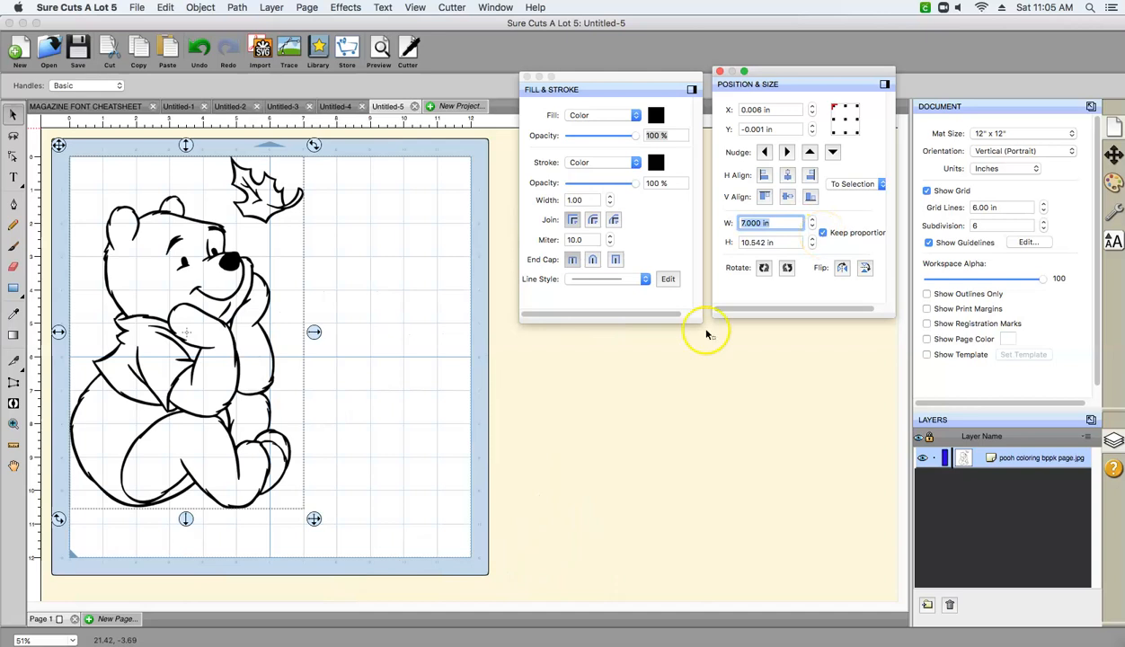
pyautogui.click(884, 87)
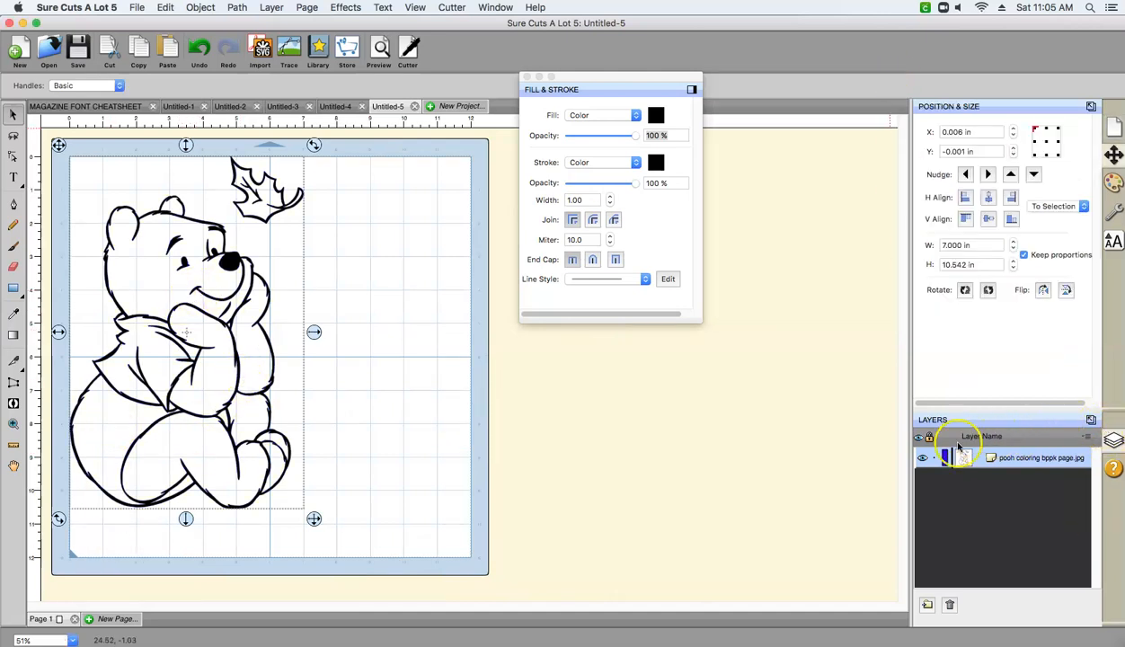
# Step: Float the Layers panel and move the bear toward the mat's center, to about X 2.345 in, Y 0.302 in
pyautogui.click(1091, 420)
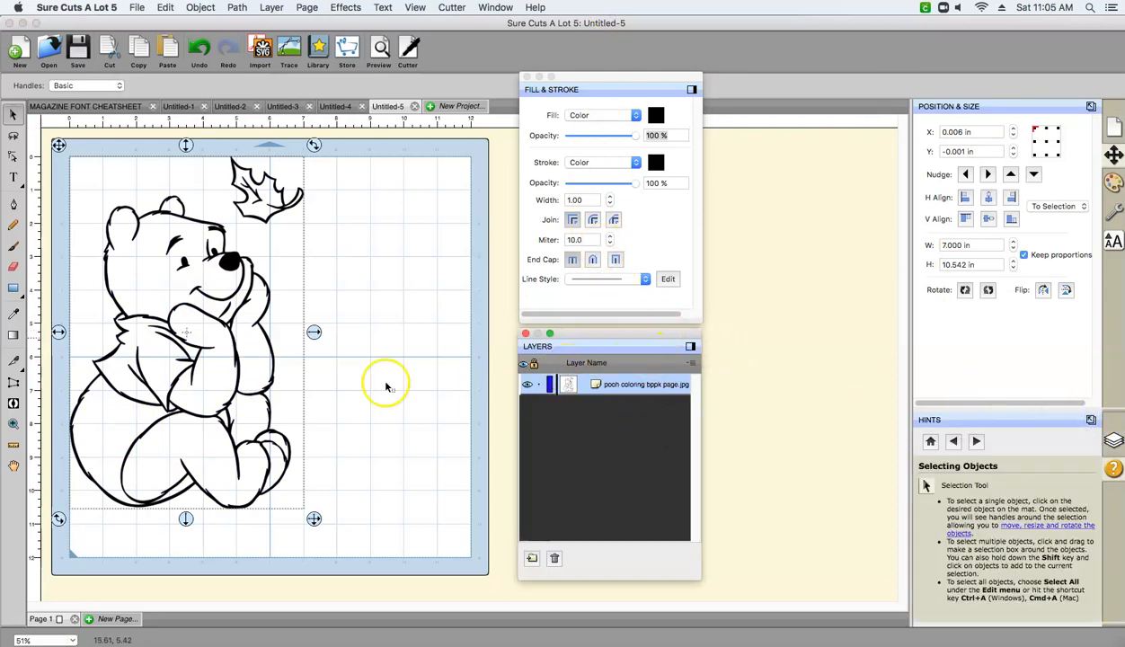
pyautogui.moveTo(251, 339); pyautogui.dragTo(327, 352)
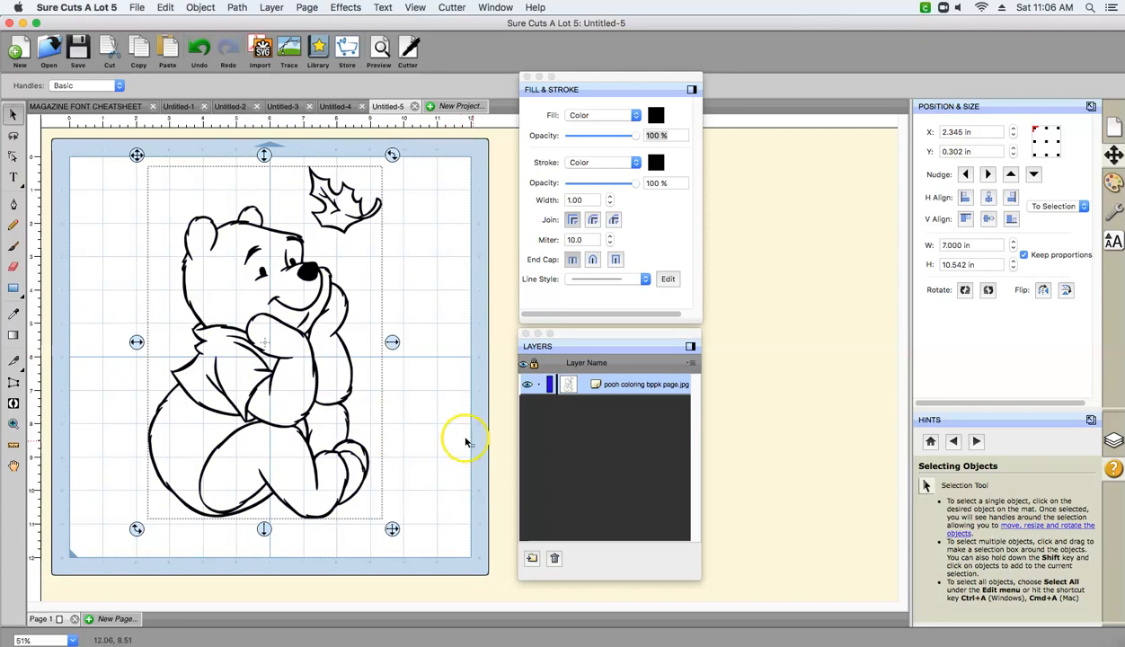
# Step: Break the traced bear artwork apart into separate pieces
pyautogui.click(466, 444)
pyautogui.click(169, 7)
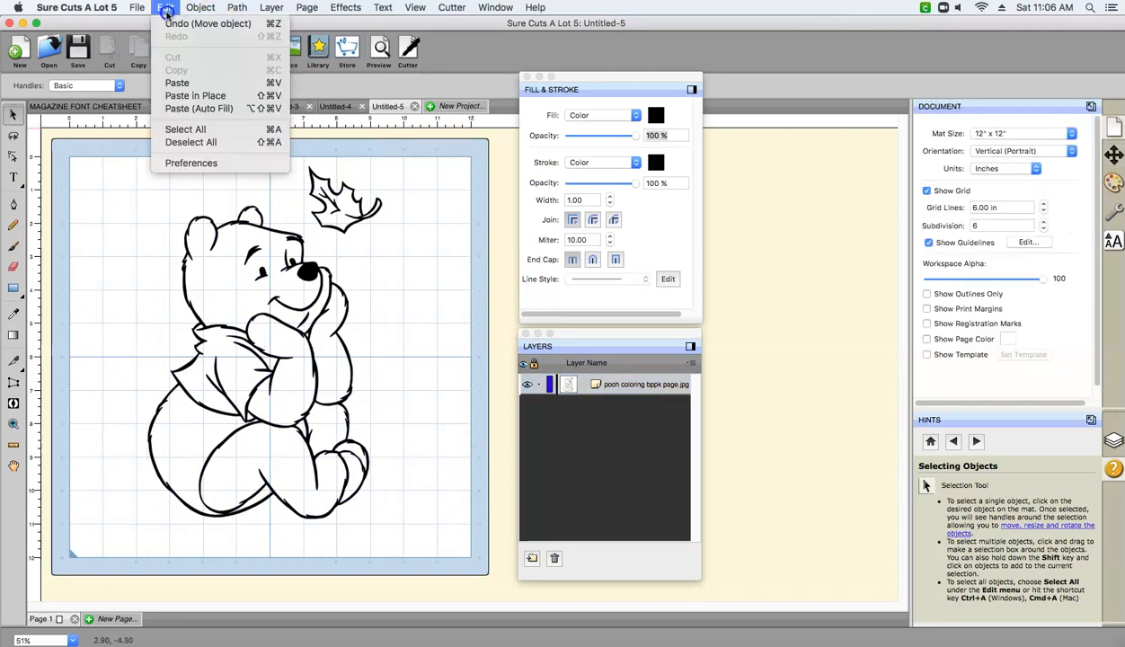
pyautogui.moveTo(189, 9)
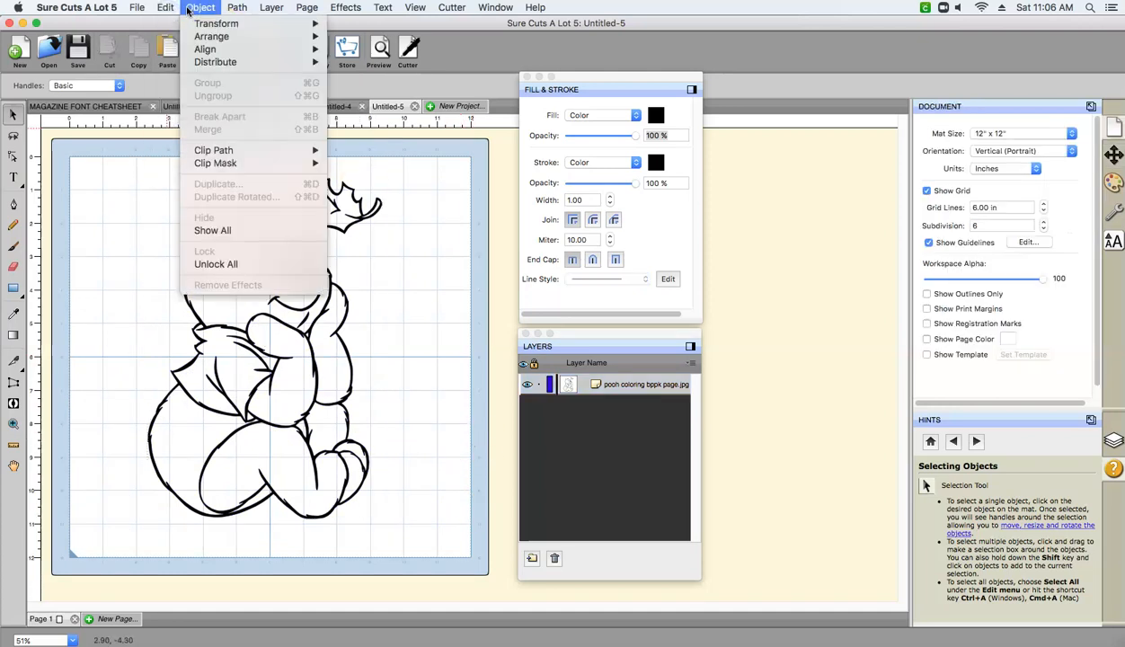
pyautogui.click(328, 374)
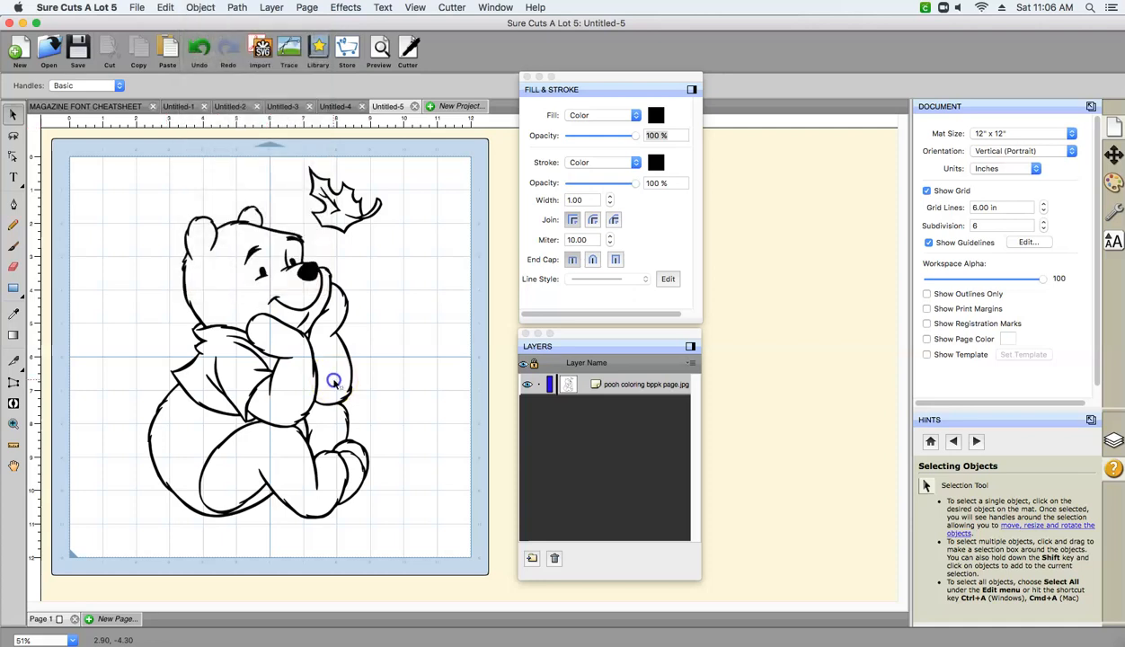
pyautogui.click(340, 406)
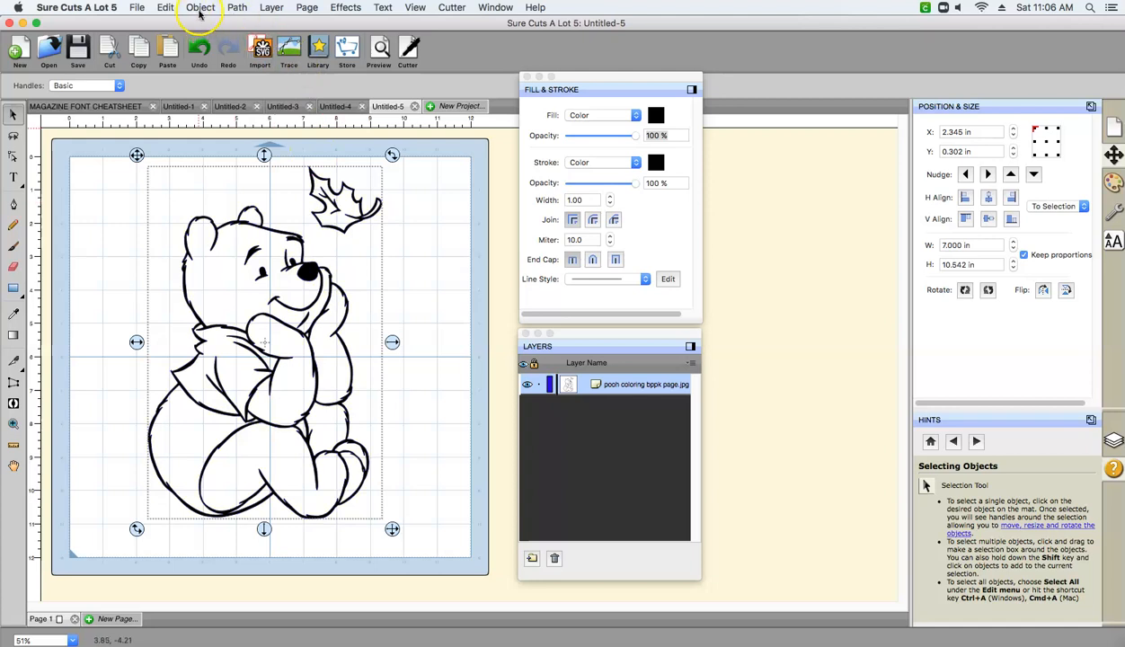
pyautogui.click(199, 8)
pyautogui.click(215, 117)
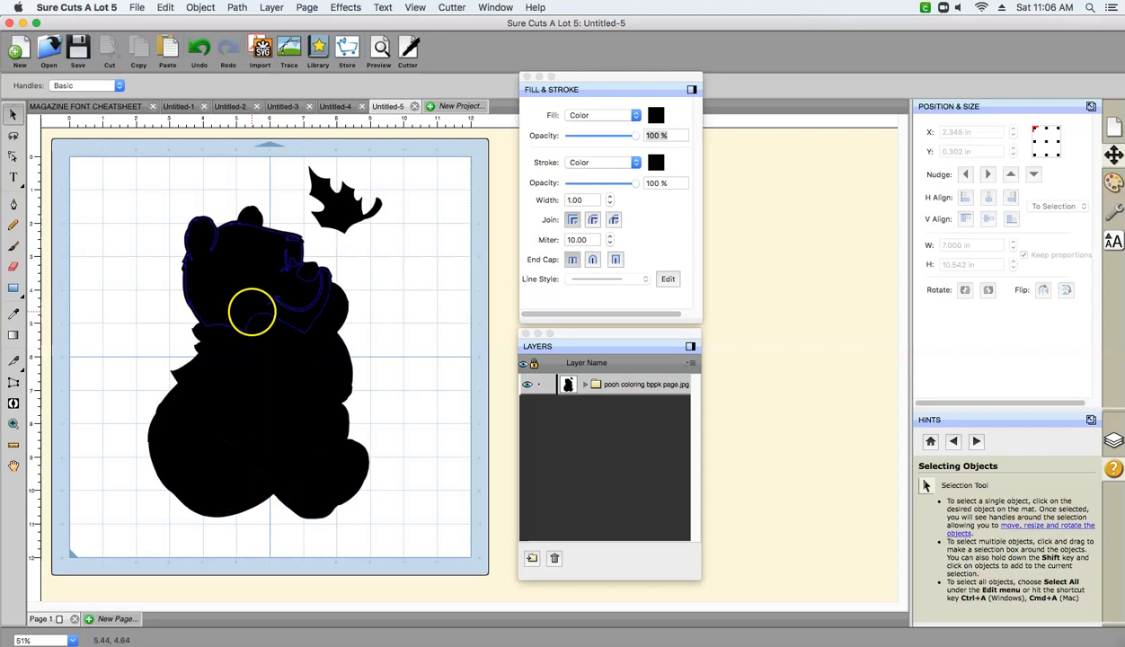
# Step: Expand the bear's layer group and select its lowest piece, the full body silhouette
pyautogui.click(585, 386)
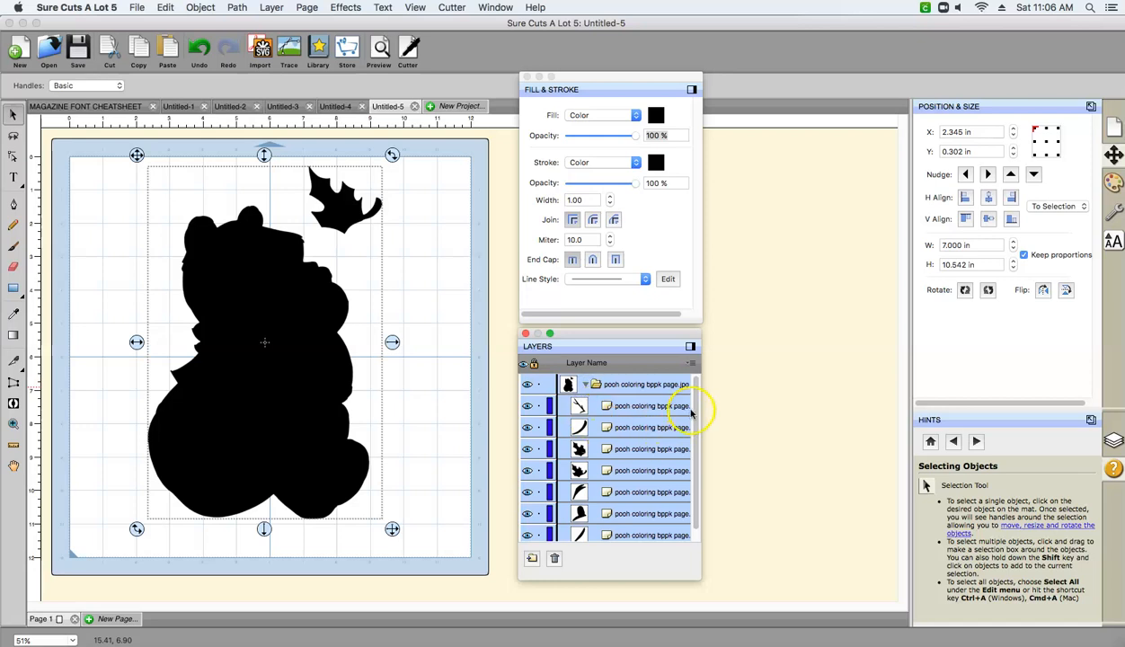
pyautogui.scroll(-2, 692, 417)
pyautogui.click(576, 513)
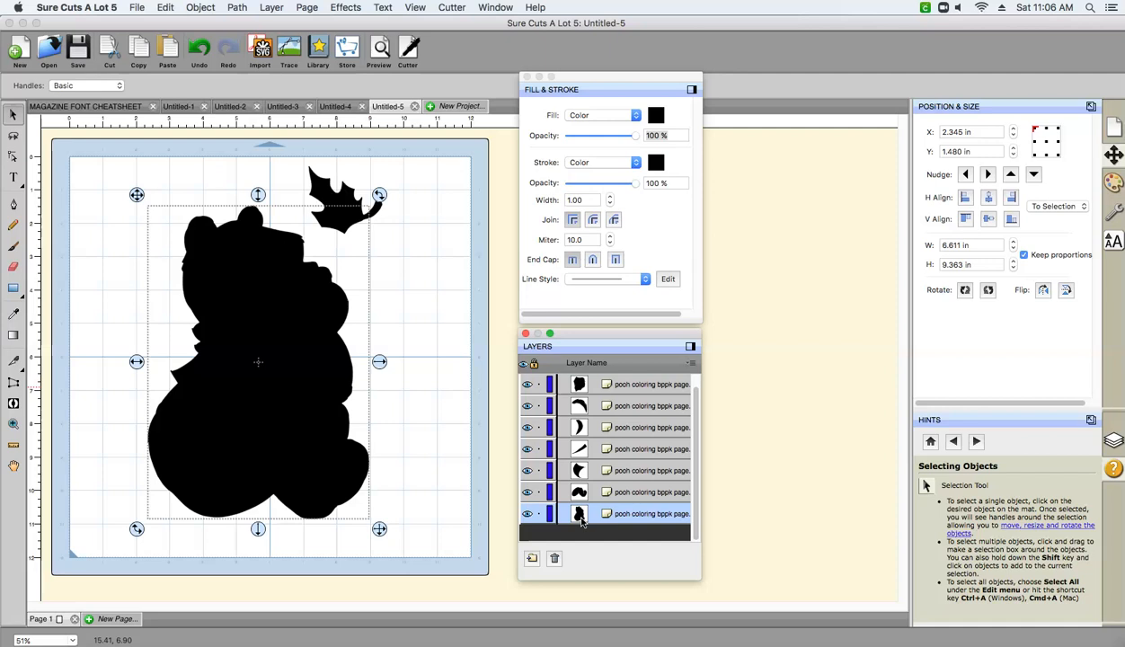
# Step: Fill the legs piece, just above the silhouette layer, with orange E49B45 and copy the hex code for reuse
pyautogui.click(582, 497)
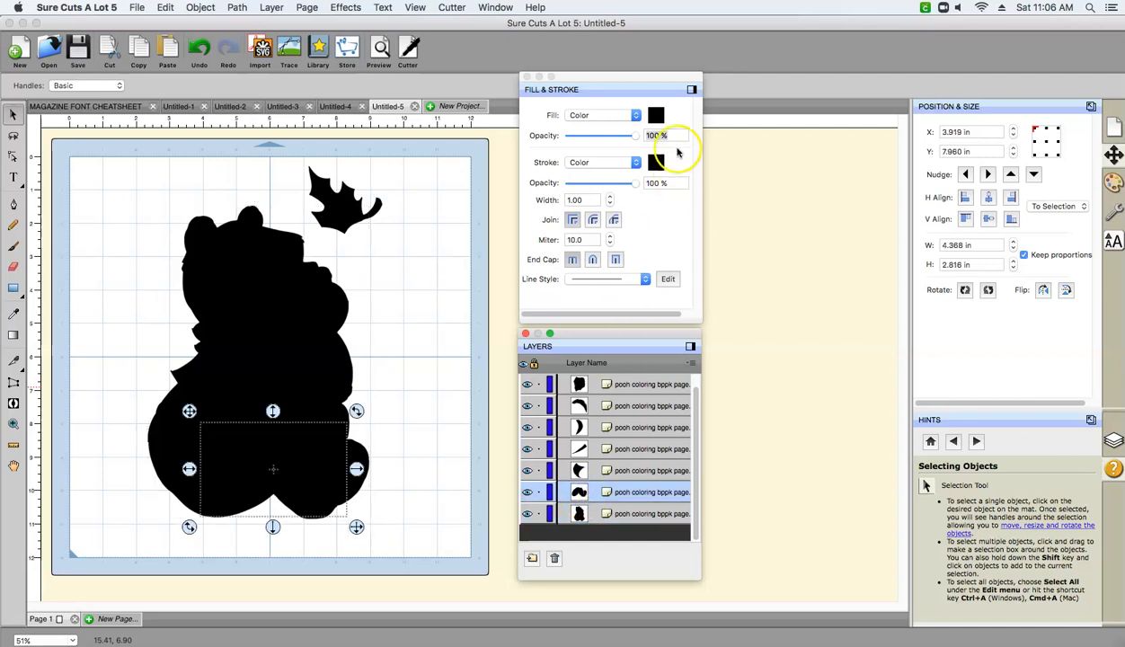
pyautogui.click(656, 116)
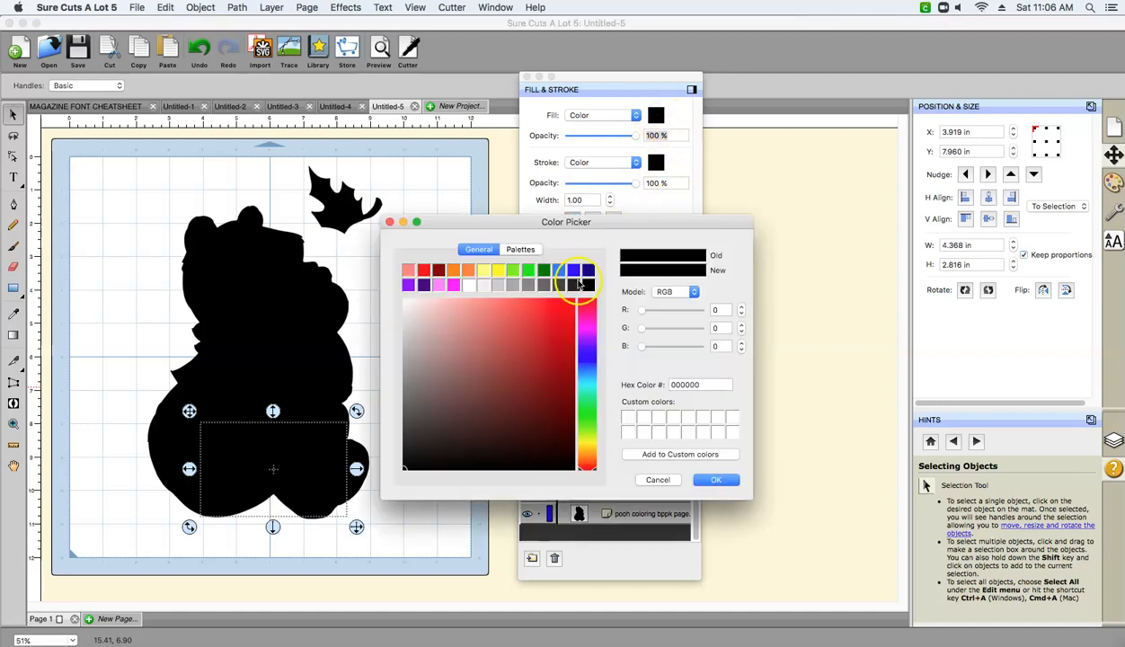
pyautogui.click(593, 463)
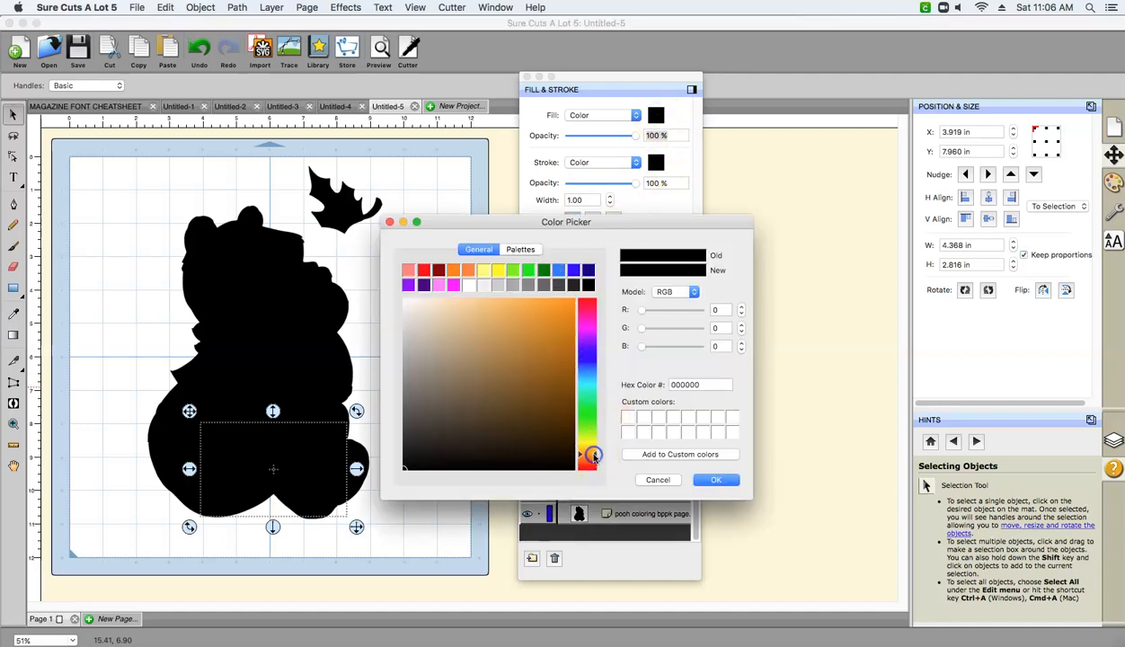
pyautogui.click(407, 461)
pyautogui.moveTo(437, 452)
pyautogui.mouseDown()
pyautogui.moveTo(530, 371)
pyautogui.moveTo(545, 333)
pyautogui.moveTo(535, 320)
pyautogui.moveTo(509, 314)
pyautogui.moveTo(486, 336)
pyautogui.moveTo(490, 307)
pyautogui.moveTo(523, 316)
pyautogui.mouseUp()
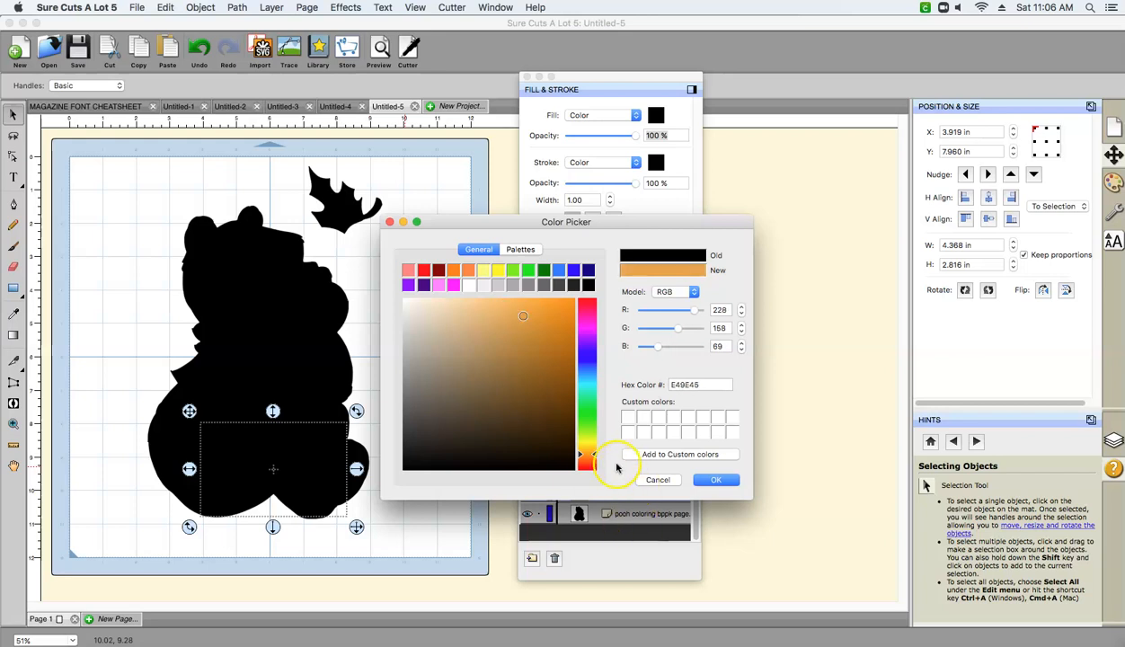
pyautogui.moveTo(585, 455); pyautogui.dragTo(597, 457)
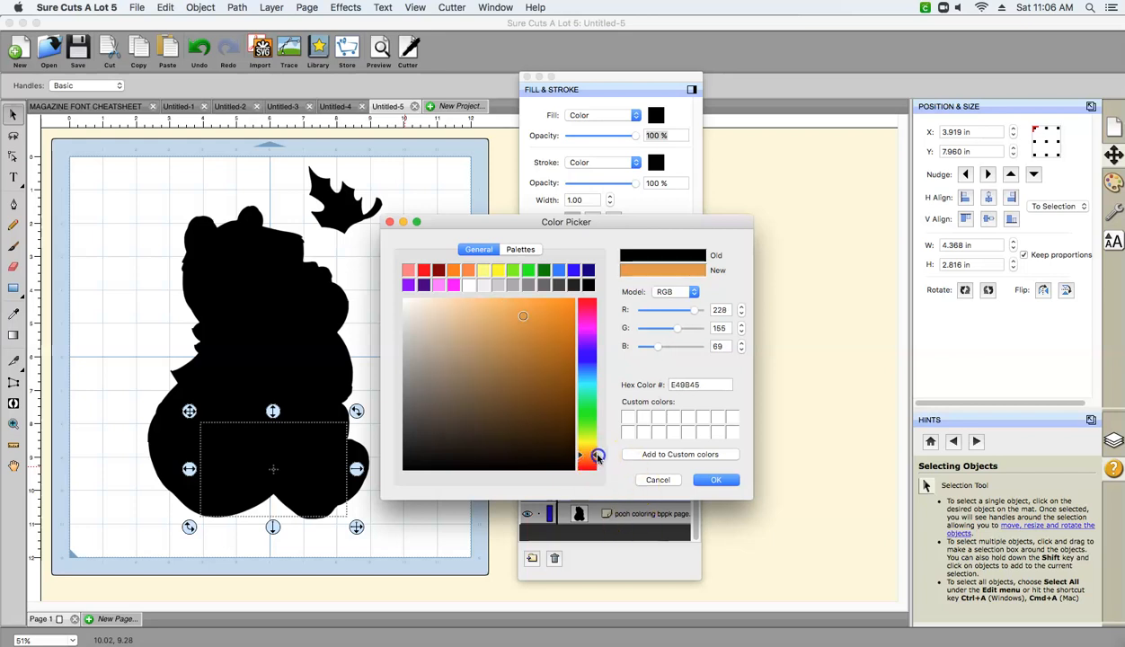
pyautogui.click(686, 384)
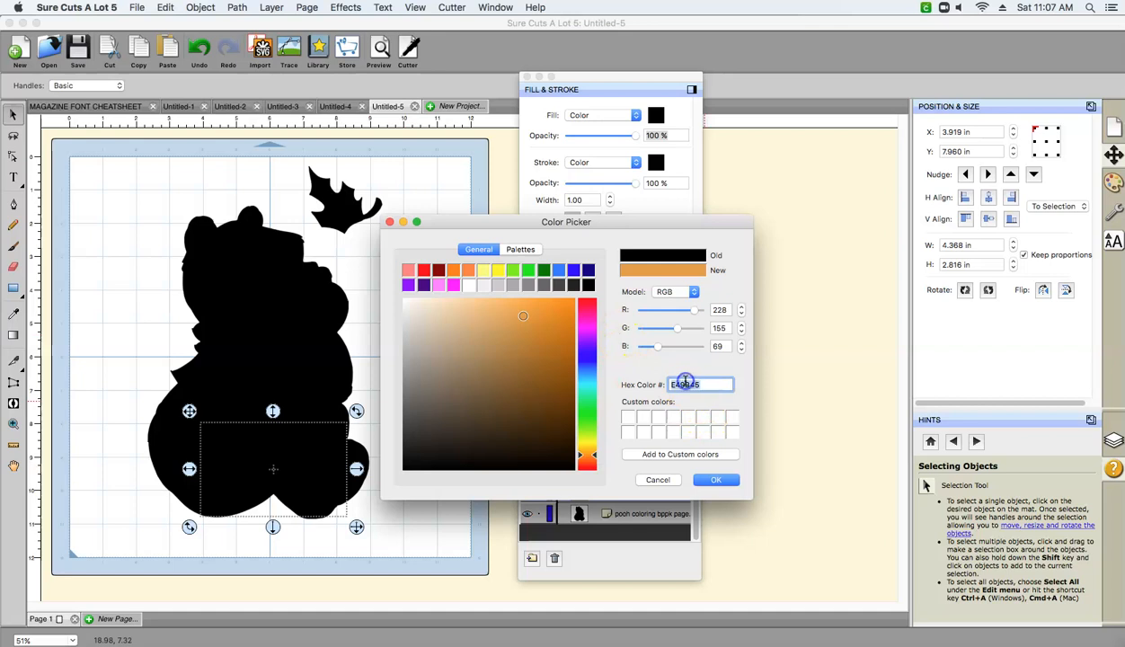
pyautogui.rightClick(686, 384)
pyautogui.click(707, 431)
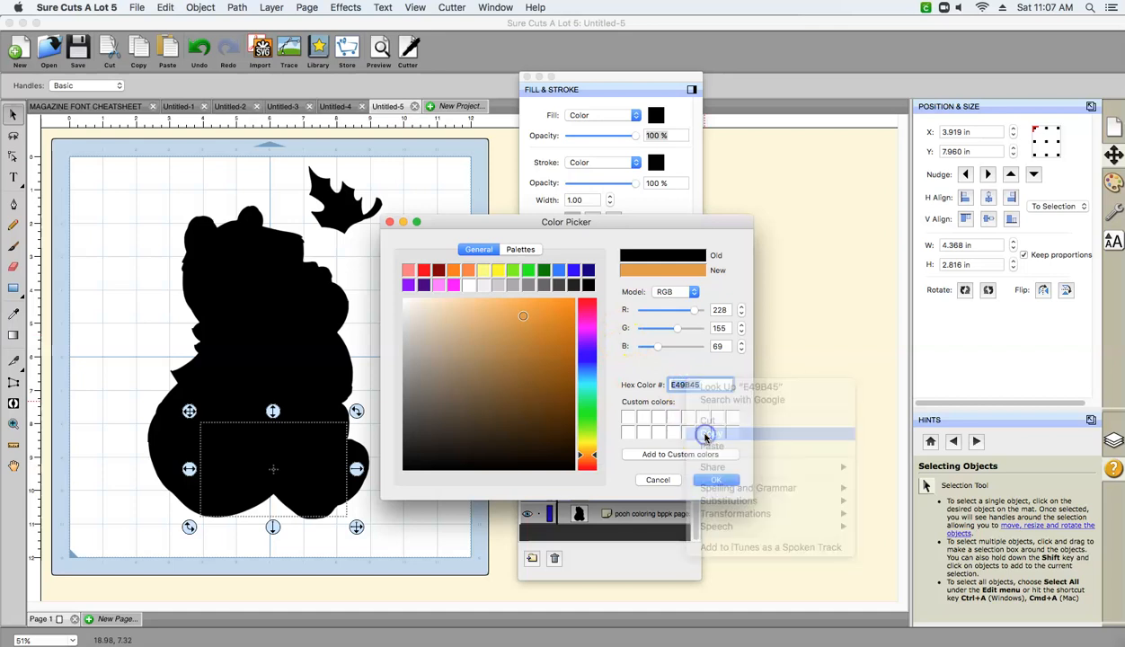
pyautogui.click(710, 482)
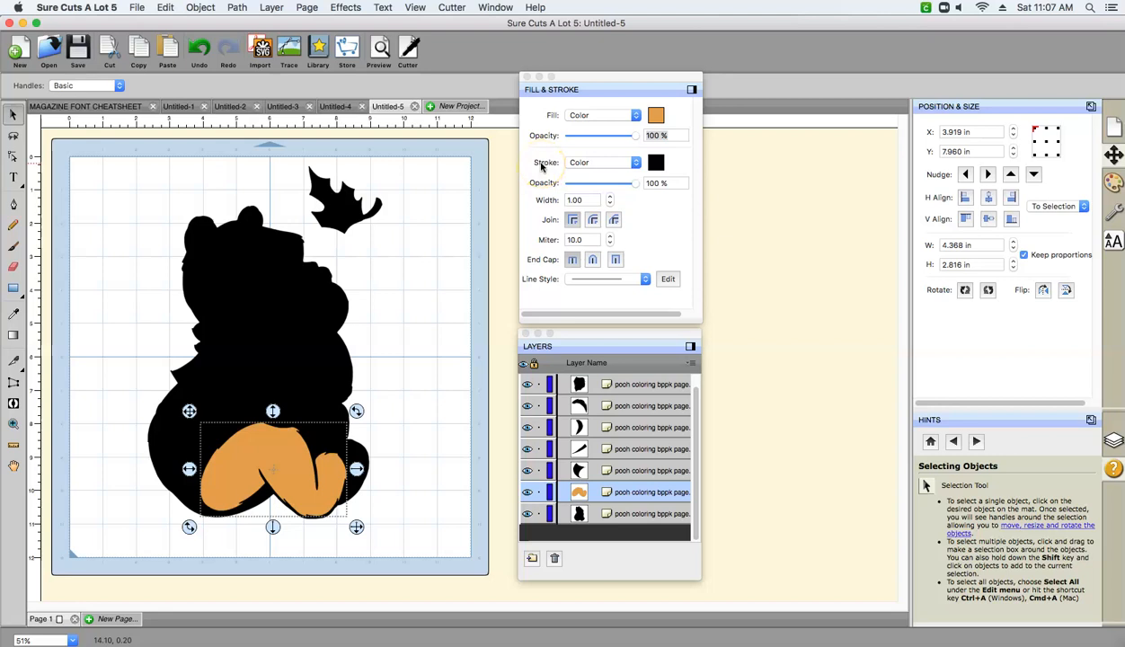
# Step: Set the legs piece's stroke color to E49B45 using the copied hex code
pyautogui.click(657, 164)
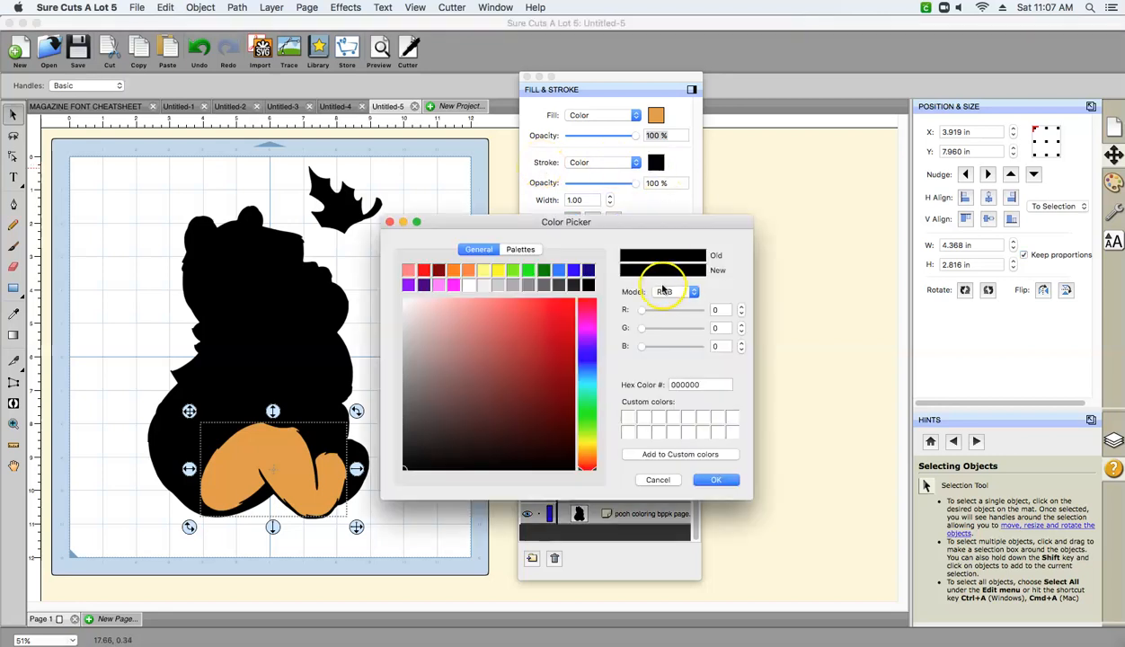
pyautogui.doubleClick(685, 385)
pyautogui.rightClick(683, 383)
pyautogui.click(704, 452)
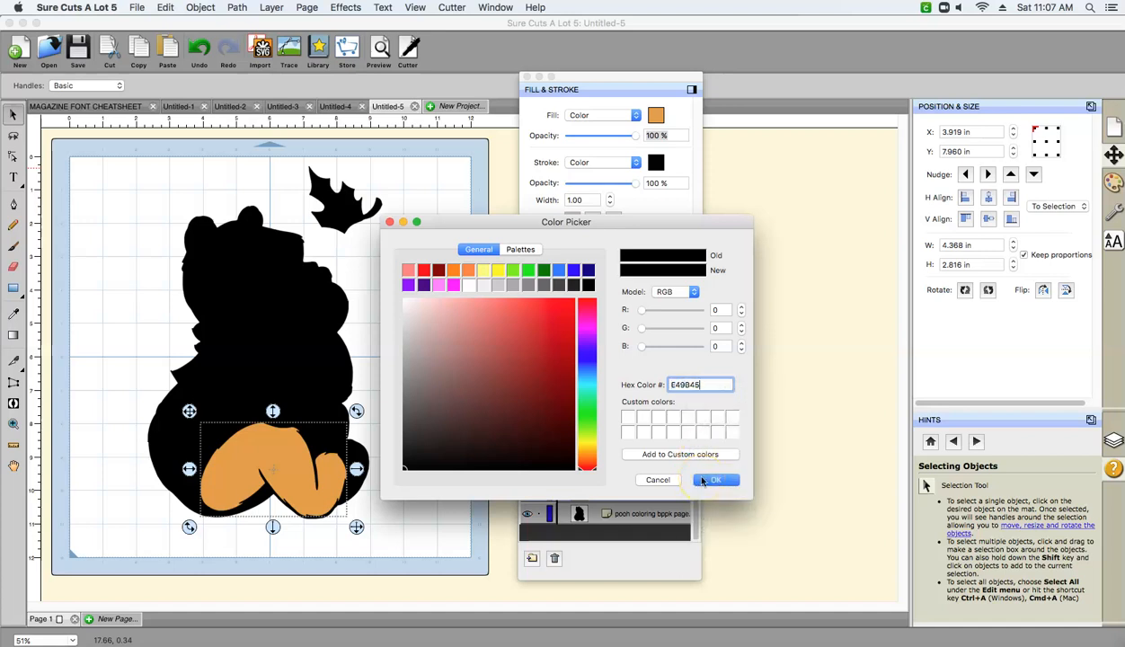
pyautogui.click(710, 480)
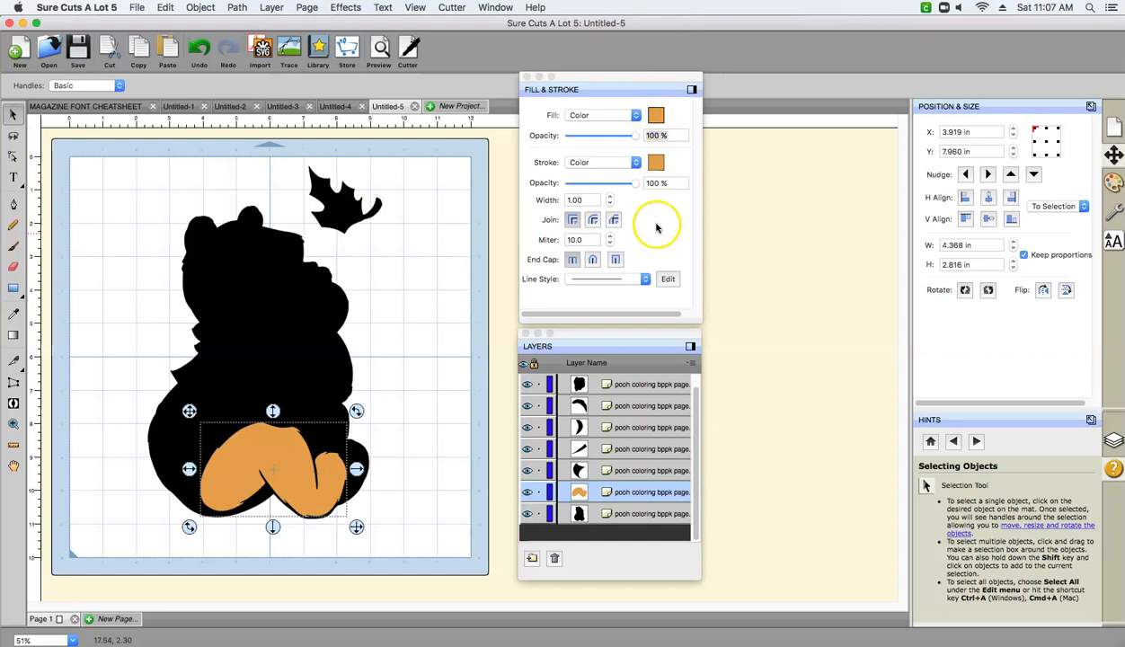
# Step: Fill the bear's lower back piece, the layer above the legs, with the copied color E49B45
pyautogui.click(596, 475)
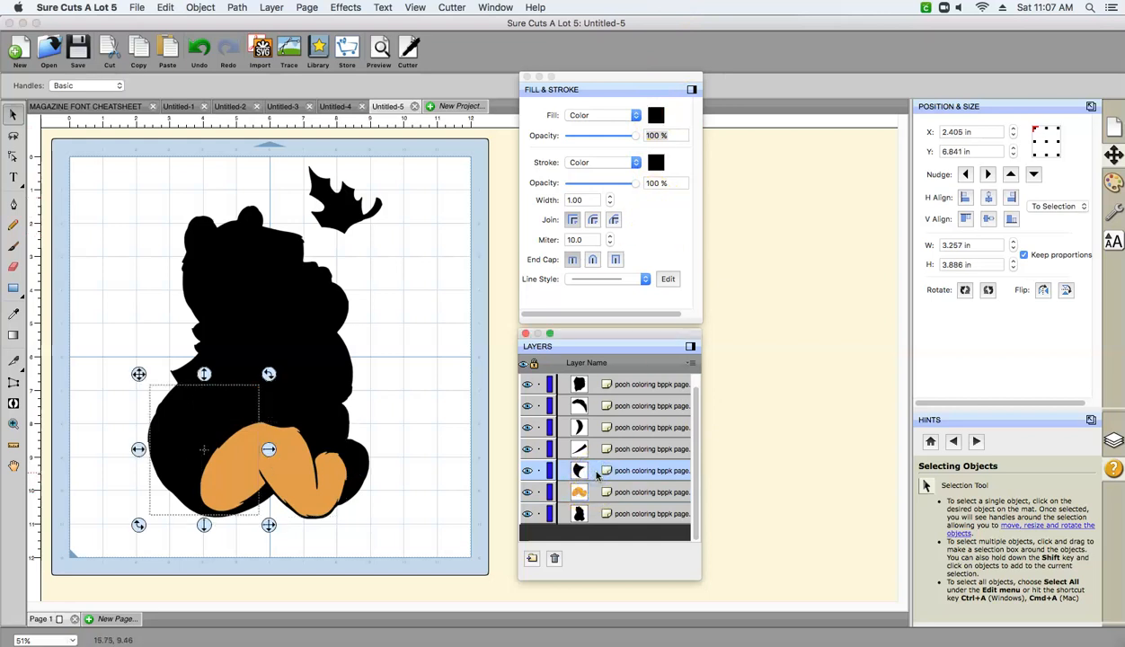
pyautogui.click(656, 115)
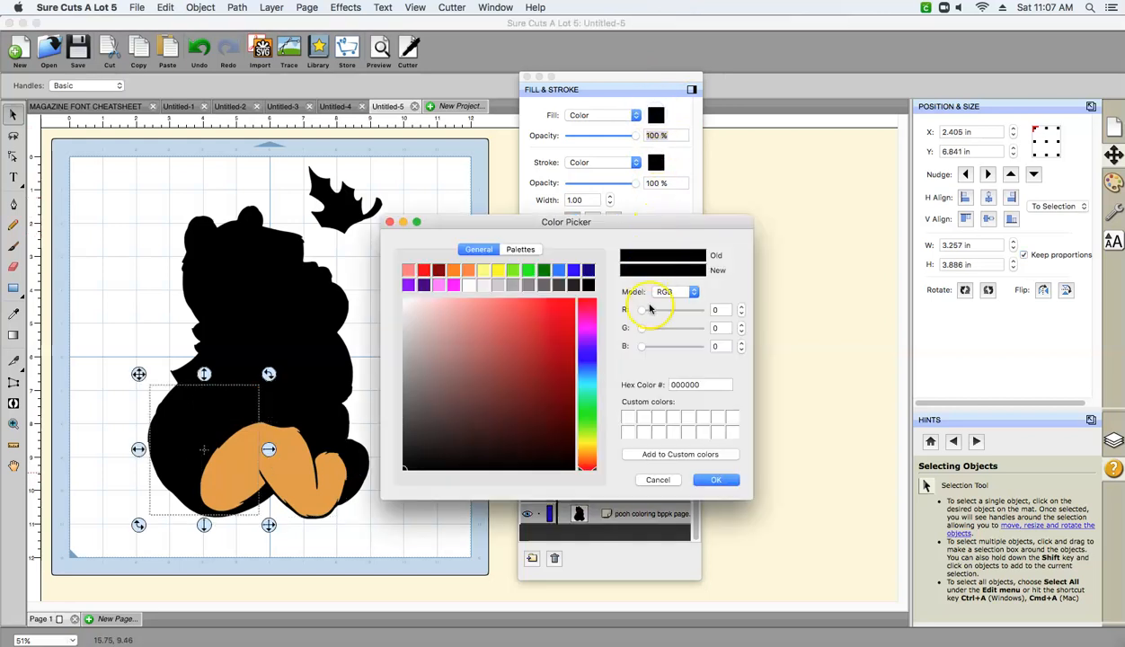
pyautogui.doubleClick(685, 385)
pyautogui.rightClick(685, 385)
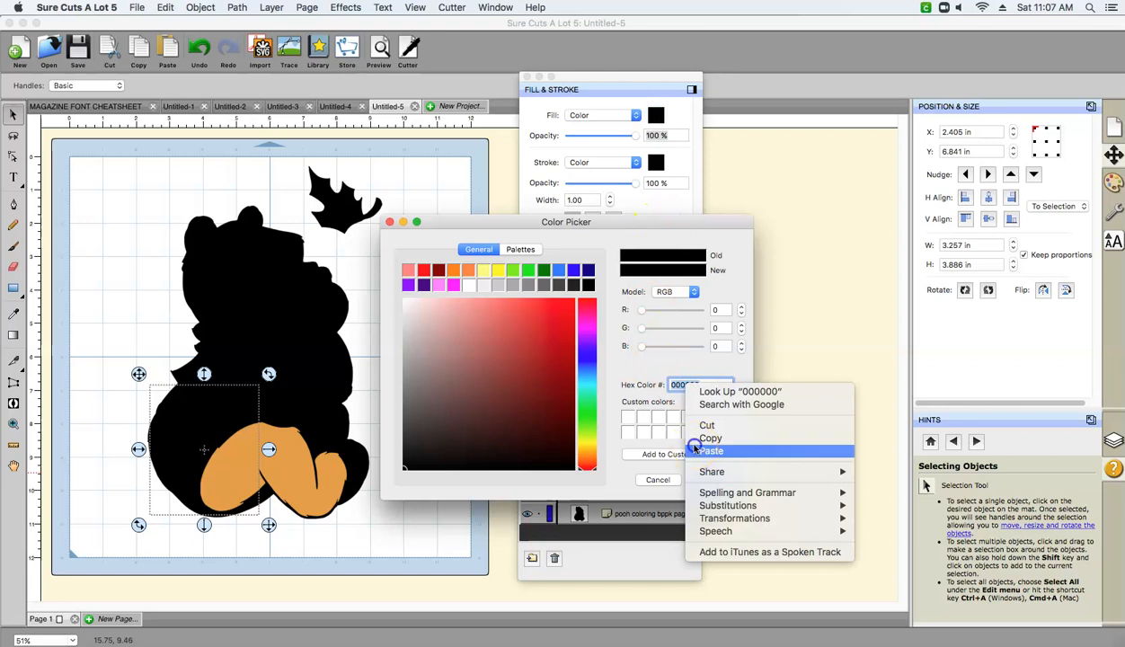
pyautogui.click(710, 451)
pyautogui.click(694, 332)
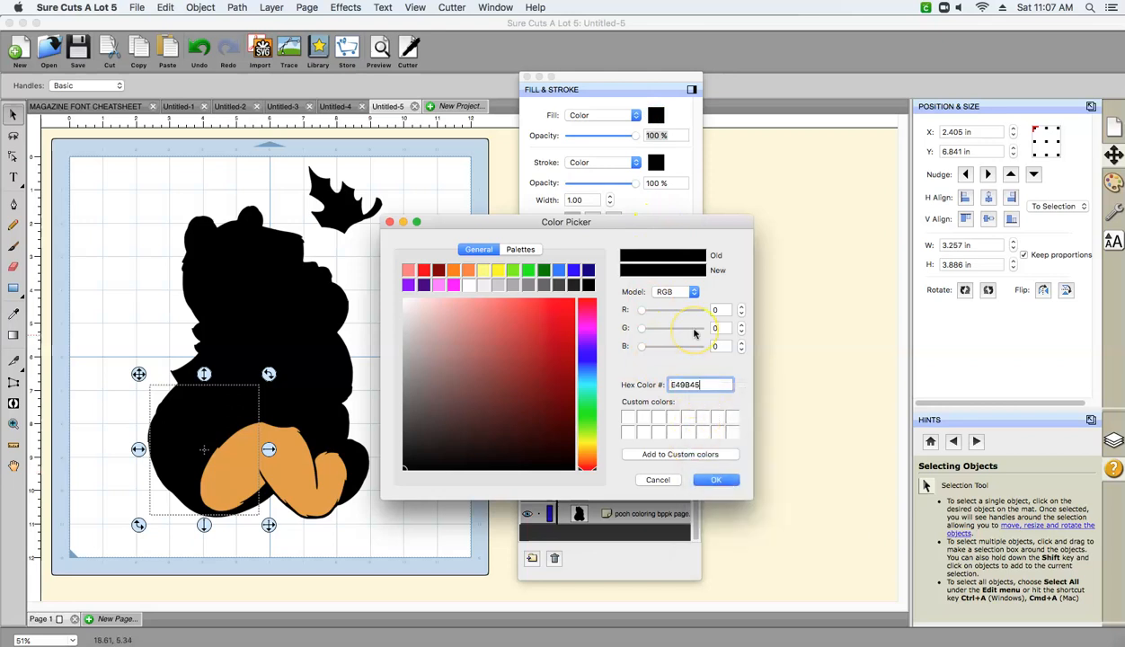
pyautogui.press('Return')
# Step: Match the lower back piece's stroke to its fill by pasting E49B45 as the stroke color
pyautogui.click(655, 163)
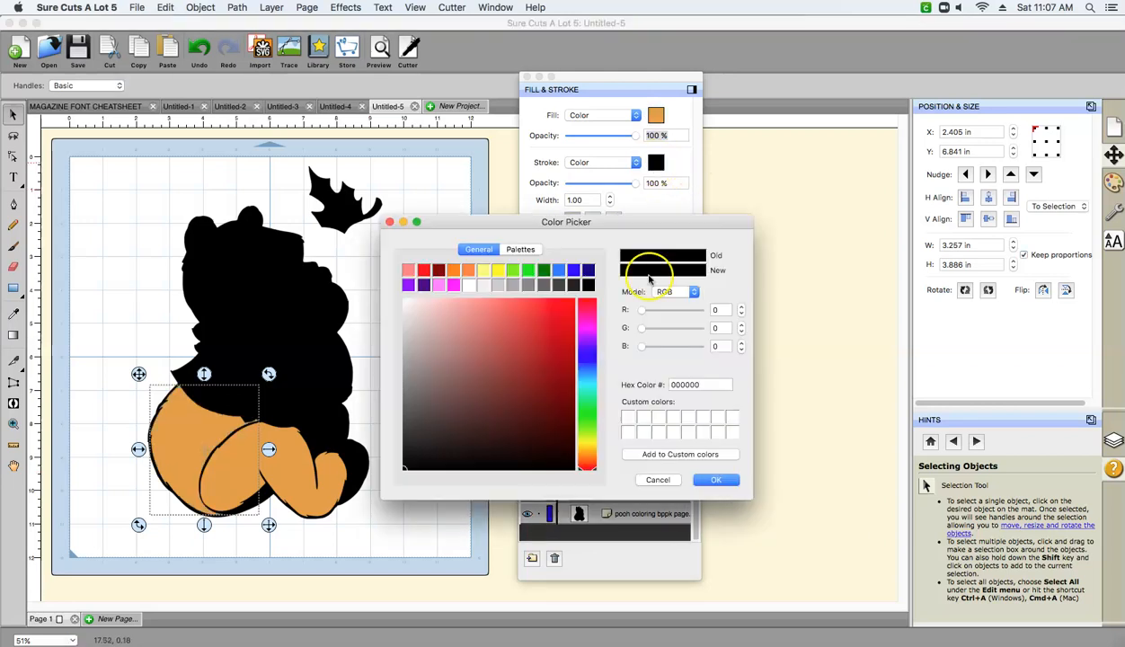
pyautogui.doubleClick(676, 384)
pyautogui.rightClick(679, 384)
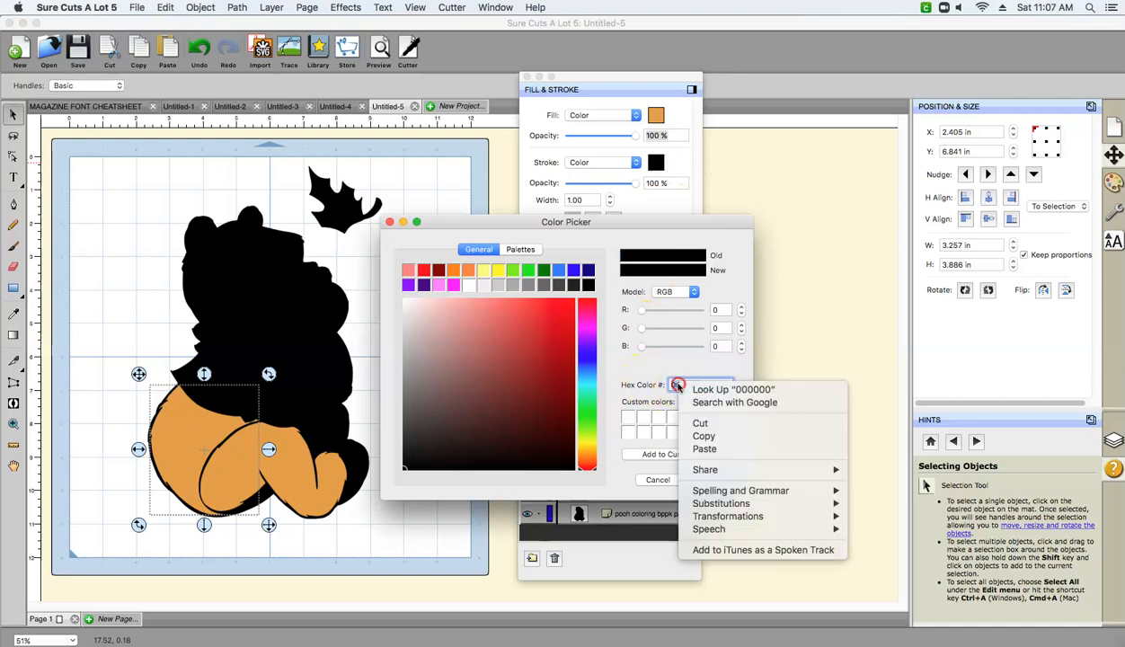
pyautogui.click(688, 448)
pyautogui.press('Return')
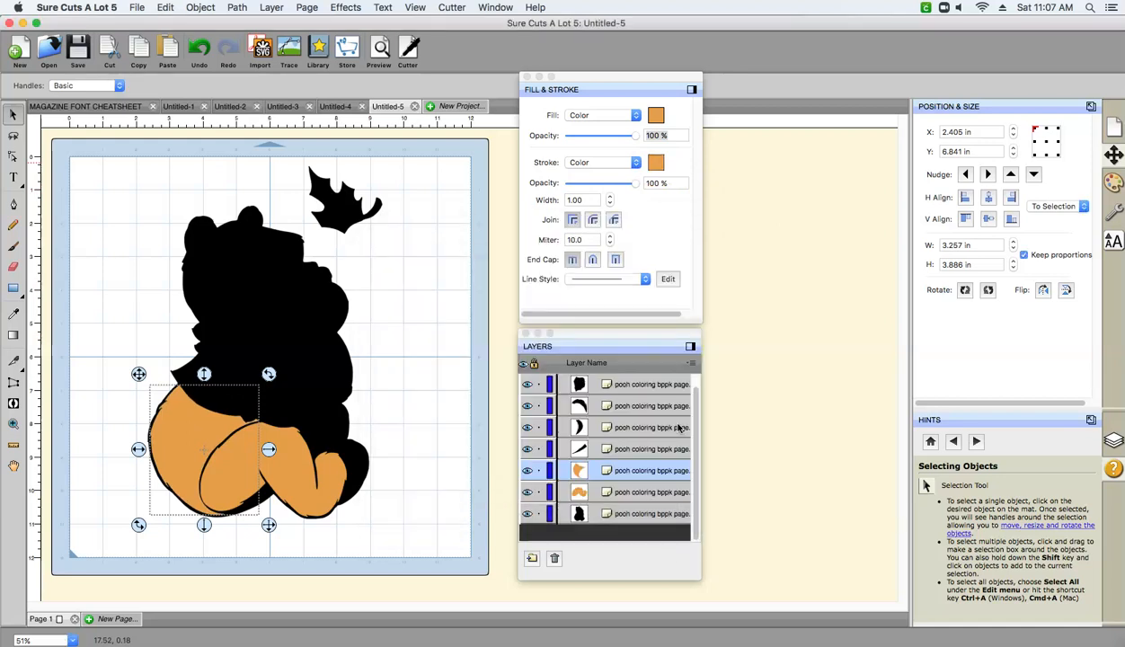
# Step: Fill the curved upper foot piece around the black sole with the copied color E49B45
pyautogui.click(596, 449)
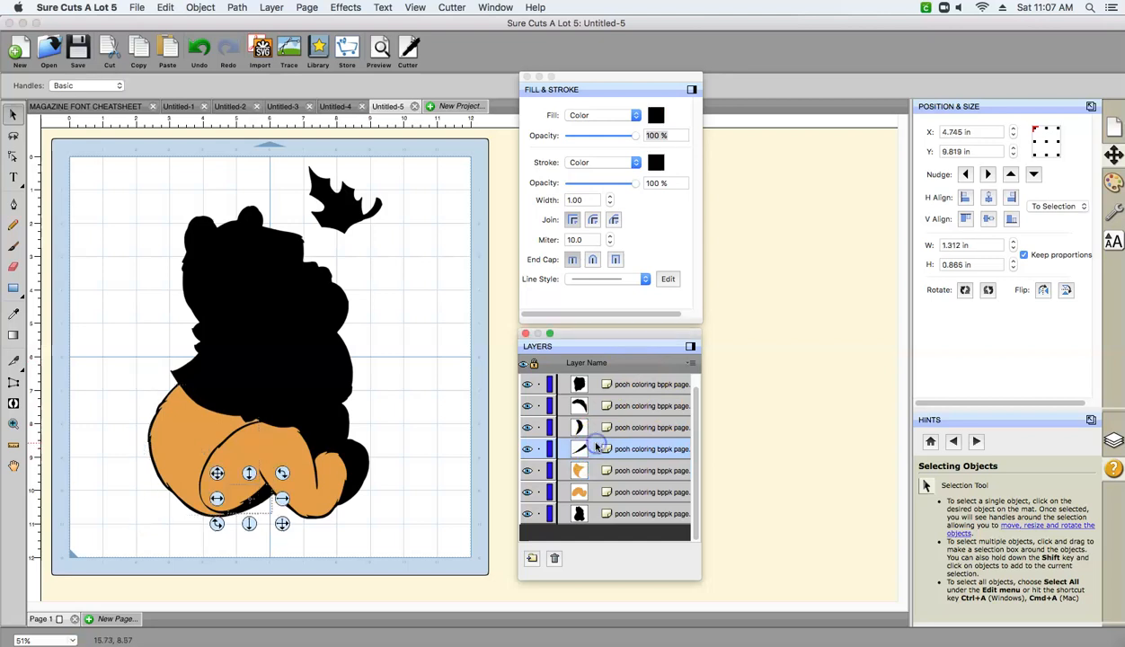
pyautogui.click(603, 429)
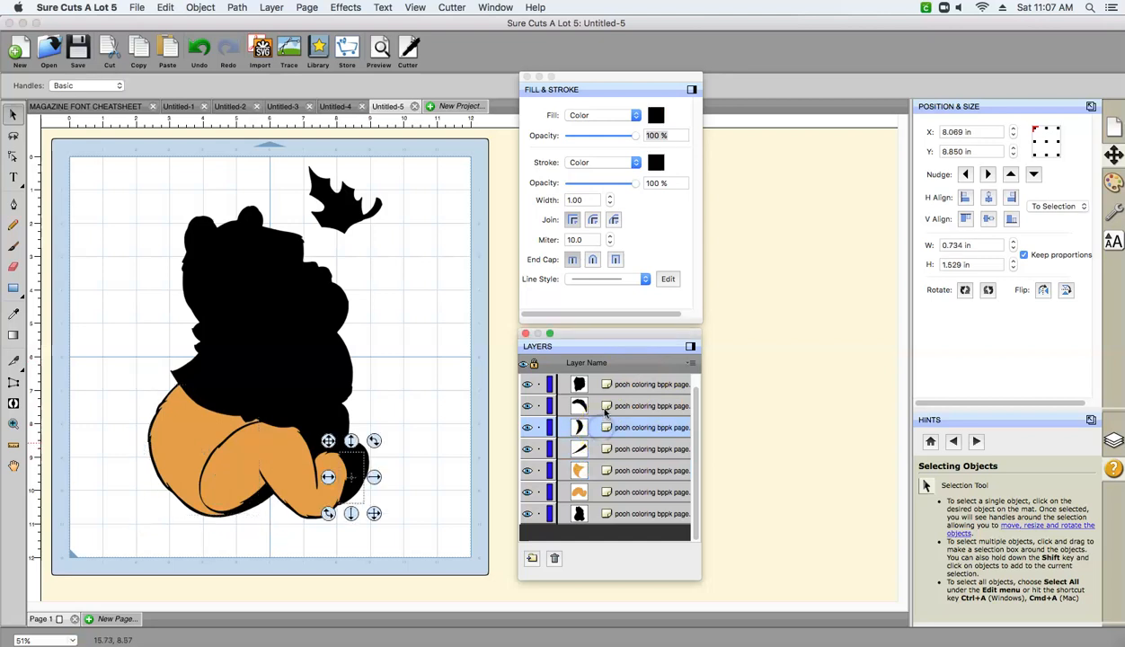
pyautogui.click(606, 407)
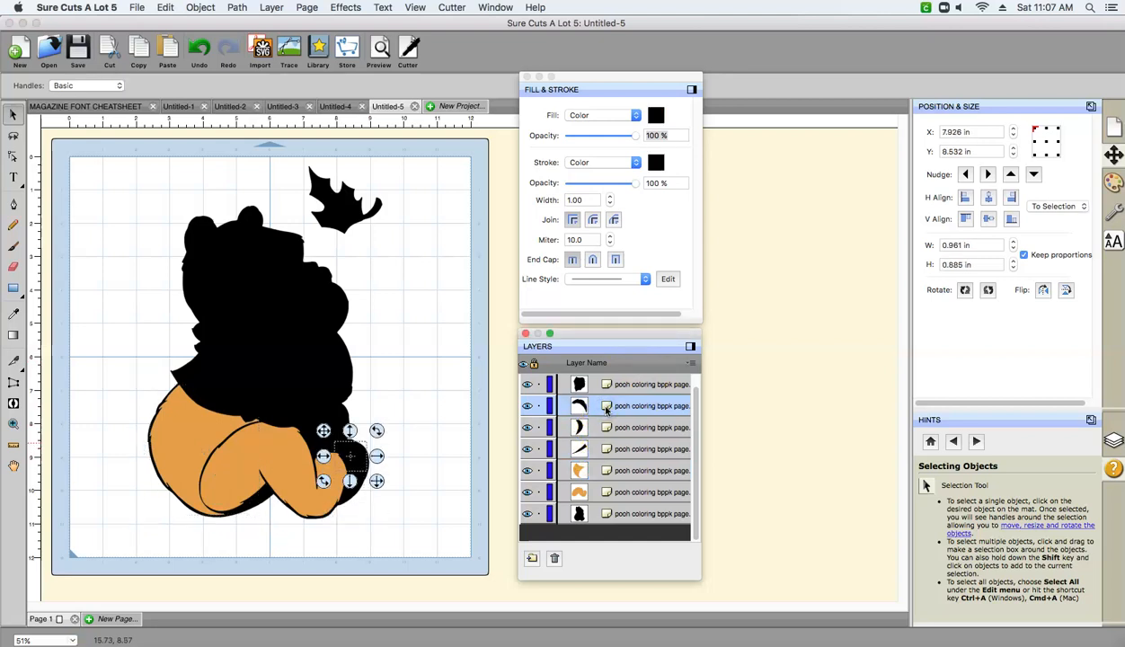
pyautogui.click(656, 116)
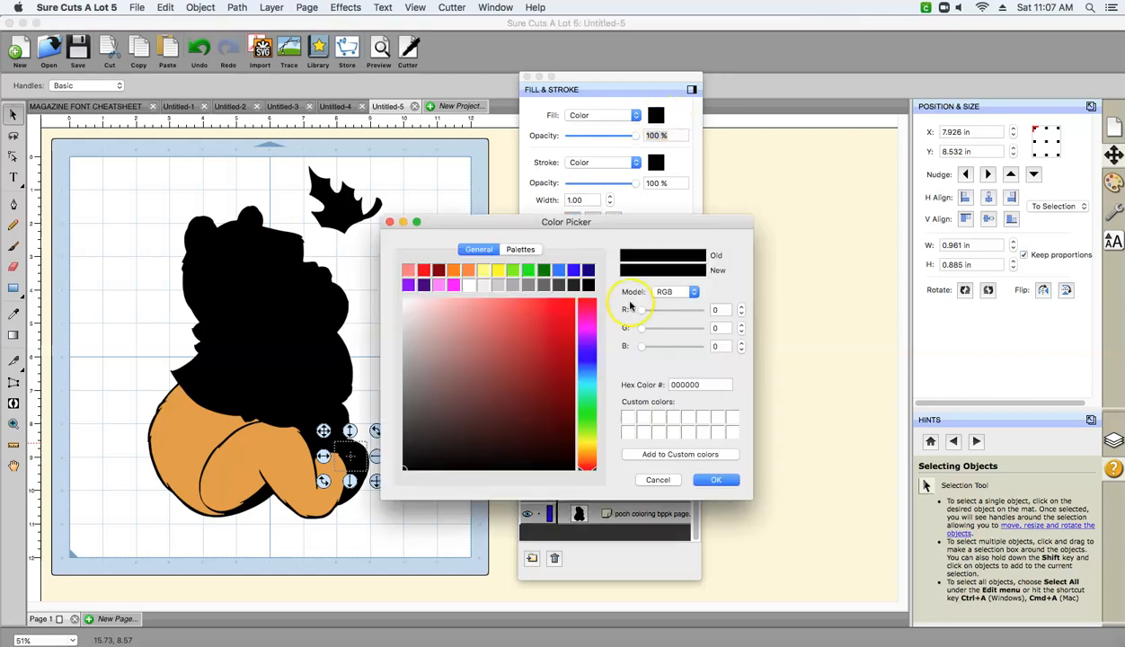
pyautogui.doubleClick(681, 384)
pyautogui.rightClick(684, 384)
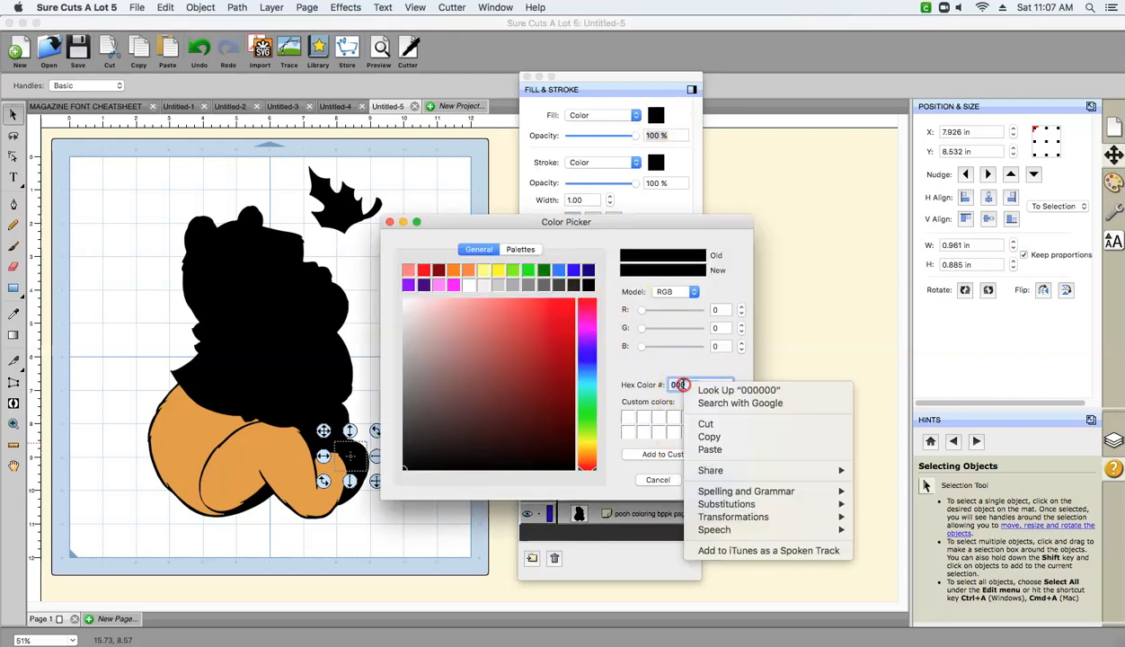
pyautogui.click(709, 449)
pyautogui.click(712, 480)
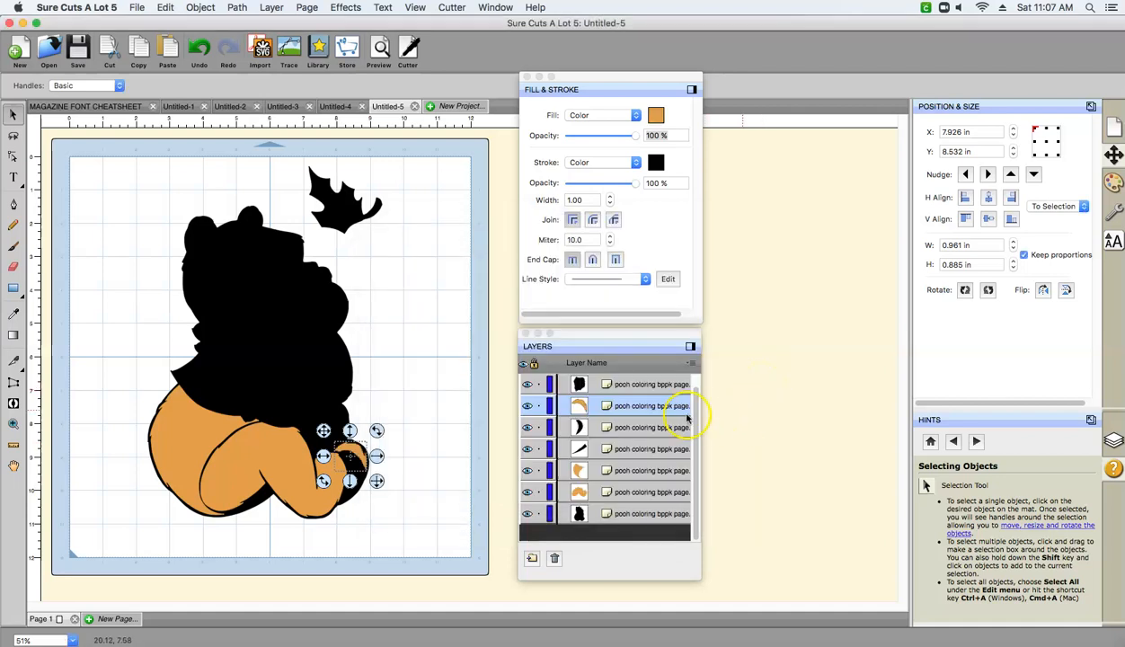
# Step: Fill the far leg piece, the layer above the curved foot piece, with the copied color E49B45
pyautogui.click(630, 389)
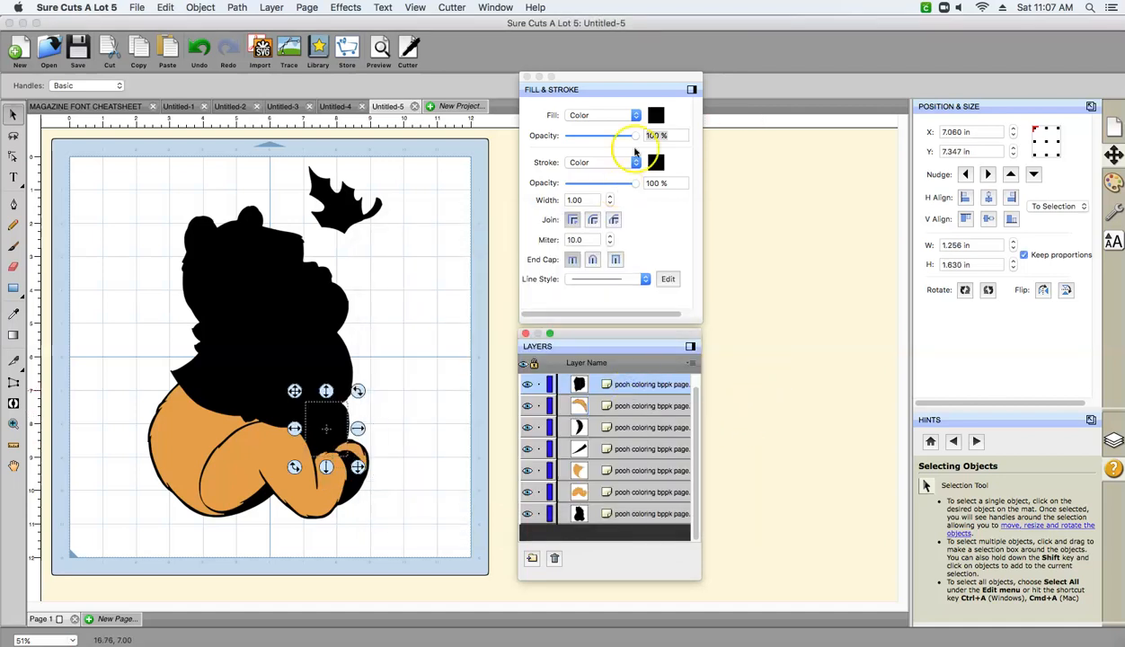
pyautogui.click(654, 116)
pyautogui.doubleClick(685, 385)
pyautogui.rightClick(683, 385)
pyautogui.click(688, 454)
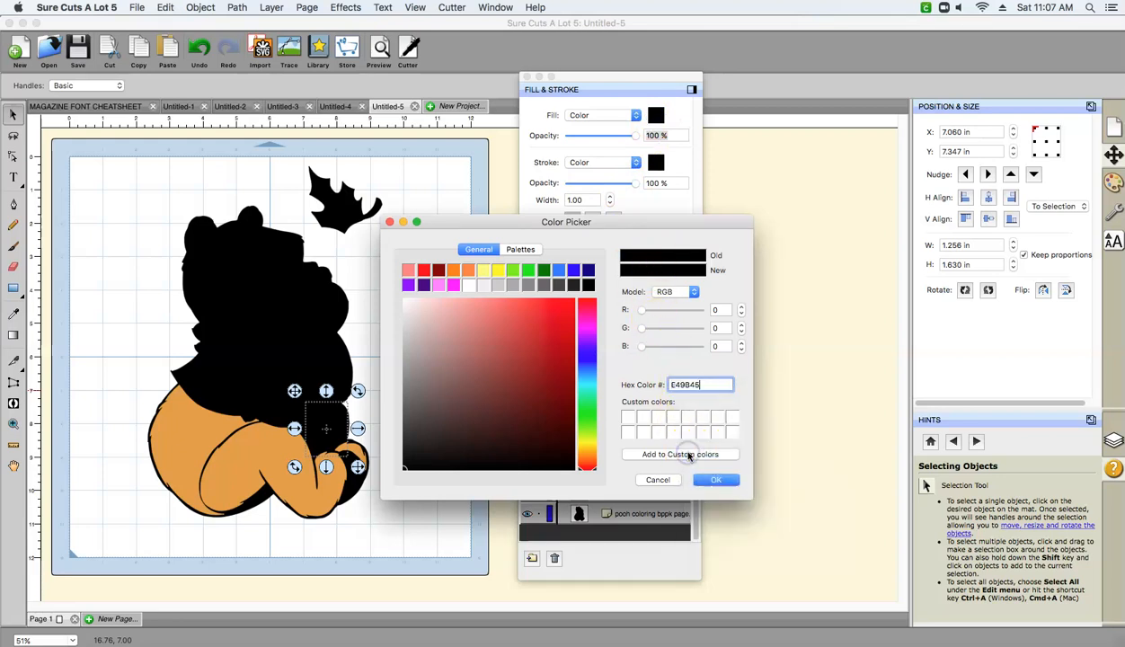
pyautogui.press('Return')
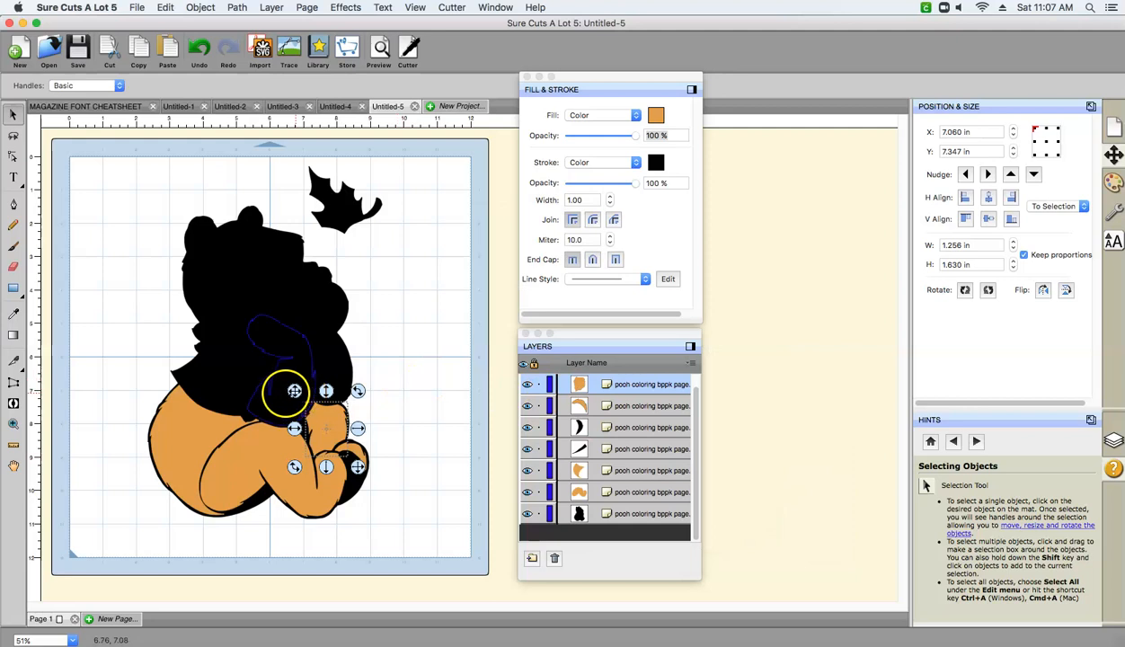
# Step: Try to fill the bear's front arm piece with the copied color E49B45
pyautogui.click(287, 362)
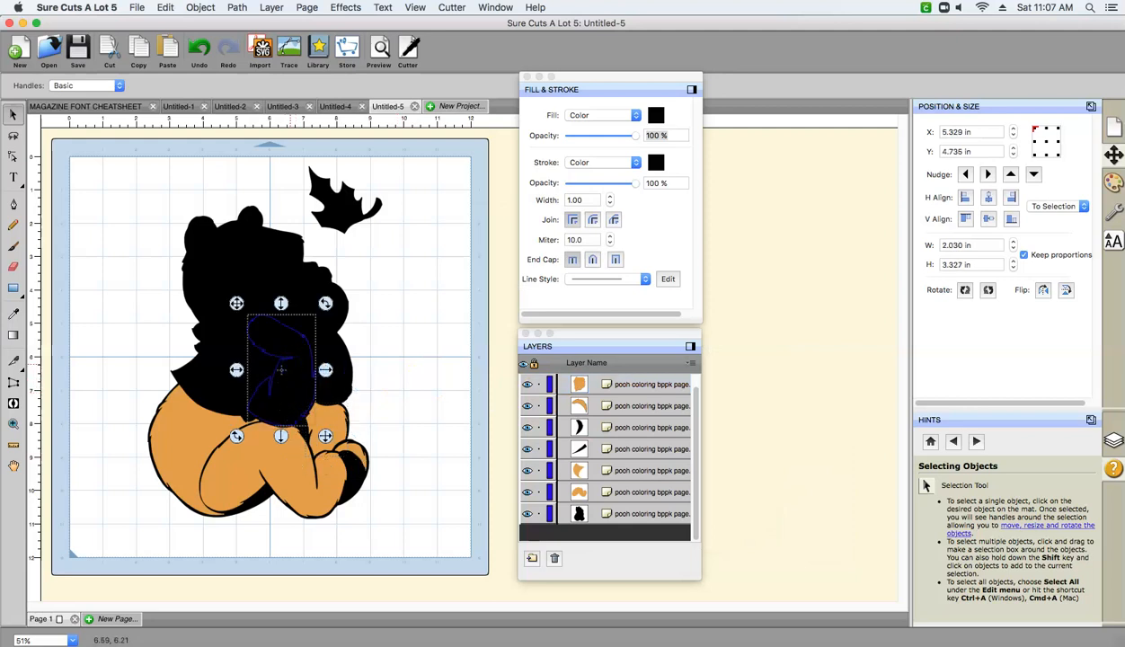
pyautogui.click(656, 124)
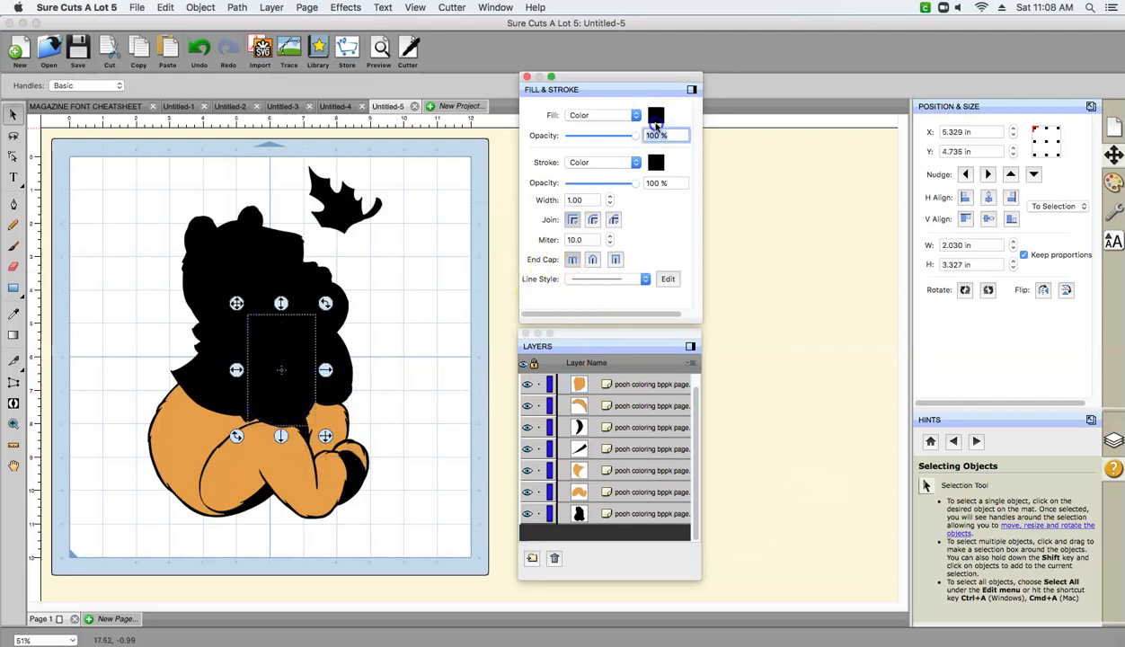
pyautogui.click(656, 116)
pyautogui.doubleClick(688, 384)
pyautogui.rightClick(688, 385)
pyautogui.click(699, 448)
pyautogui.click(710, 479)
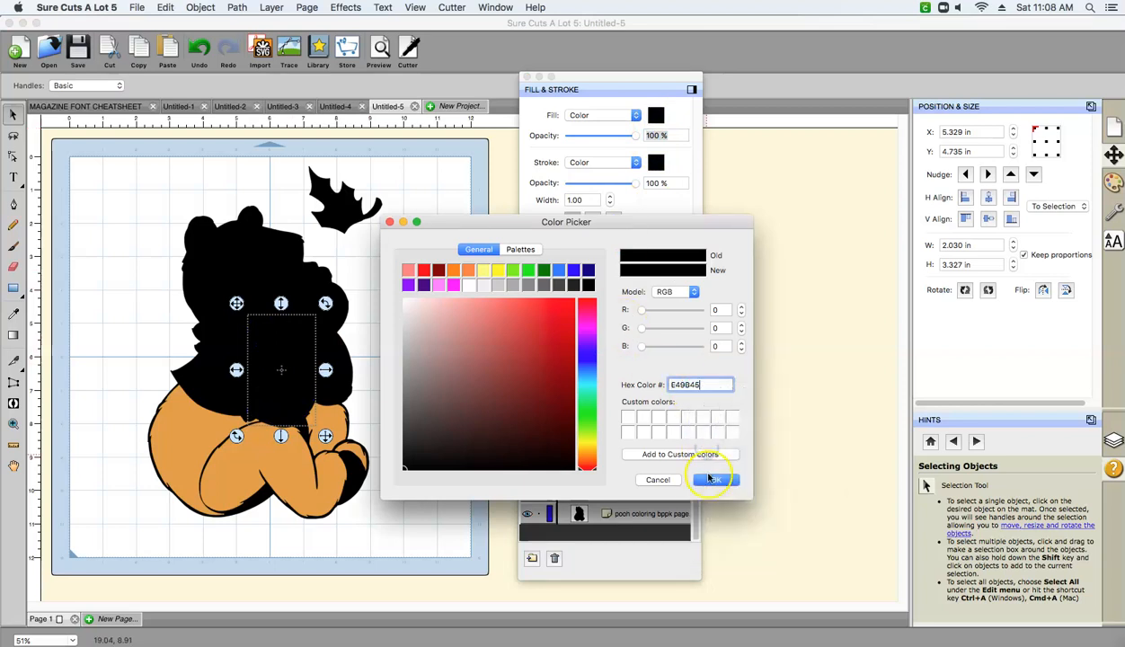
pyautogui.click(693, 155)
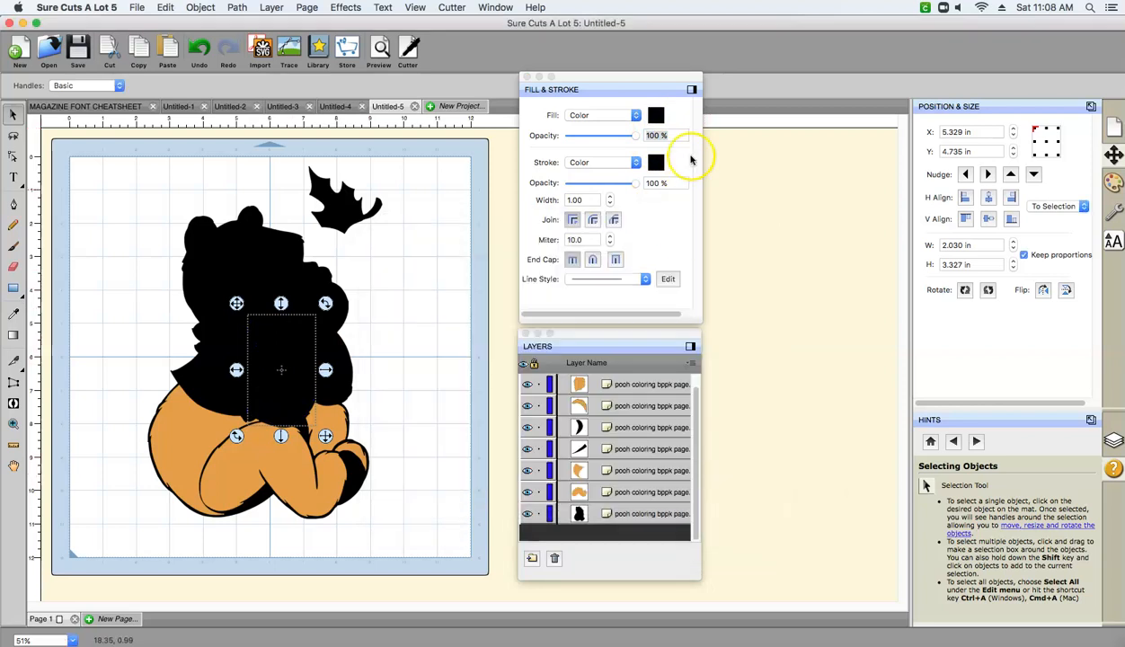
# Step: Set the selected front arm piece's fill to E49B45 using the copied hex code
pyautogui.click(657, 117)
pyautogui.doubleClick(681, 385)
pyautogui.rightClick(682, 385)
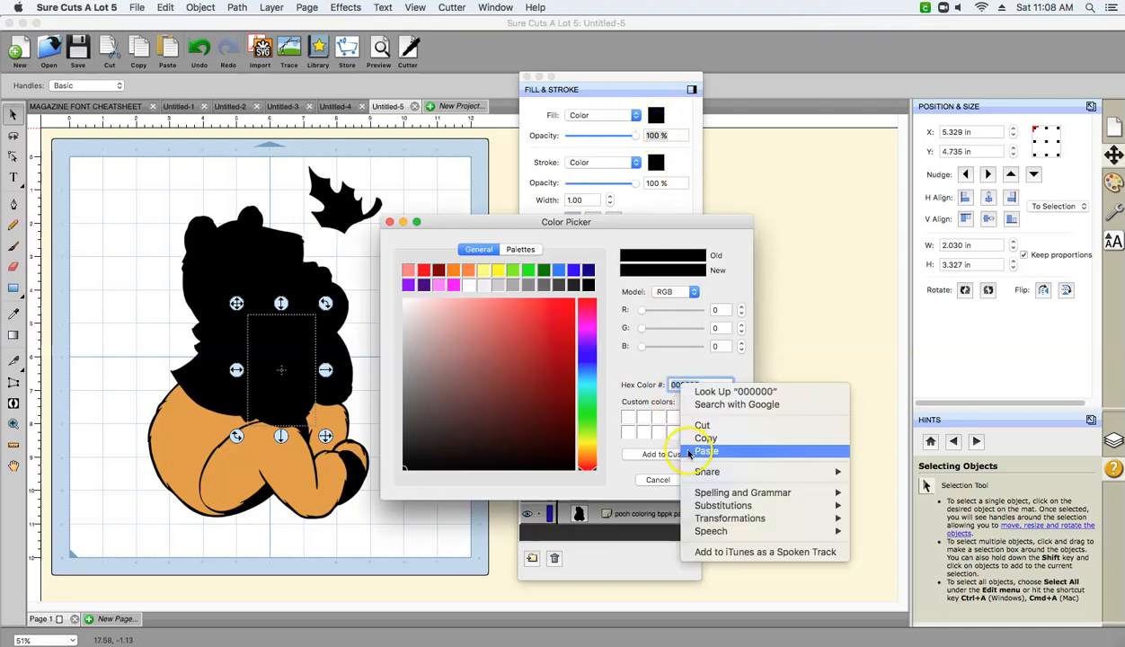
pyautogui.click(690, 447)
pyautogui.press('Return')
# Step: Match the front arm piece's stroke to its fill by pasting E49B45 as the stroke color
pyautogui.click(366, 352)
pyautogui.click(348, 370)
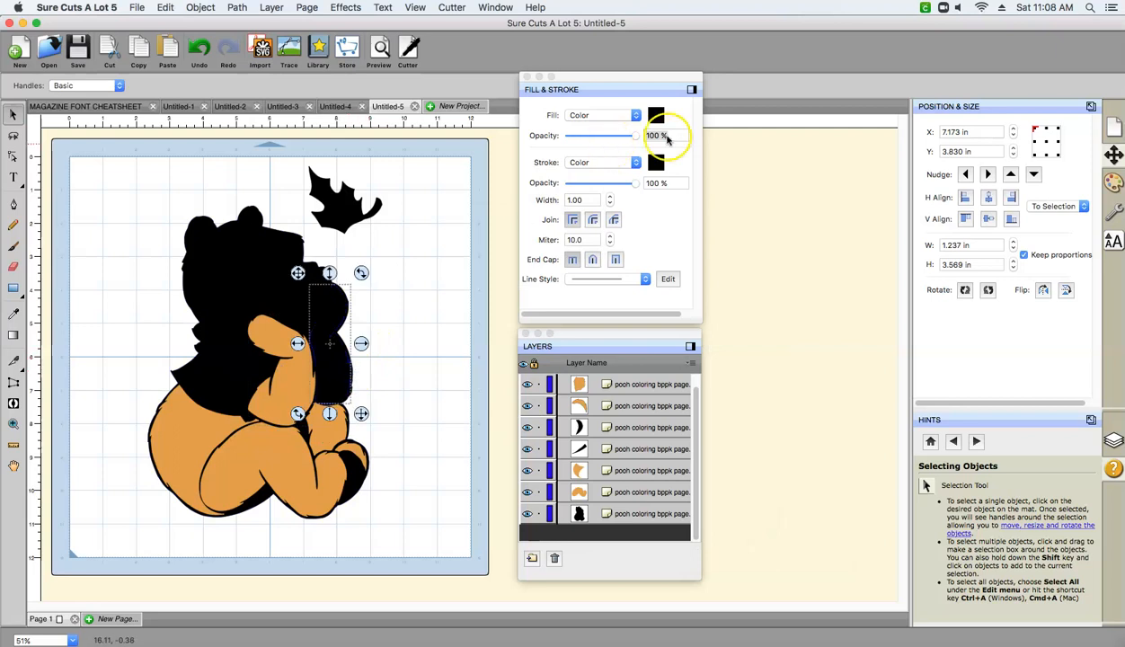
pyautogui.click(286, 373)
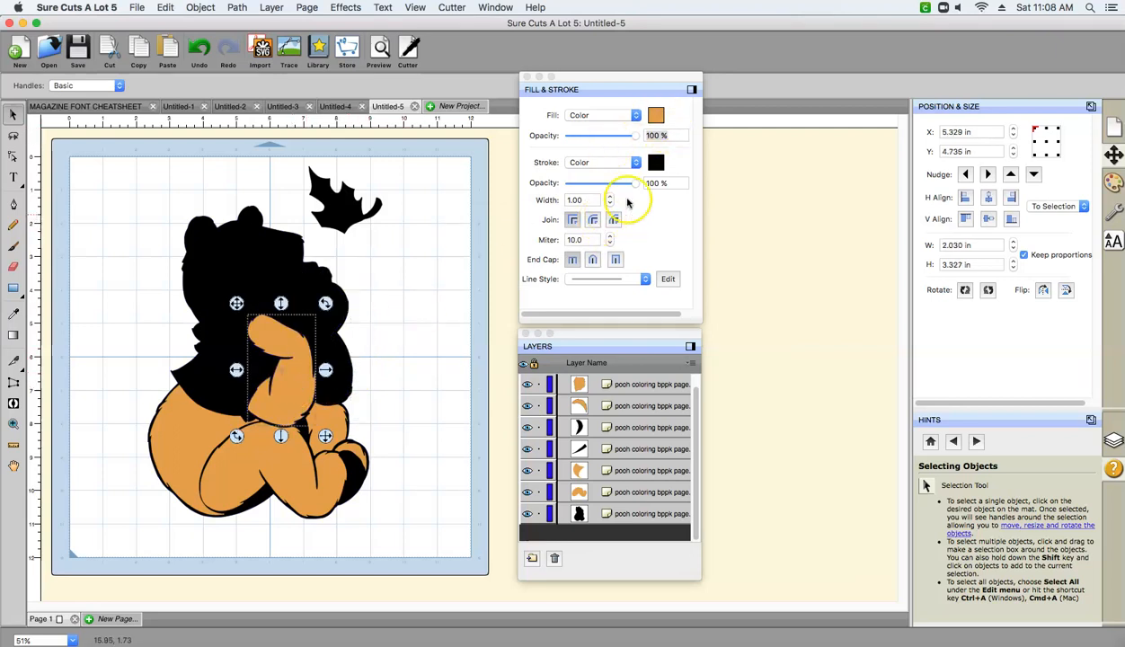
pyautogui.click(656, 162)
pyautogui.doubleClick(687, 385)
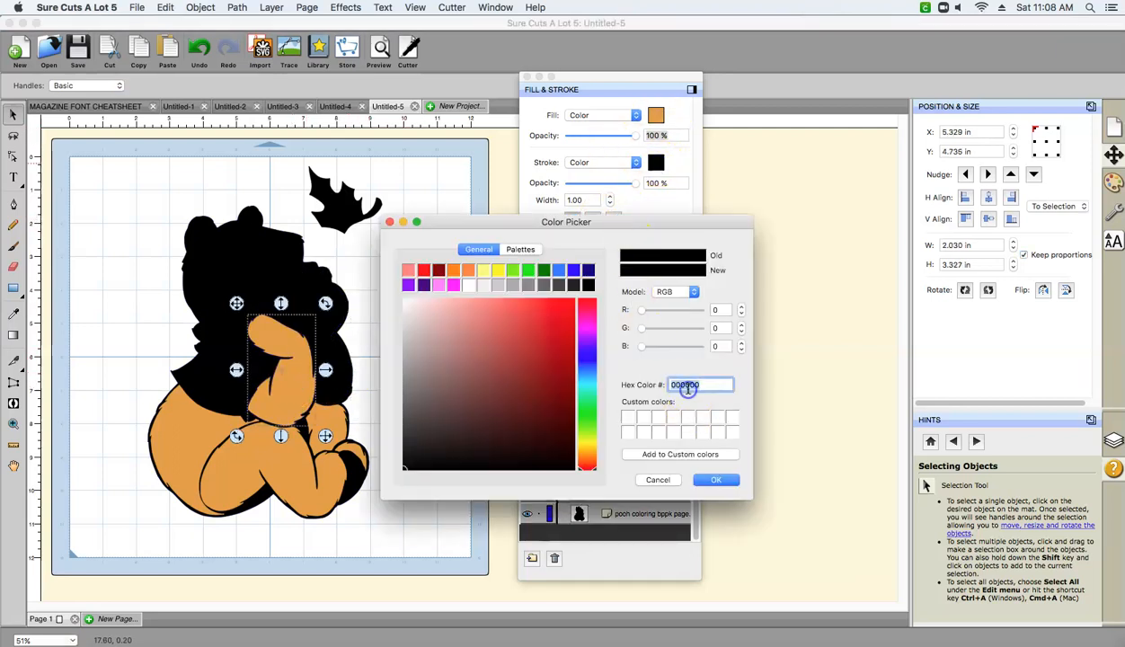
pyautogui.rightClick(690, 385)
pyautogui.click(715, 452)
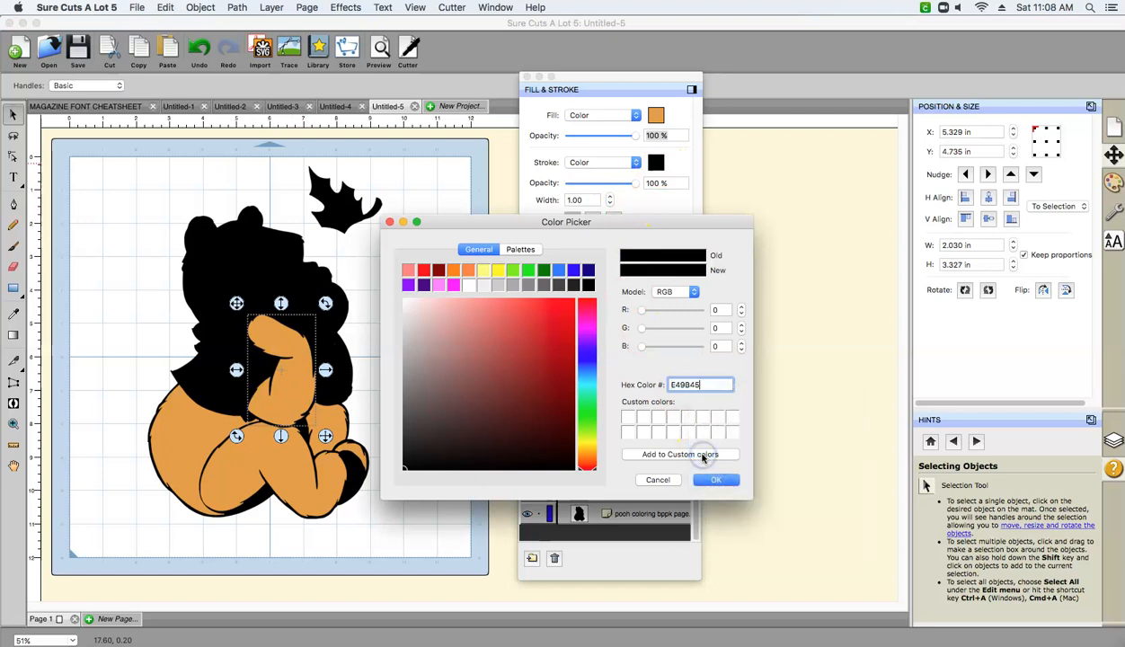
pyautogui.click(716, 479)
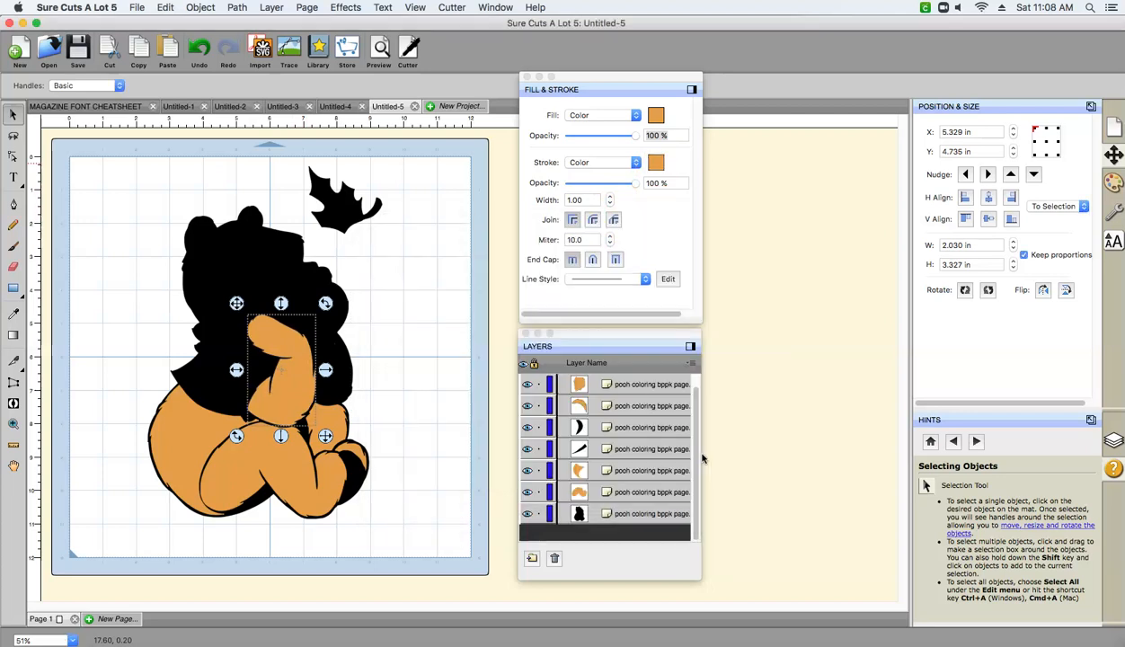
# Step: Set the stroke color of the far leg piece, just below the arms, to the copied E49B45
pyautogui.click(335, 412)
pyautogui.click(657, 162)
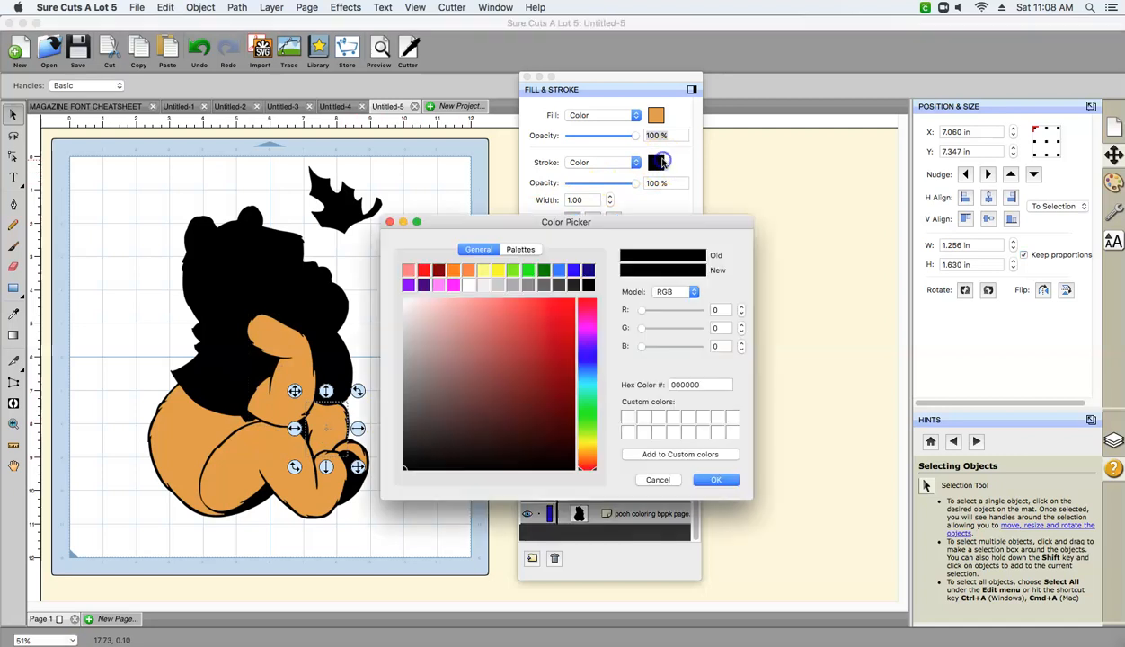
pyautogui.doubleClick(683, 384)
pyautogui.rightClick(683, 384)
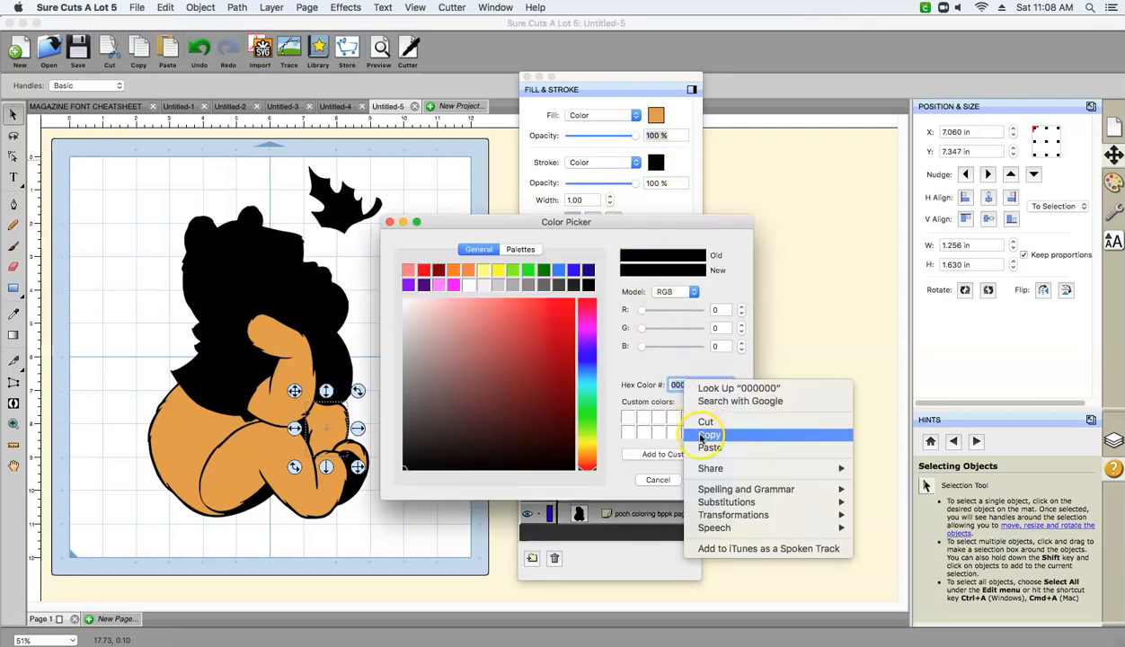
pyautogui.click(706, 446)
pyautogui.press('Return')
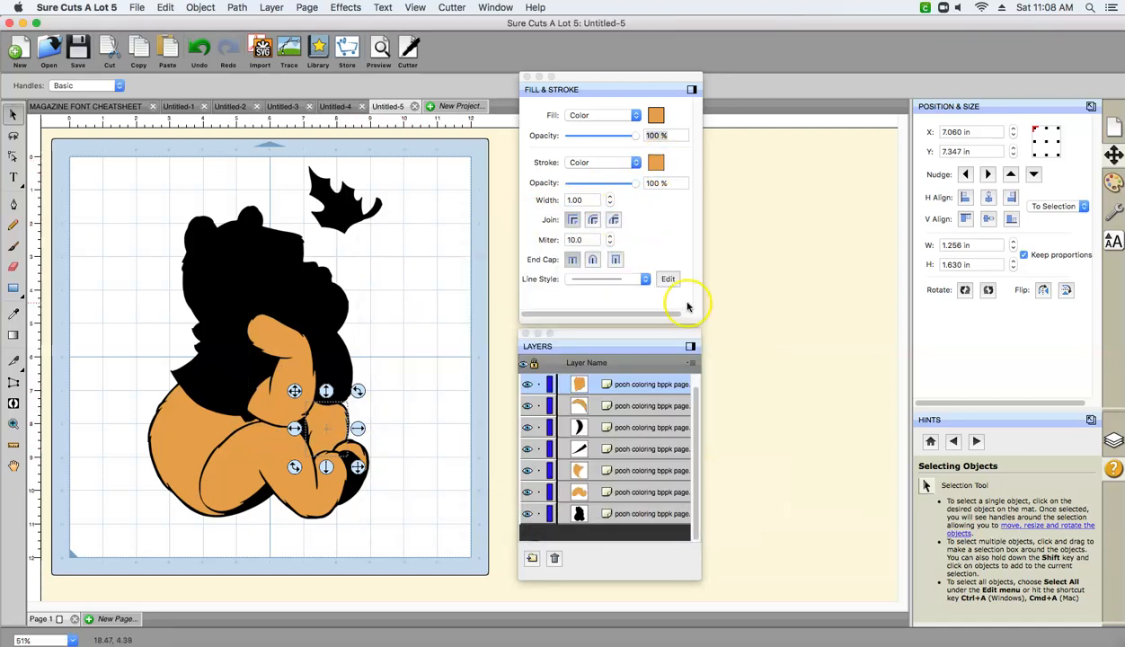
# Step: Set the curved upper foot piece's stroke color to E49B45 using the copied hex code
pyautogui.click(358, 445)
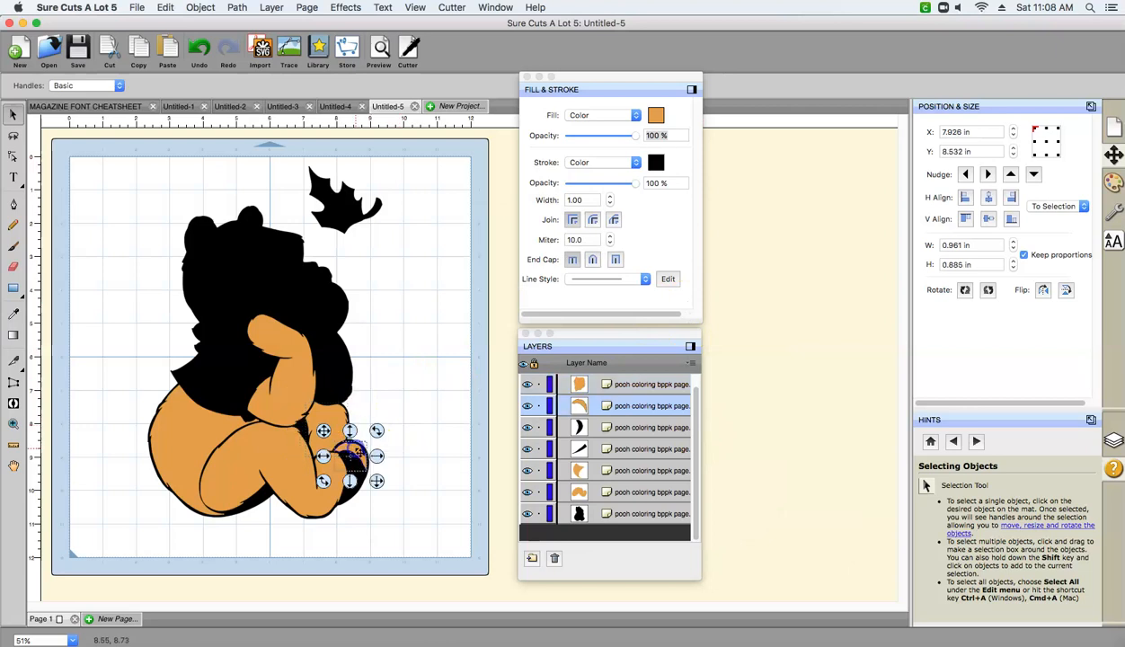
pyautogui.click(656, 162)
pyautogui.doubleClick(672, 383)
pyautogui.rightClick(674, 383)
pyautogui.click(703, 447)
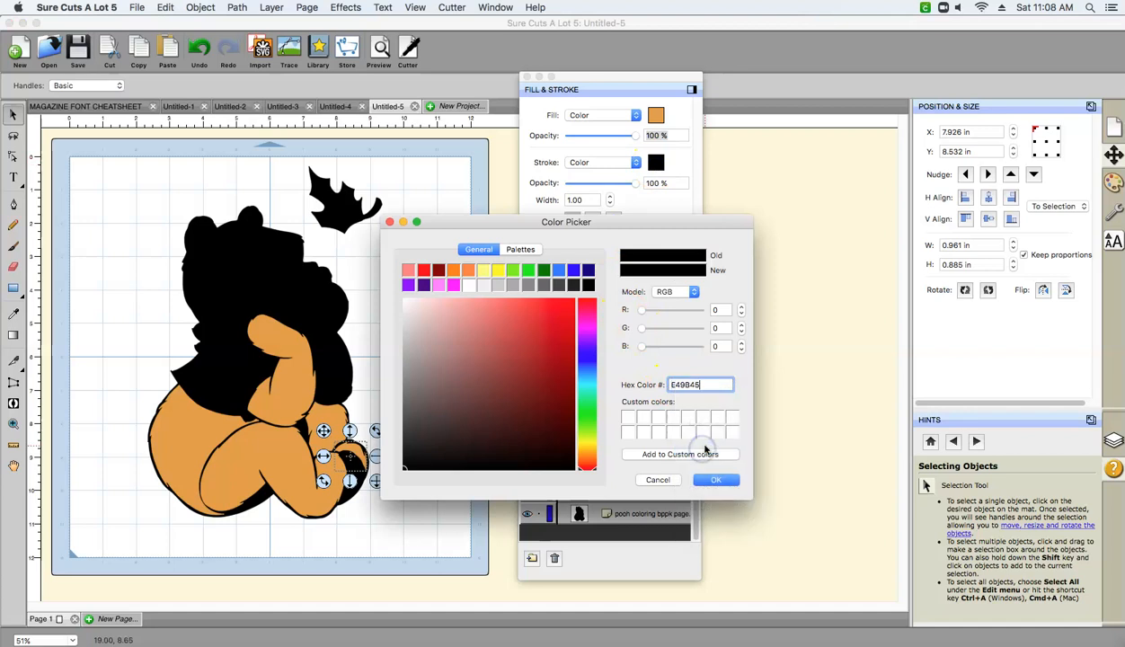
pyautogui.press('Return')
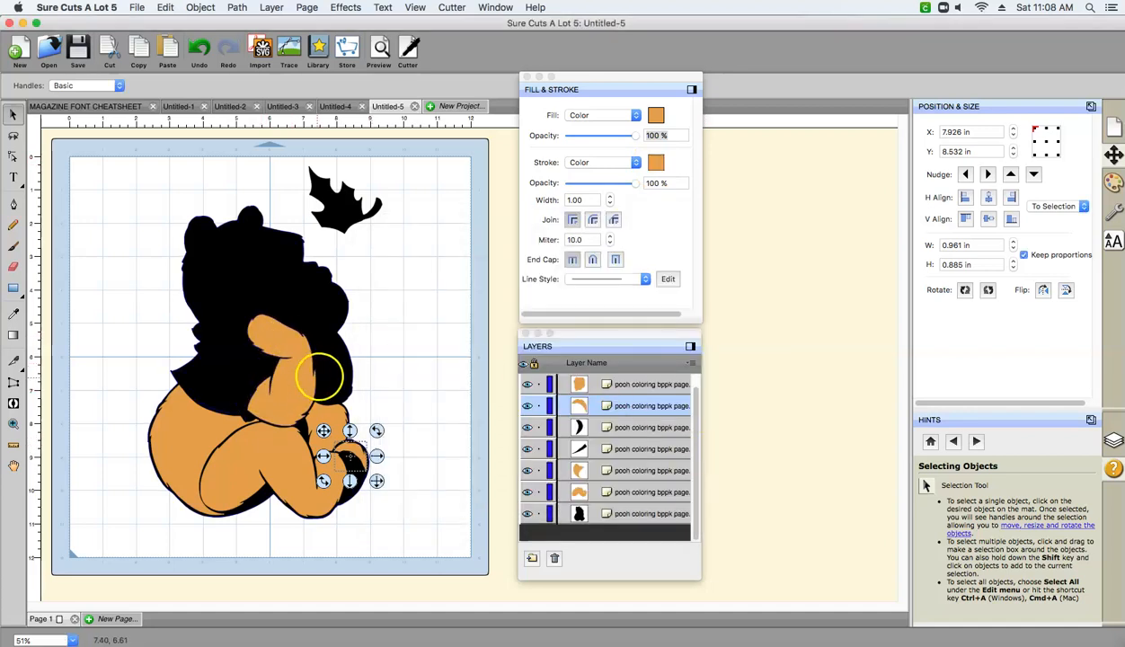
# Step: Fill the bear's far arm piece, behind the front arm, with the copied color E49B45
pyautogui.click(324, 367)
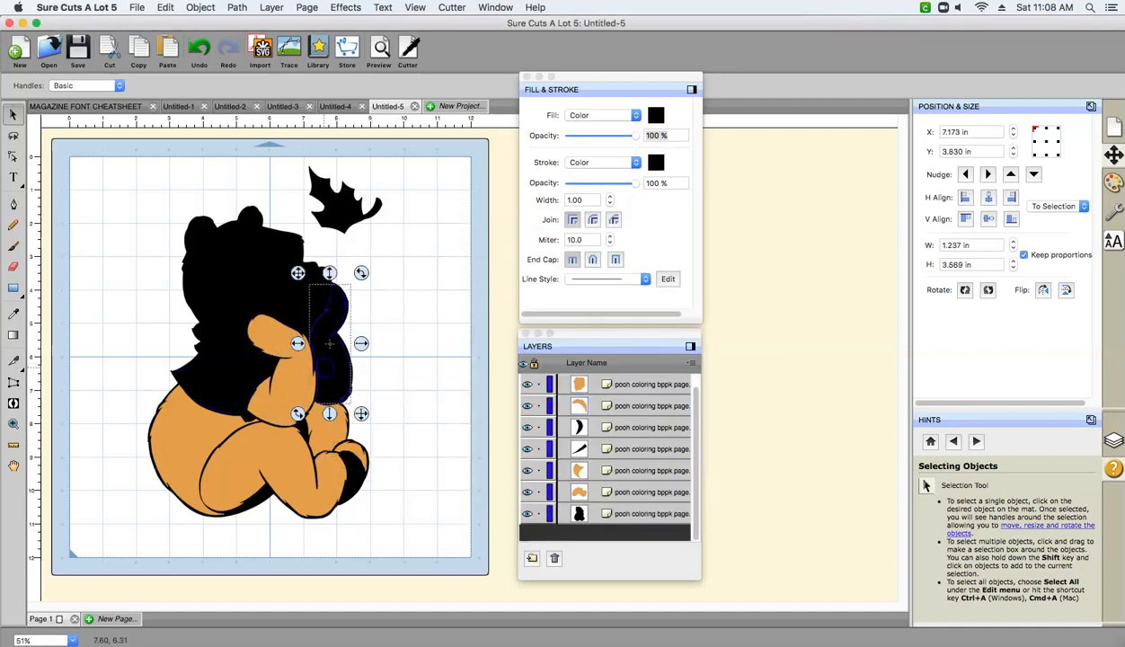
pyautogui.click(656, 115)
pyautogui.doubleClick(687, 385)
pyautogui.rightClick(692, 385)
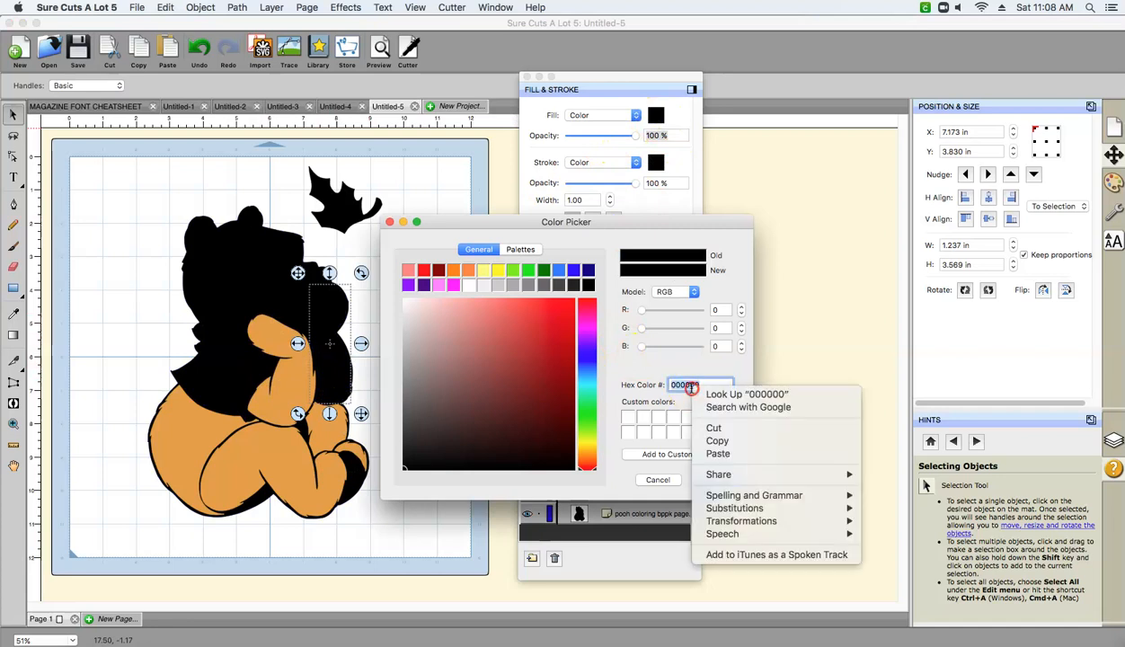
pyautogui.click(710, 454)
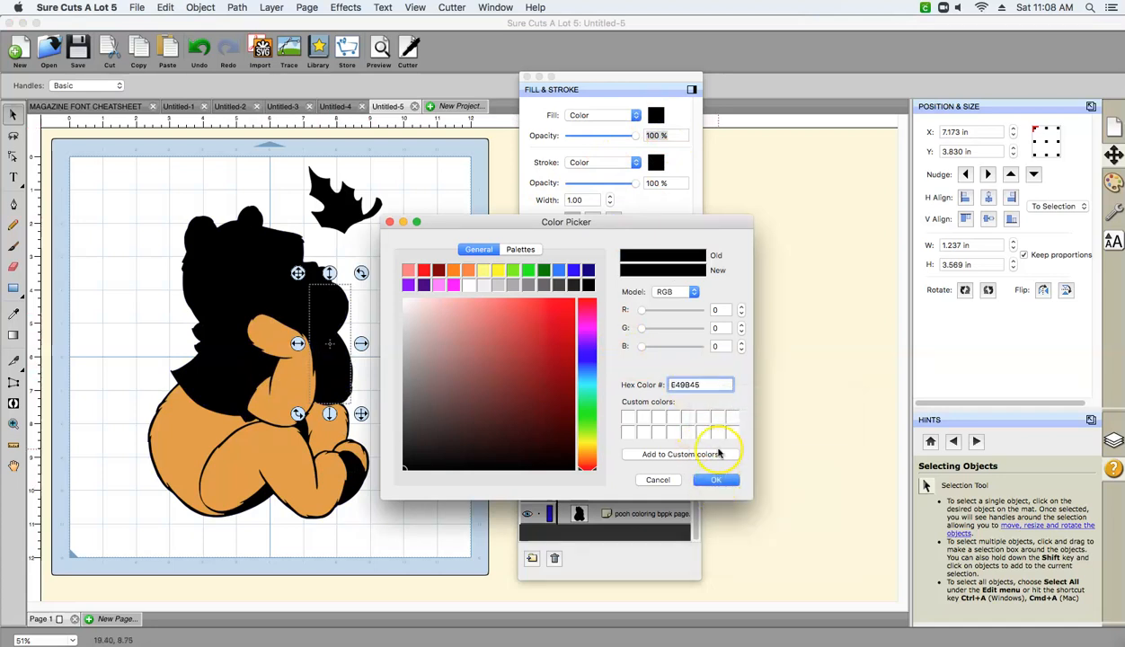
pyautogui.click(716, 479)
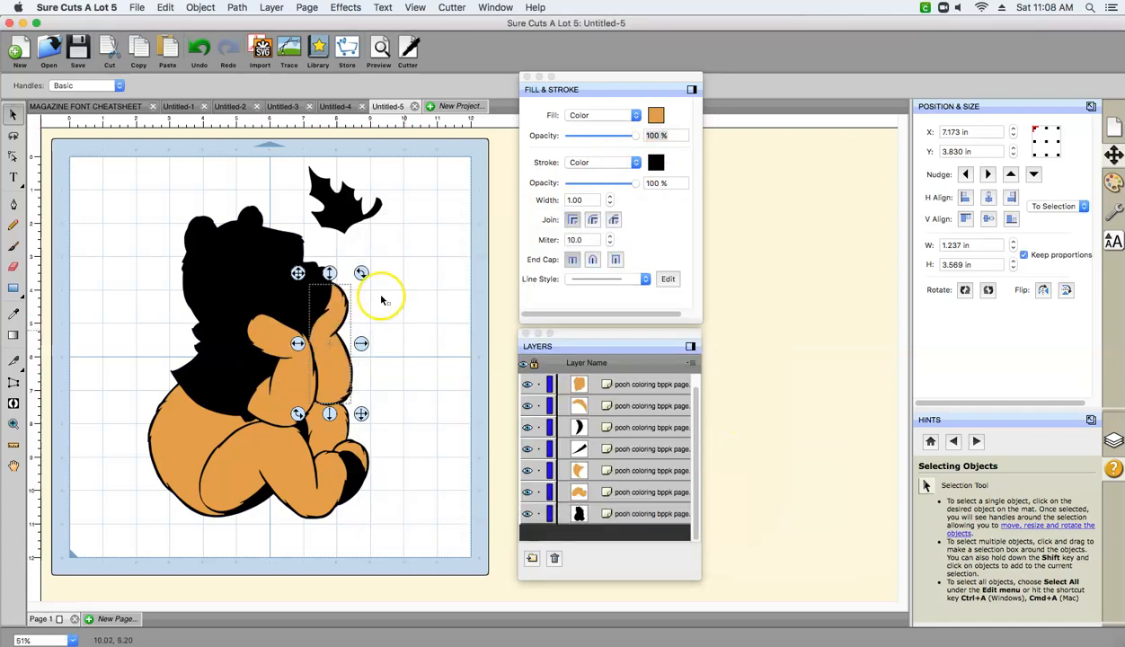
# Step: Match the far arm piece's stroke to its fill by pasting E49B45 as the stroke color
pyautogui.click(656, 162)
pyautogui.doubleClick(676, 384)
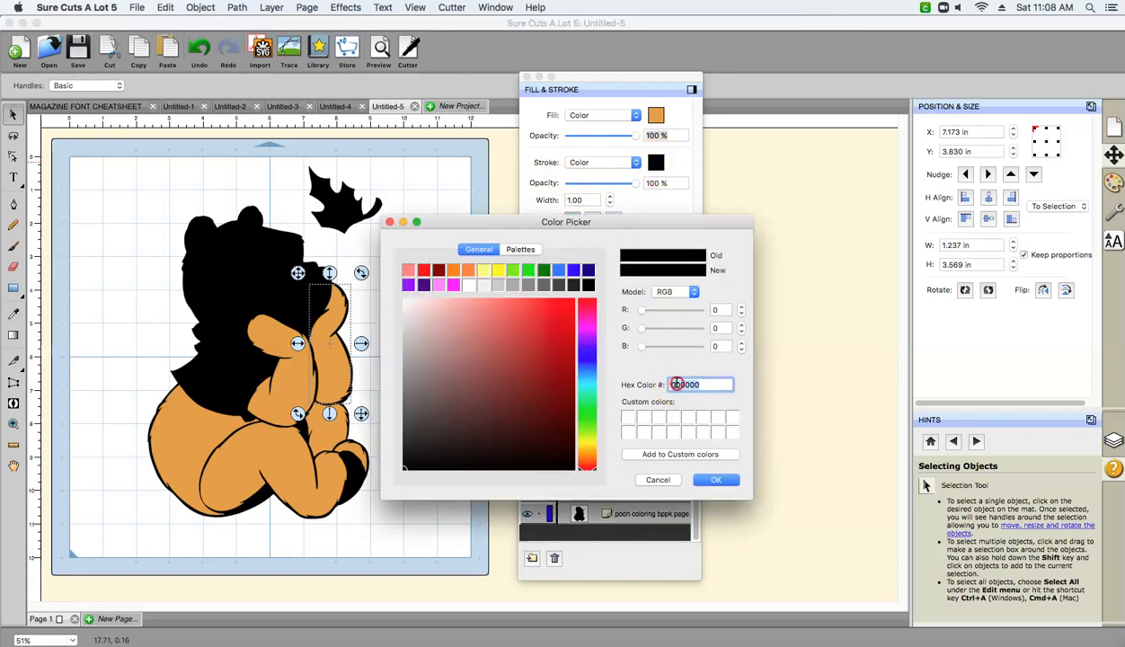
pyautogui.rightClick(676, 386)
pyautogui.click(693, 447)
pyautogui.click(716, 479)
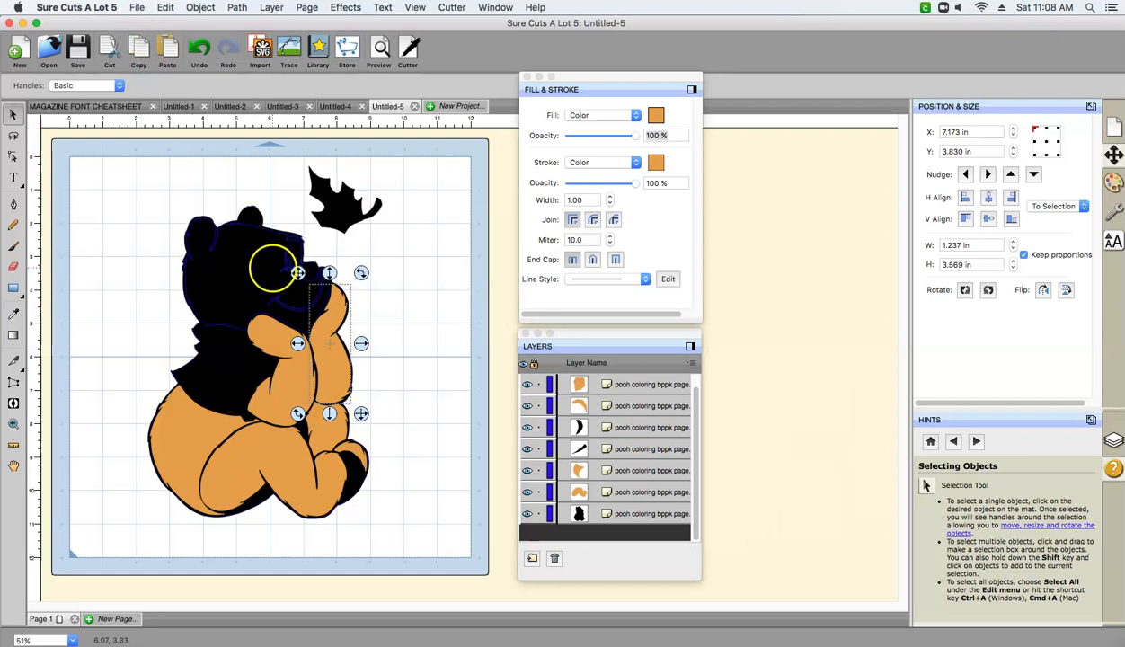
# Step: Fill the bear's head piece with the copied color E49B45
pyautogui.click(208, 321)
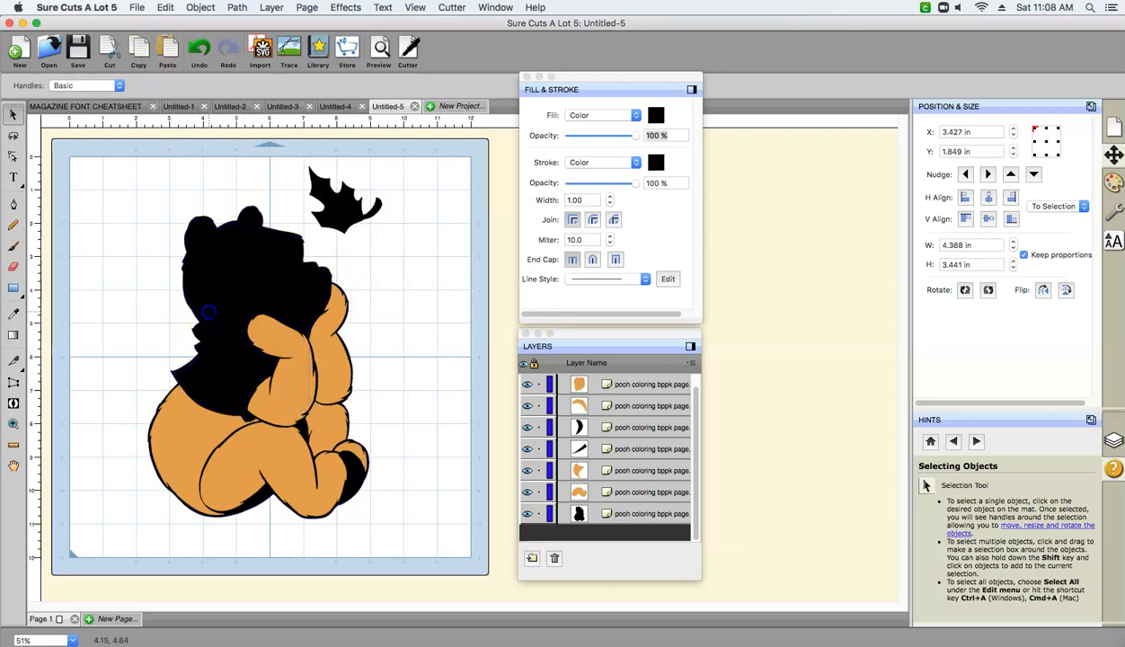
pyautogui.click(655, 115)
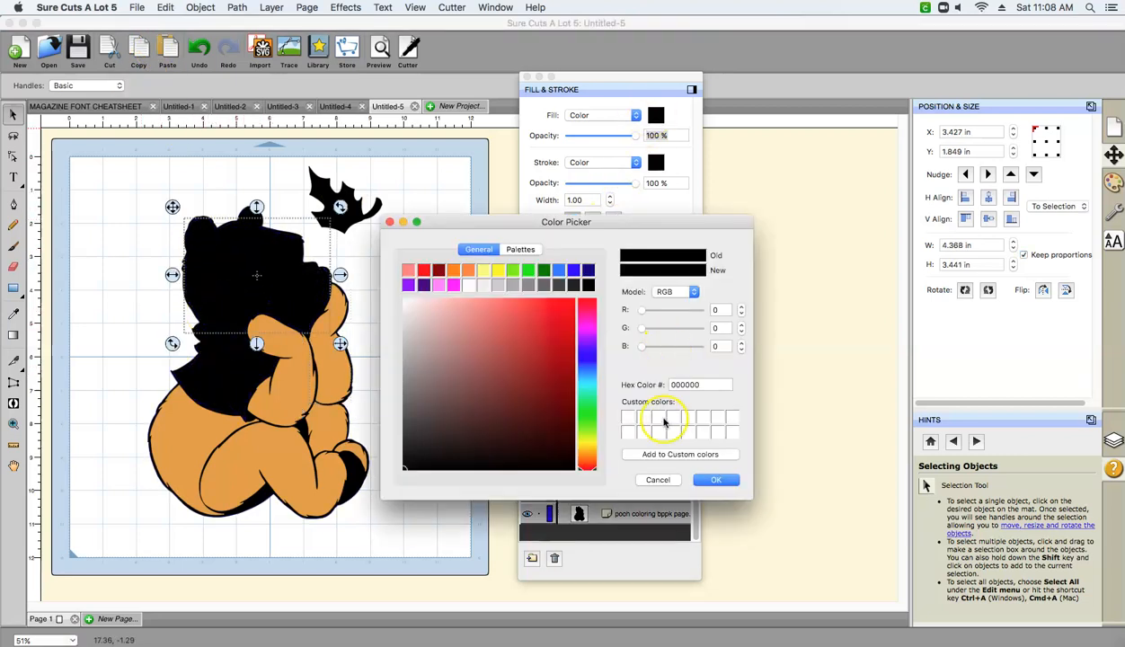
pyautogui.click(677, 384)
pyautogui.rightClick(677, 385)
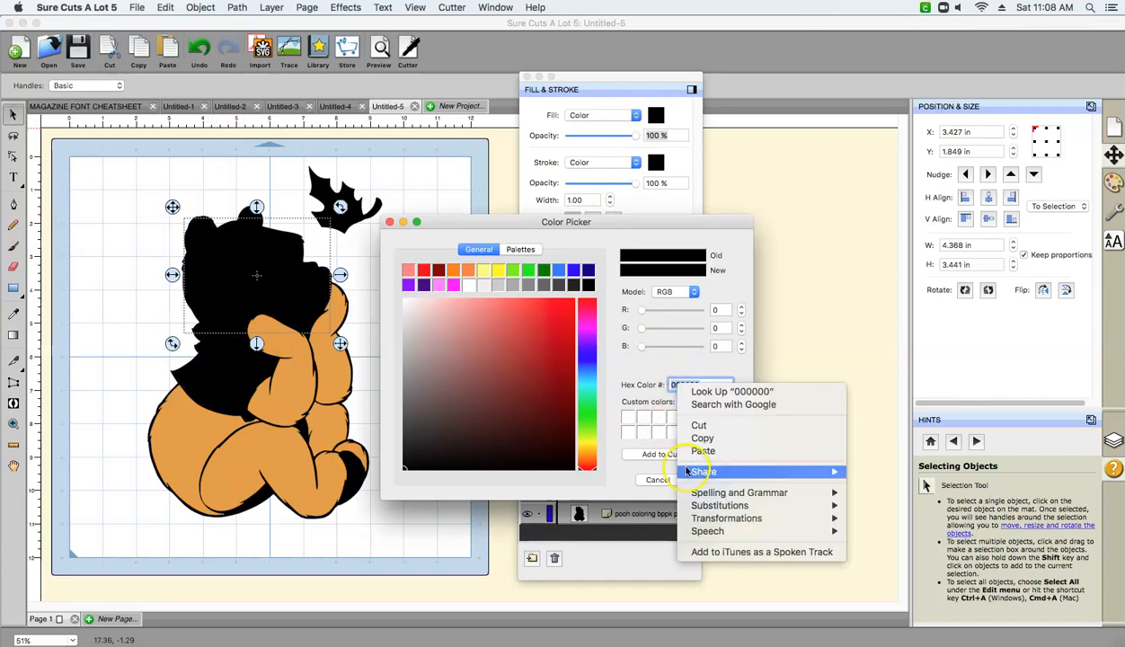
pyautogui.click(765, 446)
pyautogui.press('Return')
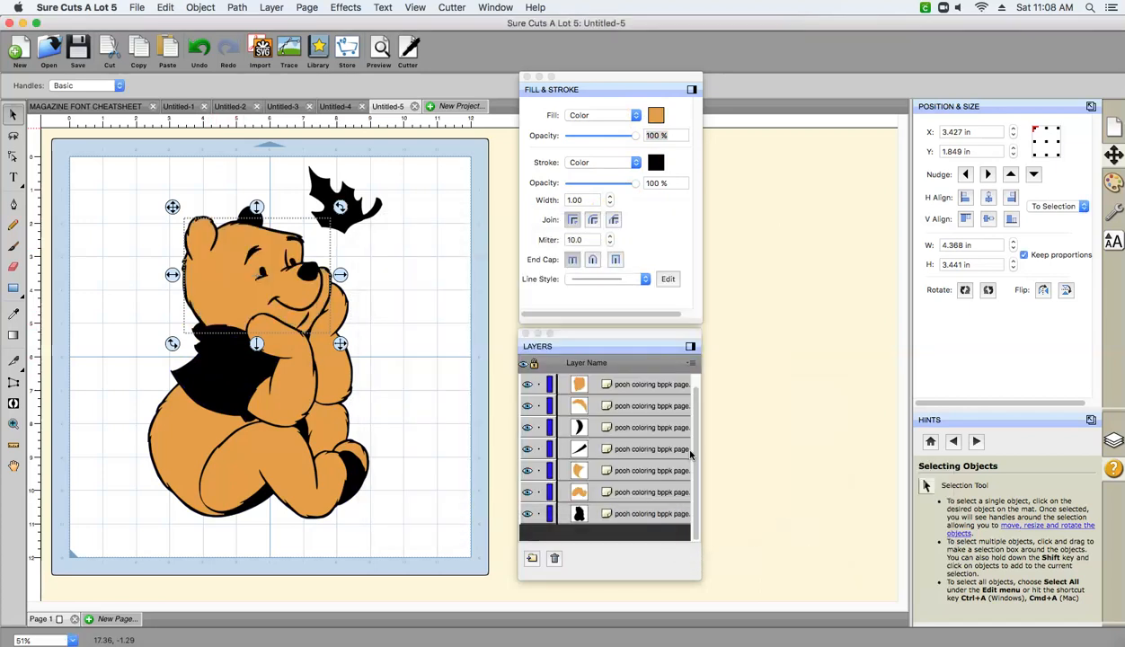
# Step: Set the bear's head piece's stroke color to E49B45 using the copied hex code
pyautogui.click(655, 163)
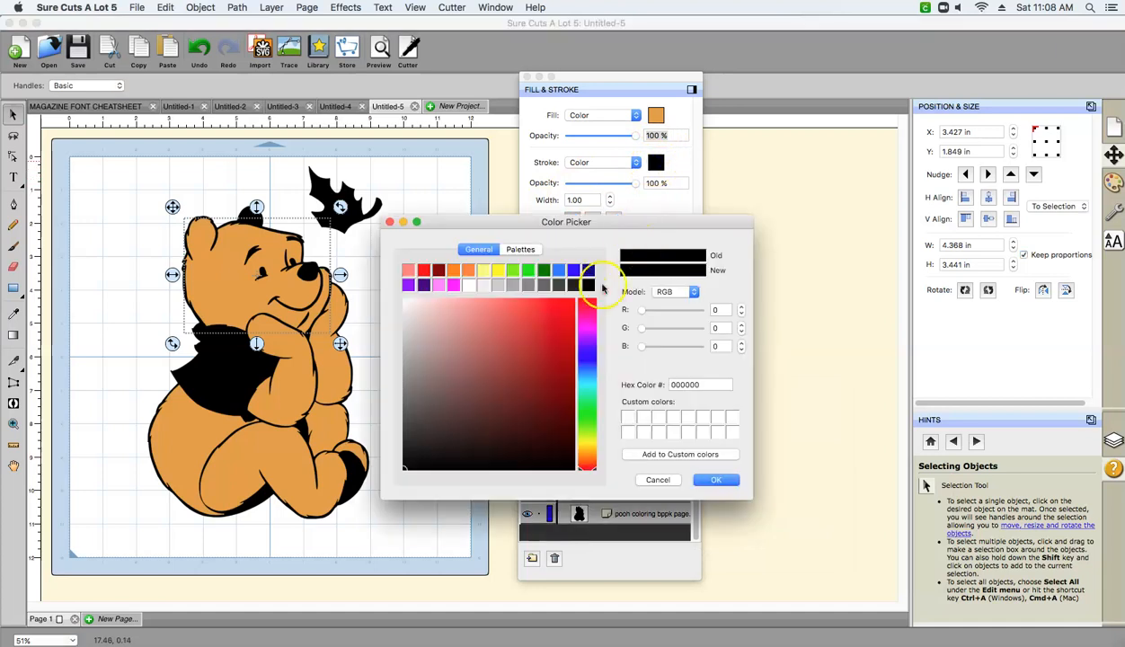
pyautogui.click(691, 384)
pyautogui.rightClick(690, 385)
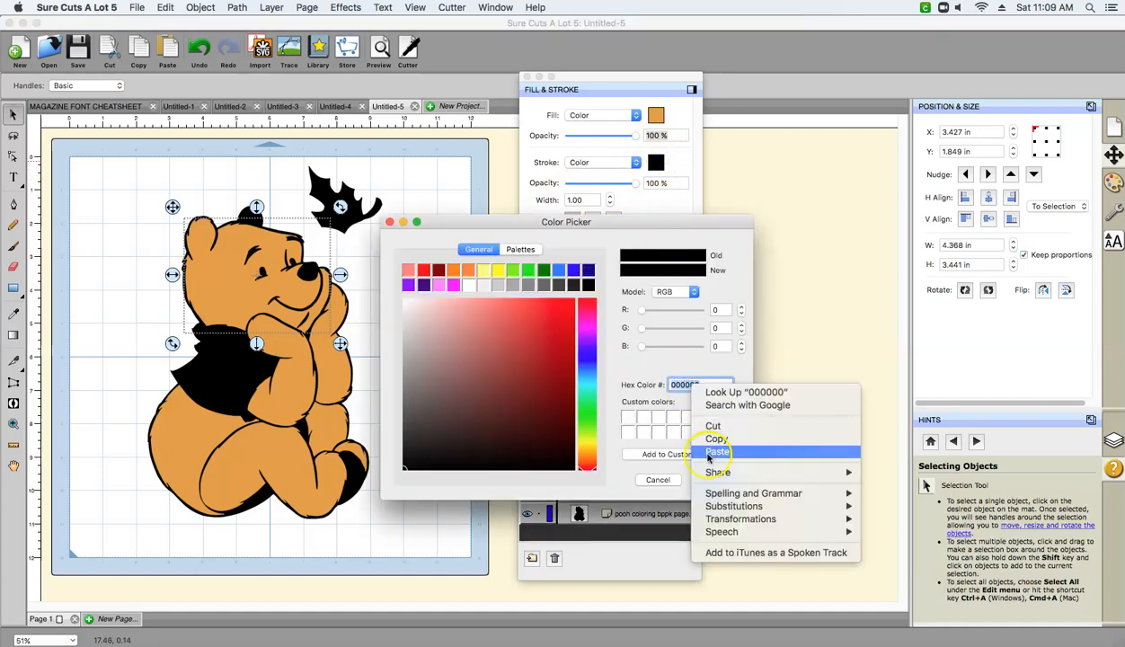
pyautogui.click(716, 452)
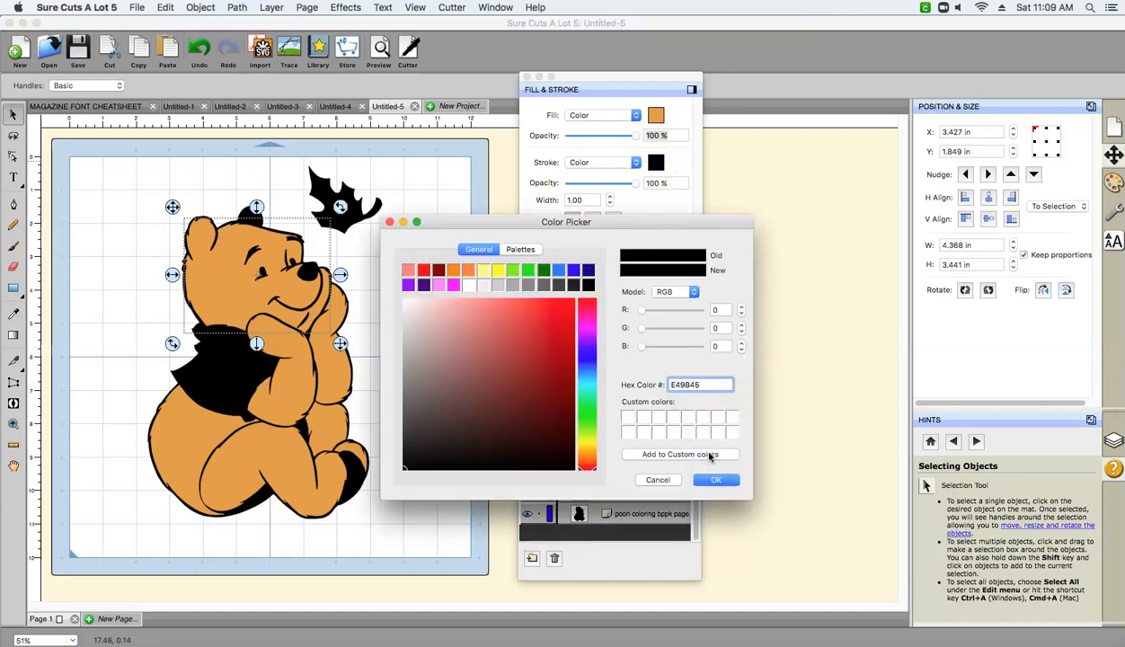
pyautogui.press('Return')
# Step: Fill the small ear piece on top of the bear's head with the copied color E49B45
pyautogui.click(228, 373)
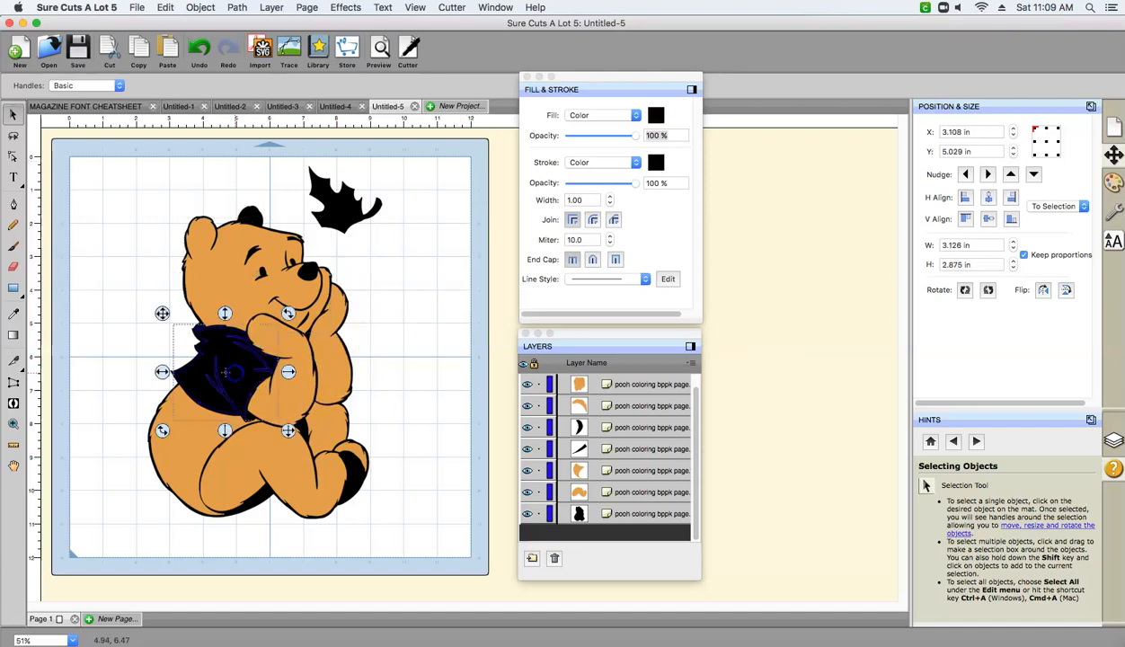
pyautogui.click(256, 214)
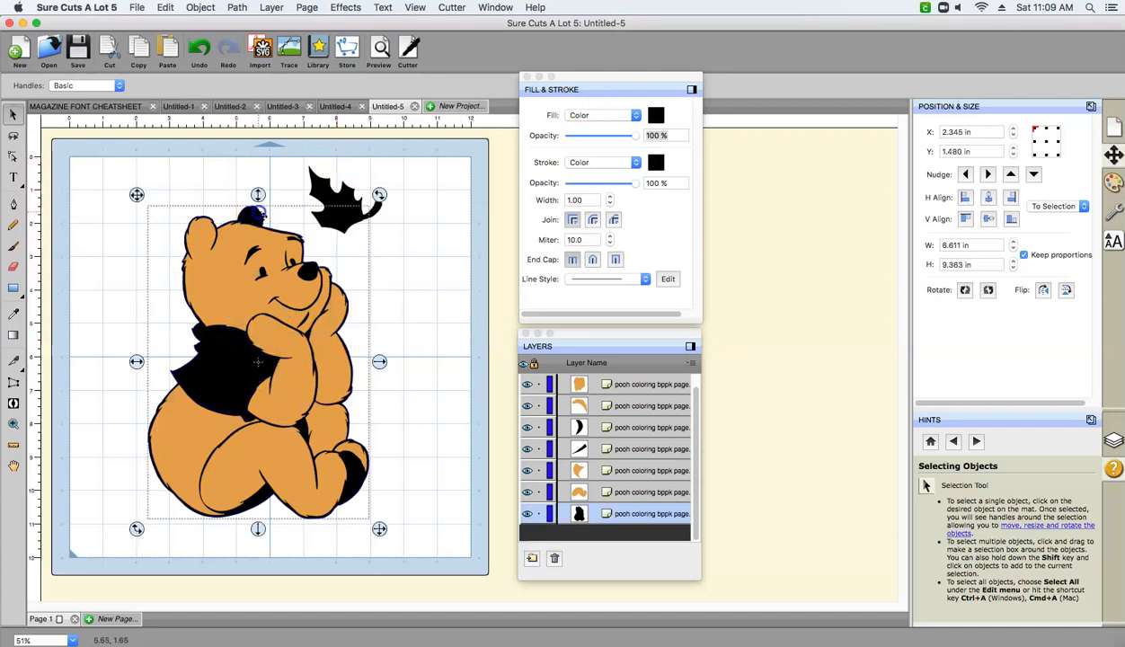
pyautogui.click(269, 156)
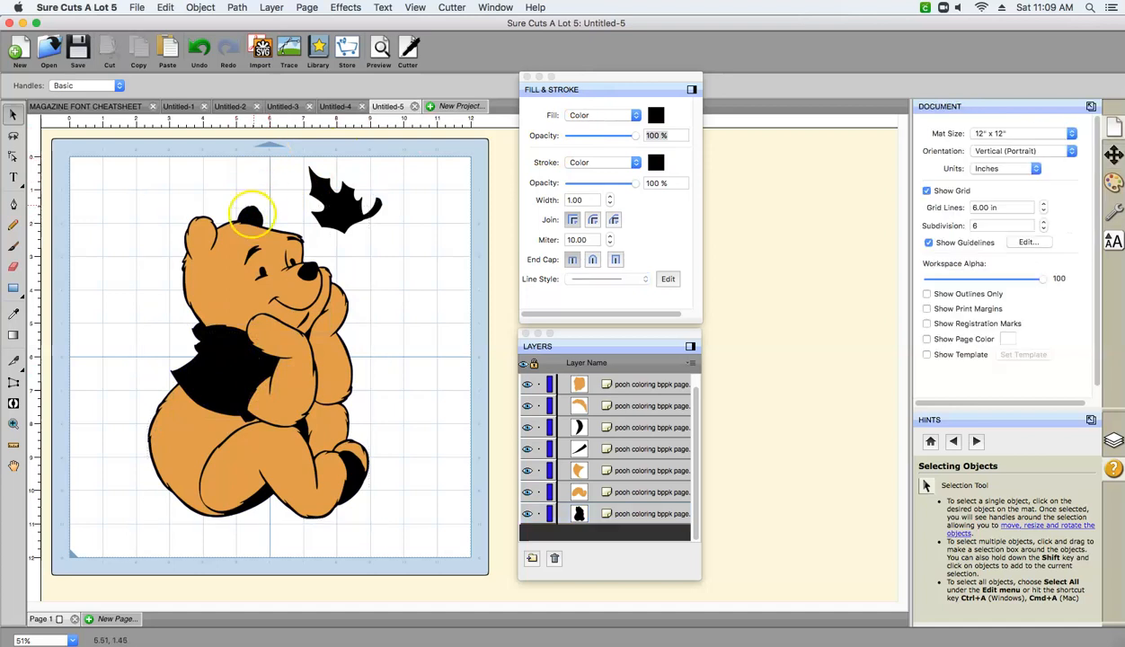
pyautogui.click(251, 218)
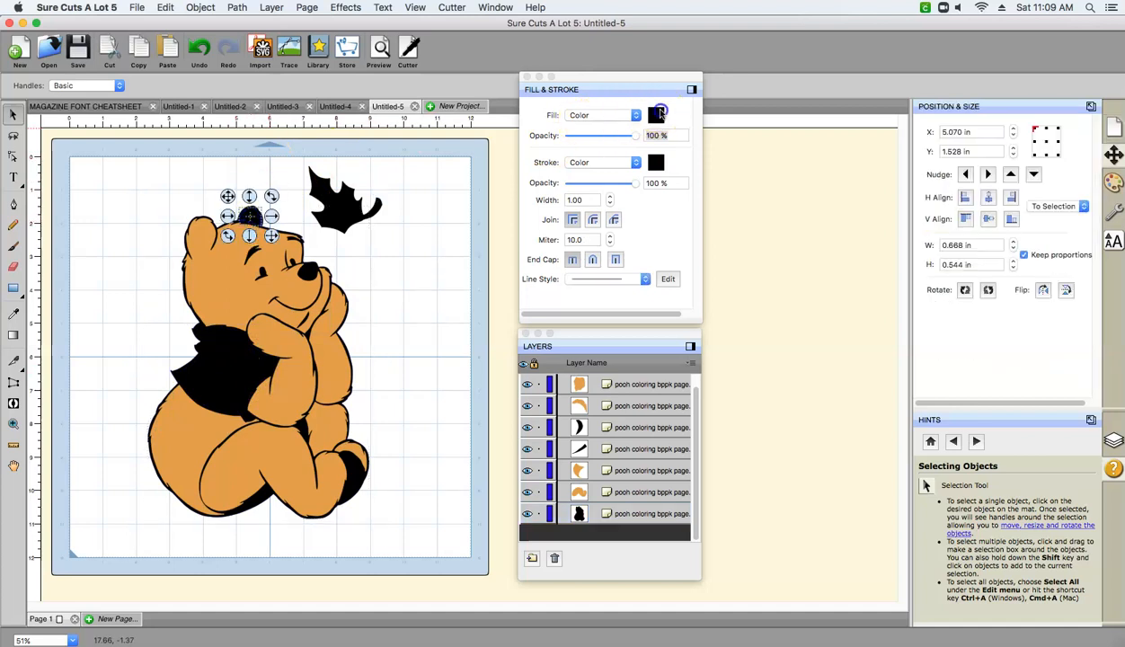
pyautogui.click(654, 115)
pyautogui.click(692, 385)
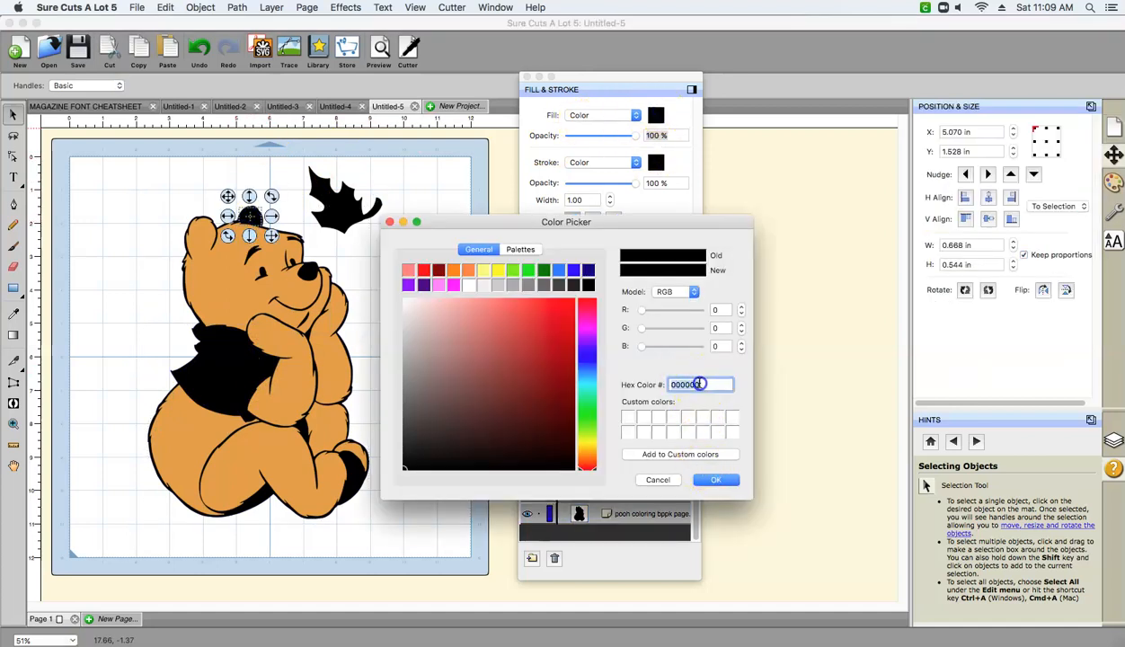
pyautogui.rightClick(702, 384)
pyautogui.click(726, 449)
pyautogui.click(720, 479)
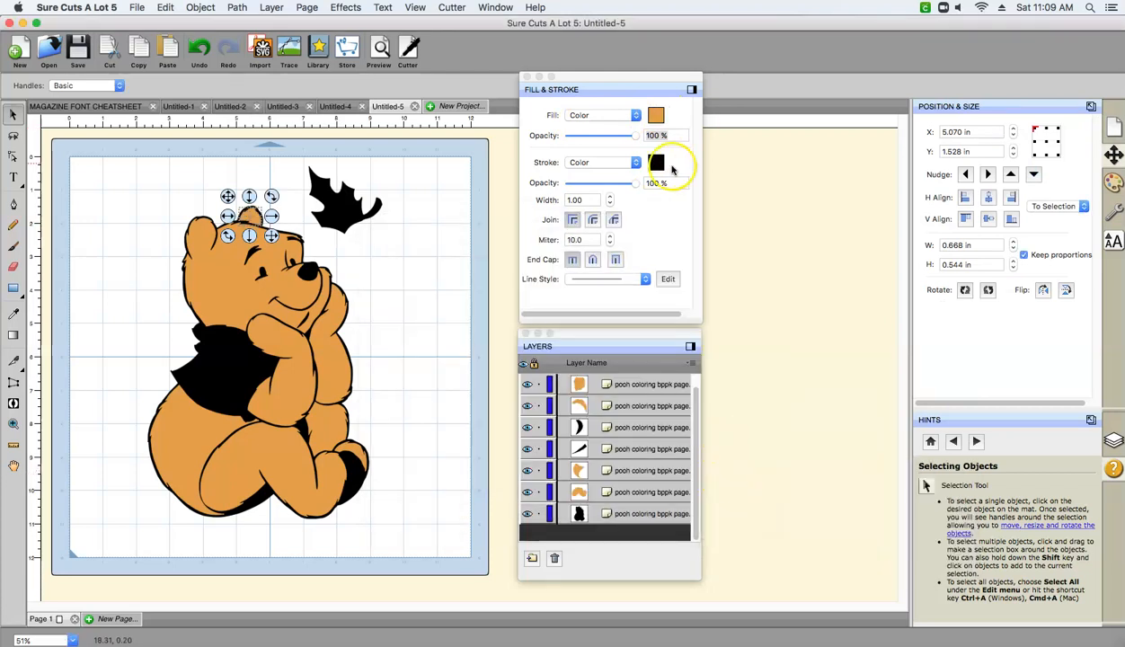
# Step: Match the small top ear's stroke to its fill by pasting E49B45 as the stroke color
pyautogui.click(657, 164)
pyautogui.click(679, 385)
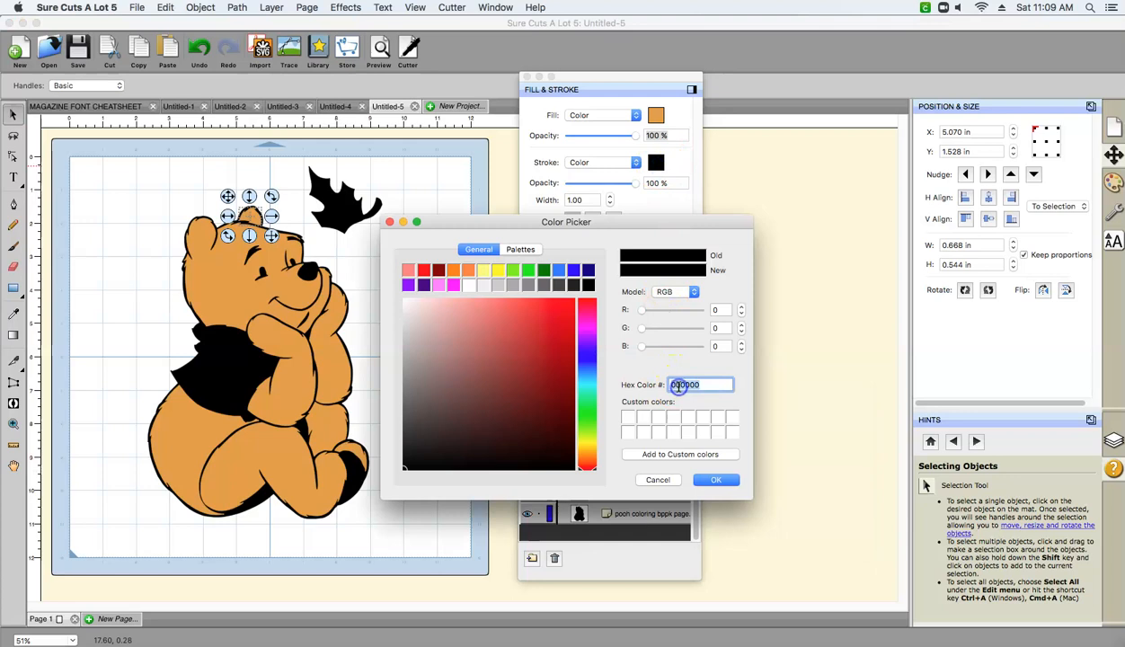
pyautogui.rightClick(679, 384)
pyautogui.click(683, 452)
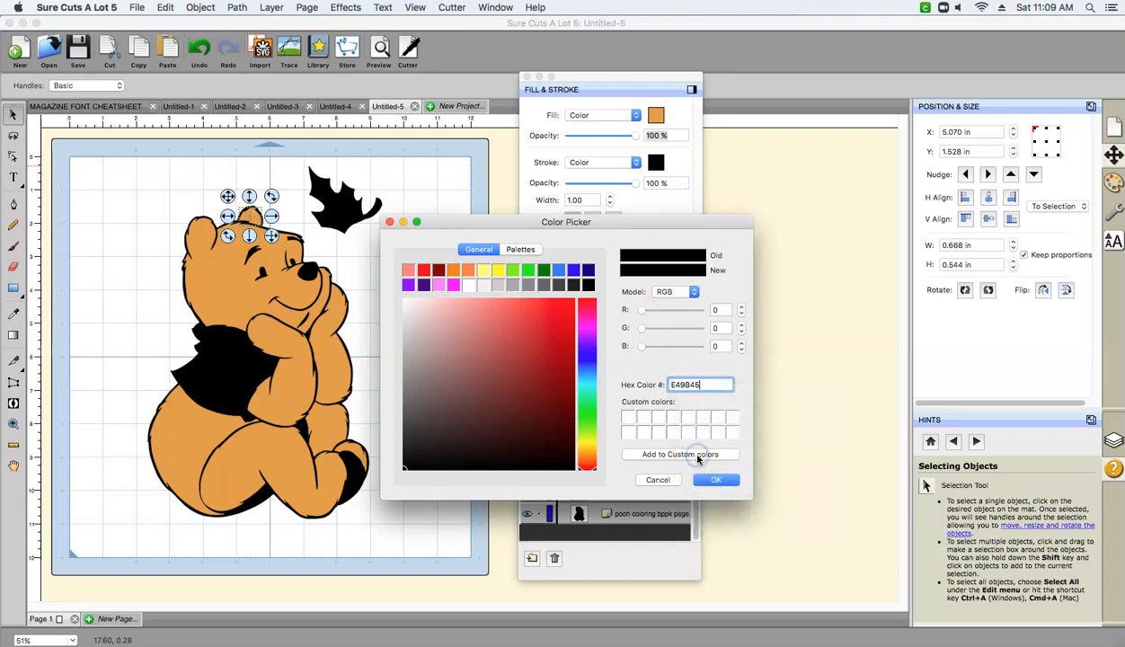
pyautogui.press('Return')
# Step: Fill the bear's shirt piece with the bright red preset color
pyautogui.click(226, 384)
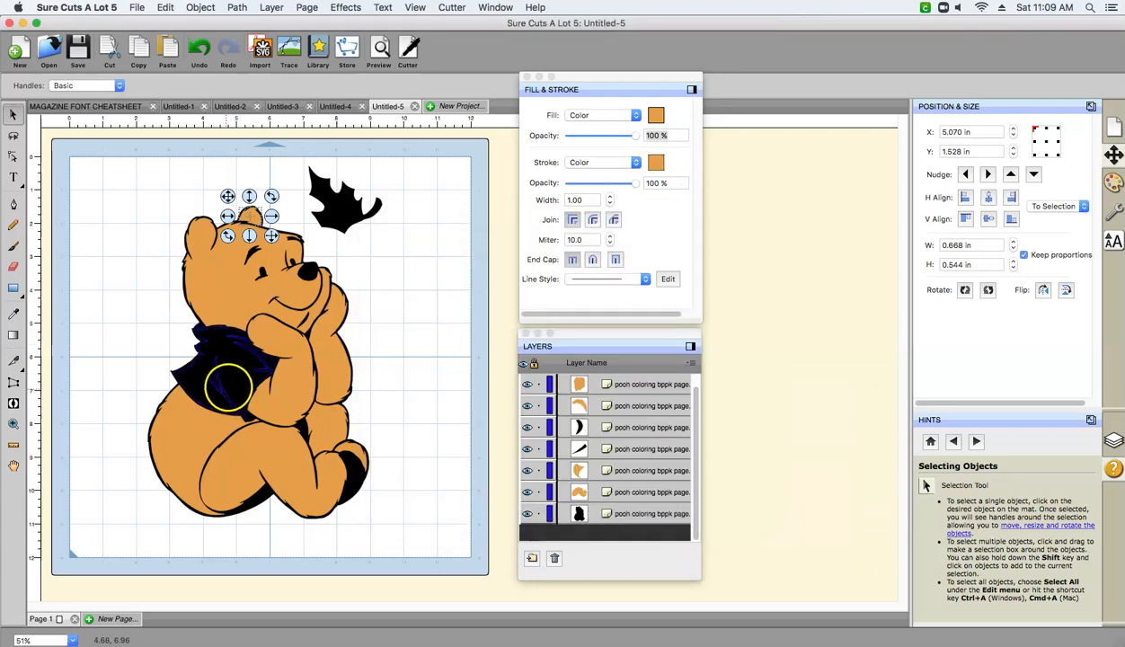
pyautogui.click(657, 115)
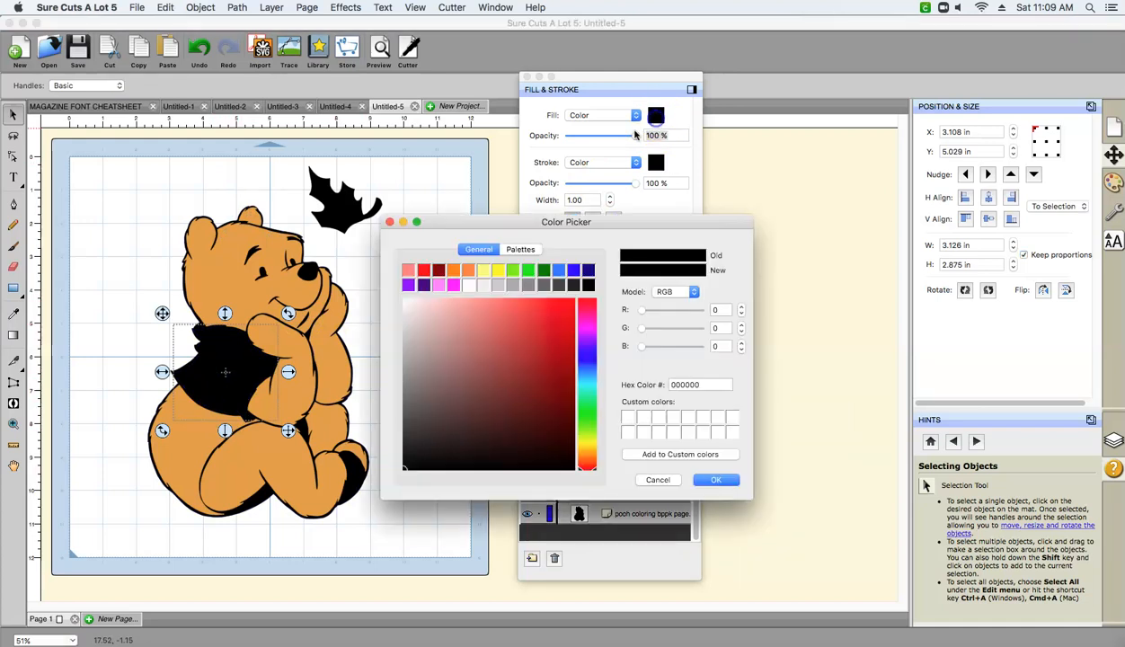
pyautogui.click(423, 270)
pyautogui.click(712, 482)
pyautogui.click(711, 483)
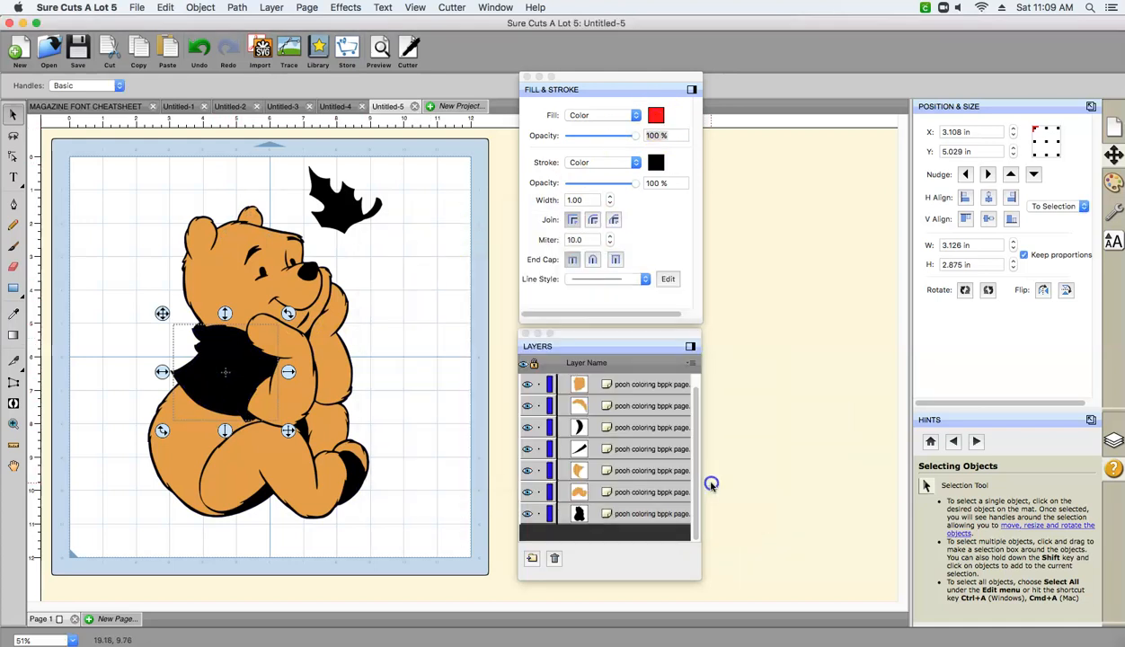
# Step: Fill the small piece between the bear's front elbow and legs with the copied color E49B45
pyautogui.click(302, 429)
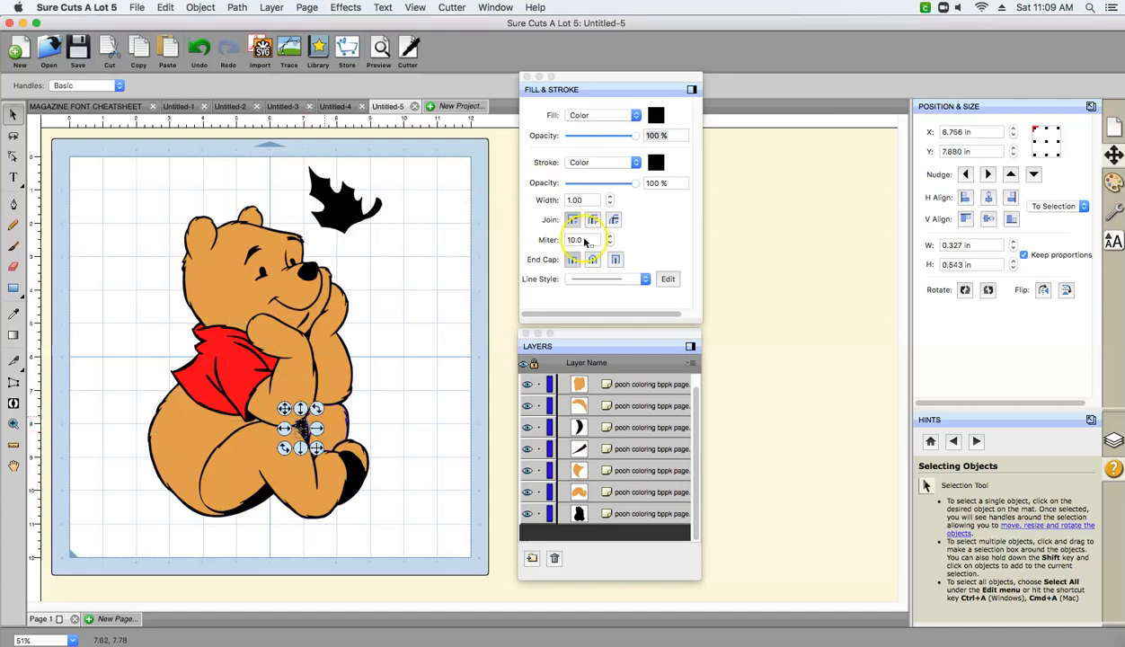
pyautogui.click(656, 116)
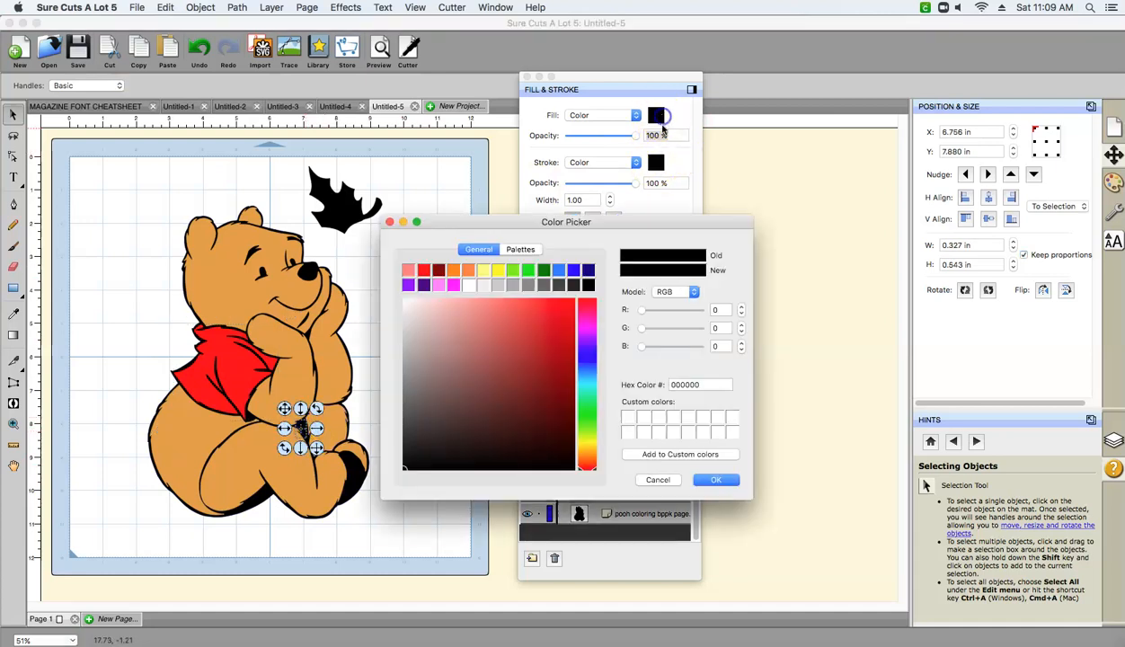
pyautogui.click(679, 383)
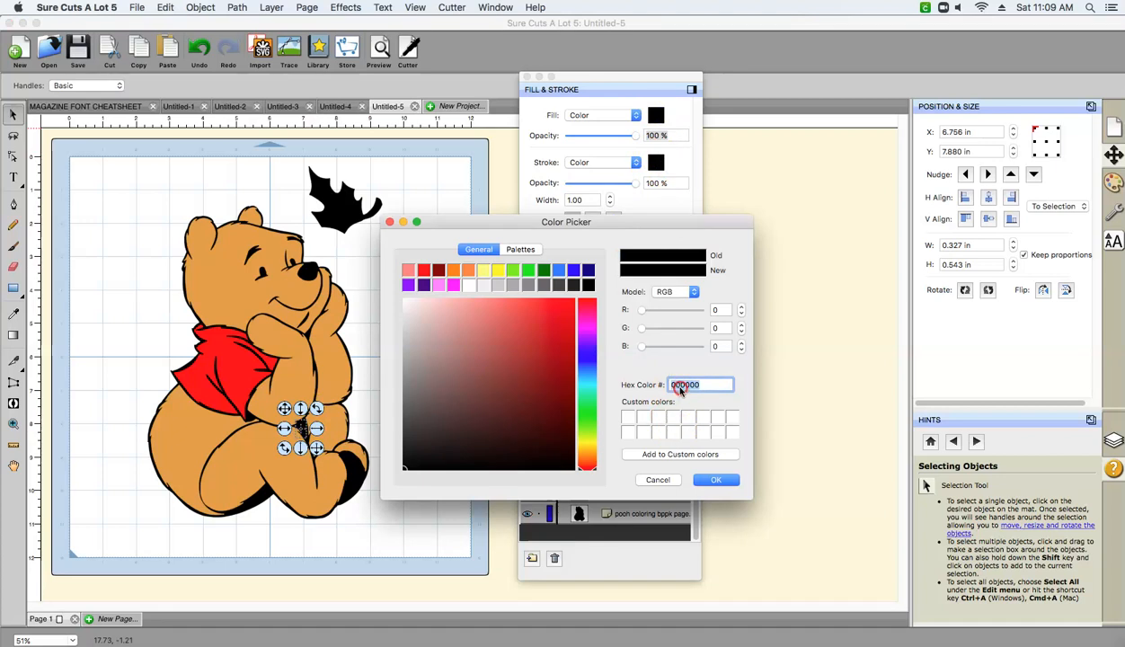
pyautogui.rightClick(680, 388)
pyautogui.click(698, 455)
pyautogui.click(716, 480)
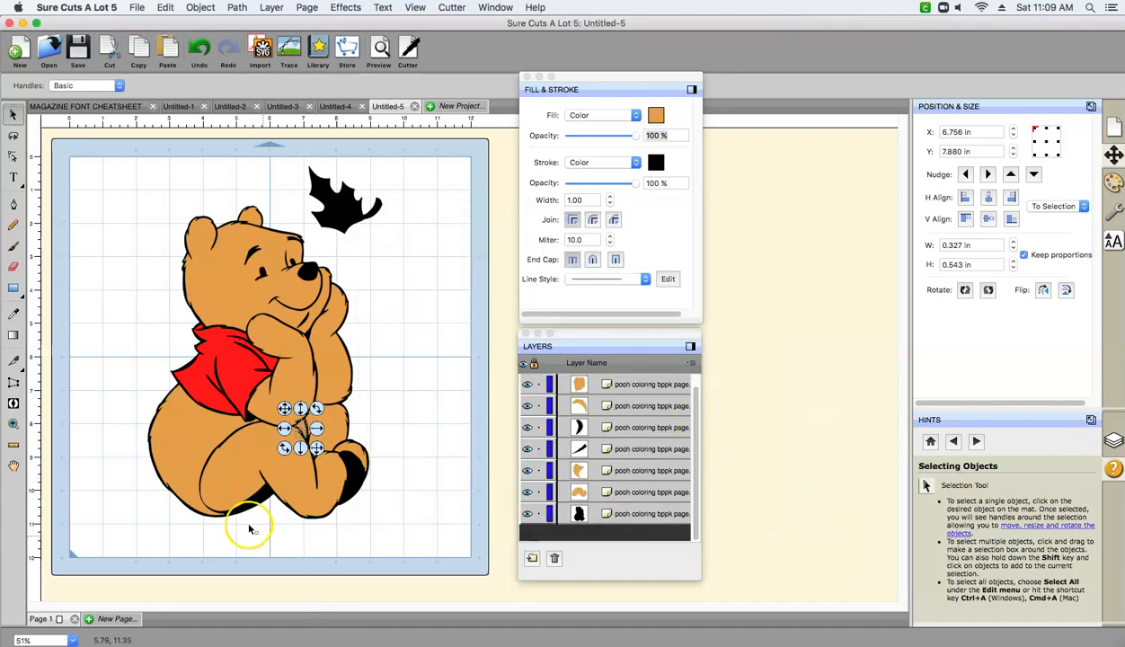
# Step: Fill the narrow wedge piece beneath the bear's front thigh with the copied color E49B45
pyautogui.click(253, 497)
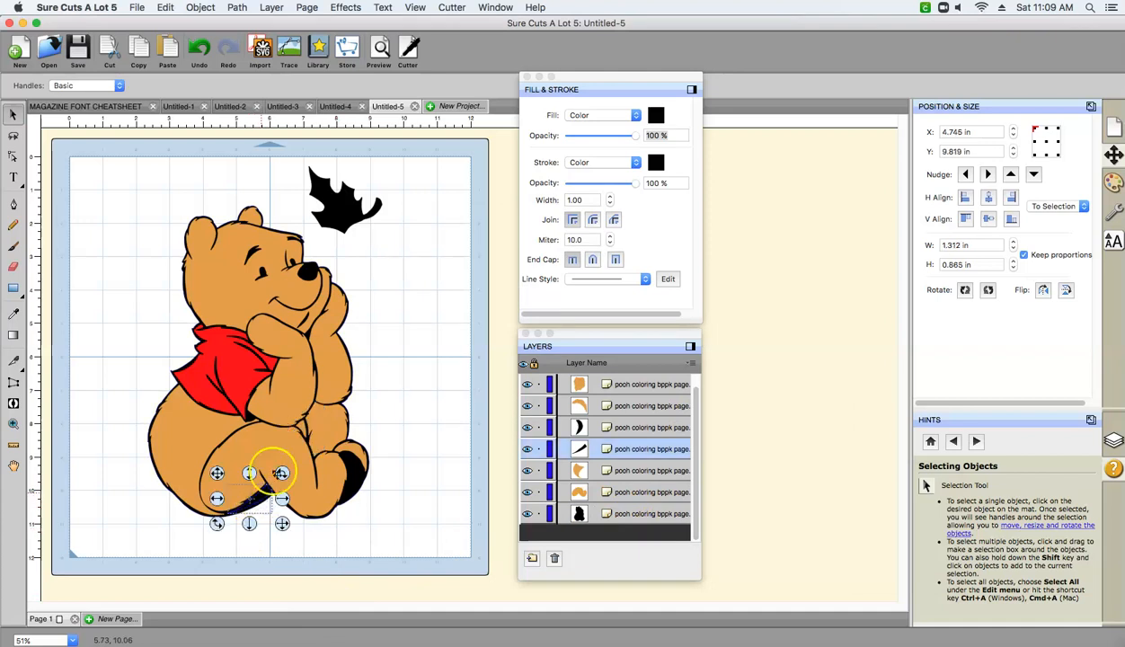
pyautogui.click(254, 497)
pyautogui.click(656, 116)
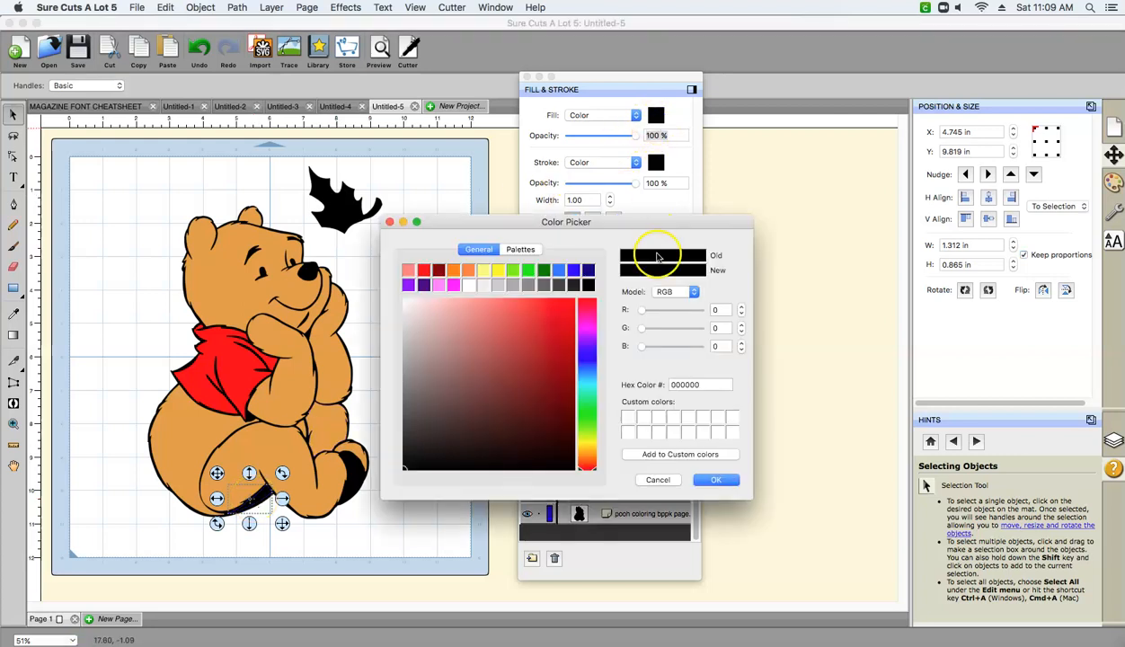
pyautogui.doubleClick(685, 385)
pyautogui.rightClick(685, 385)
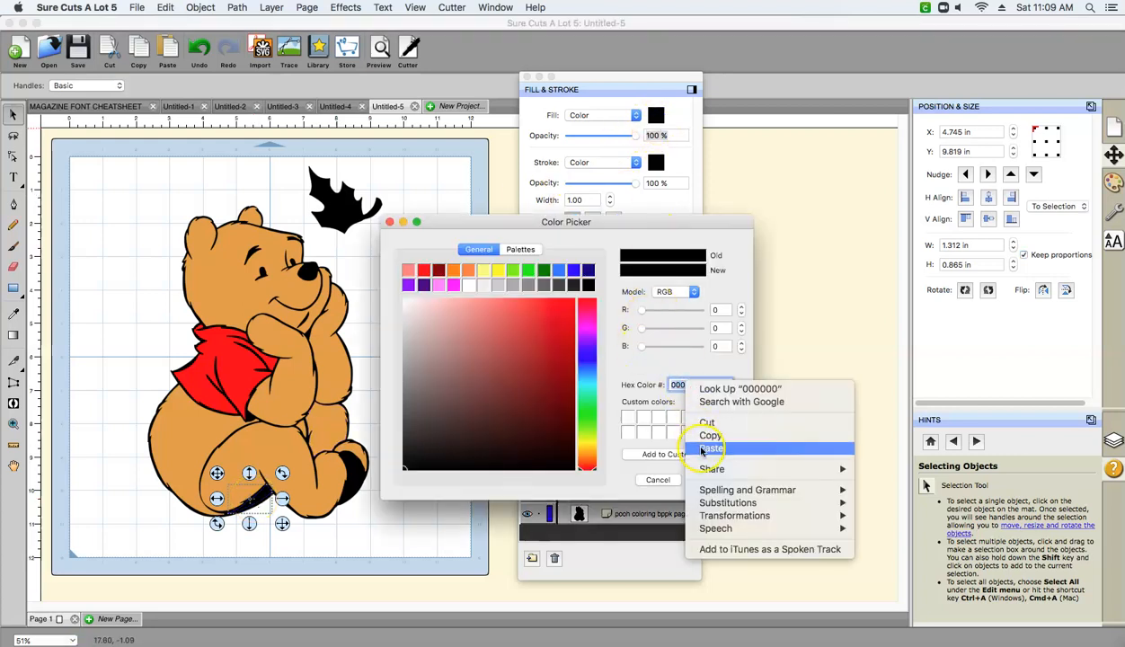
pyautogui.click(698, 434)
pyautogui.click(710, 481)
pyautogui.click(656, 117)
pyautogui.doubleClick(674, 385)
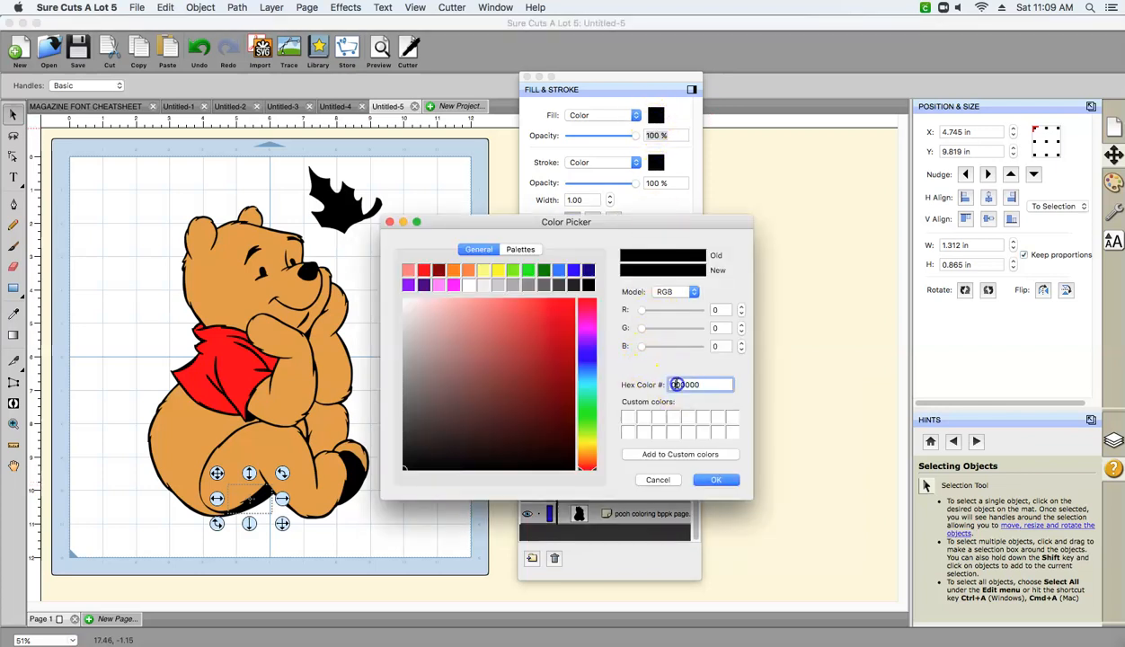
pyautogui.rightClick(676, 384)
pyautogui.click(702, 449)
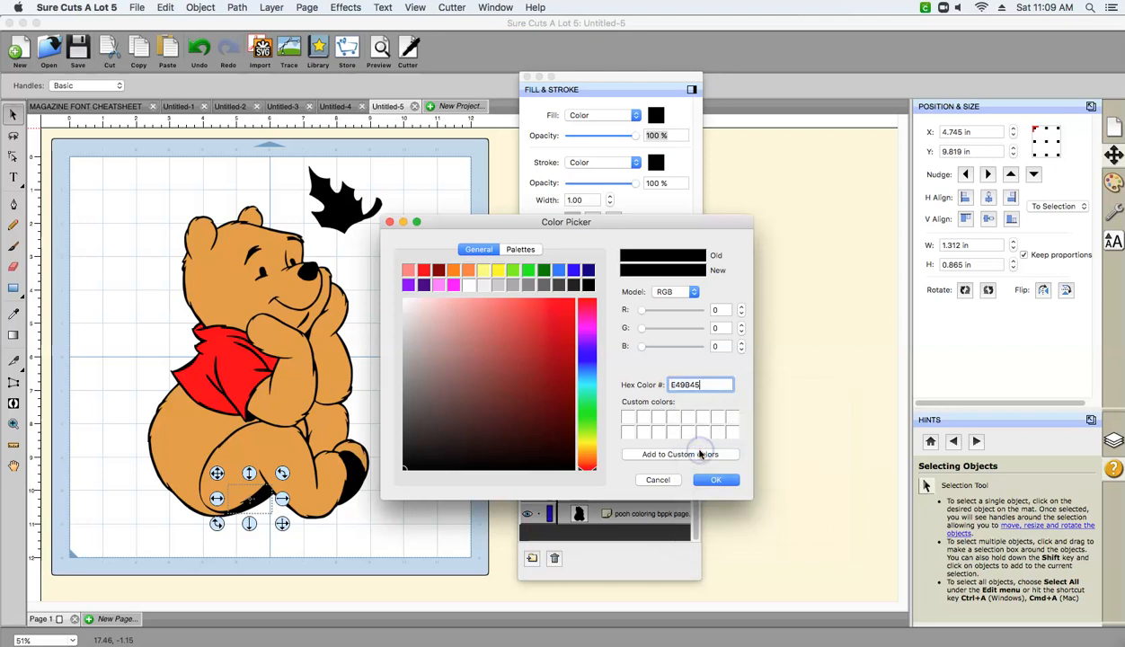
pyautogui.click(710, 480)
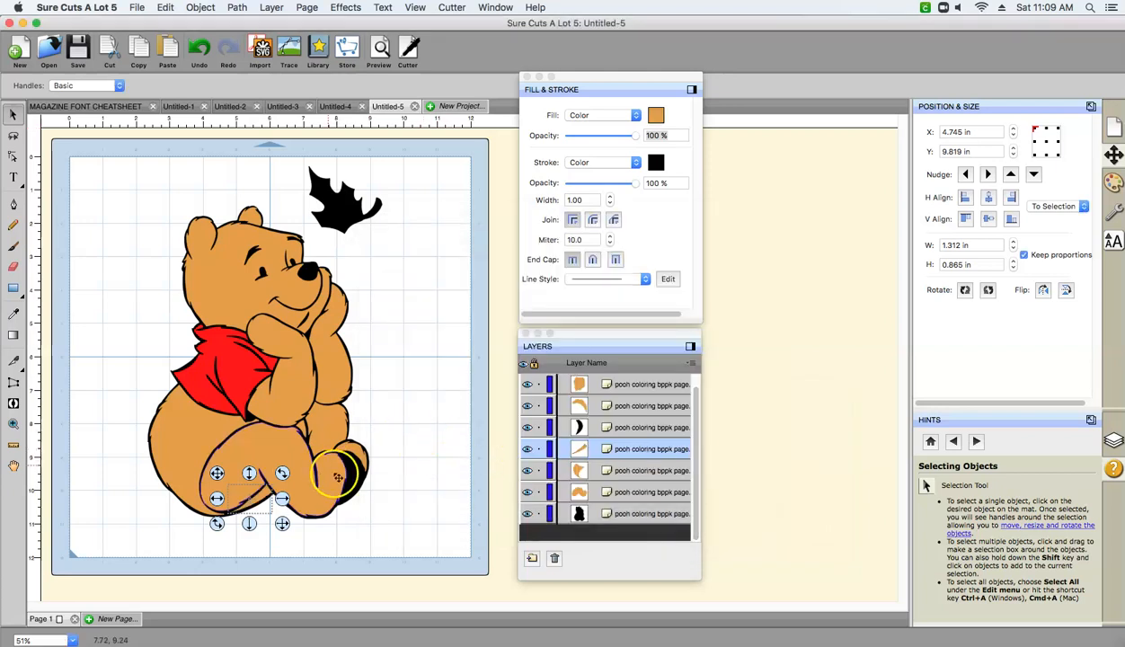
# Step: Fill the curved sole piece of the bear's foot with the preset blue 0000FF
pyautogui.click(355, 474)
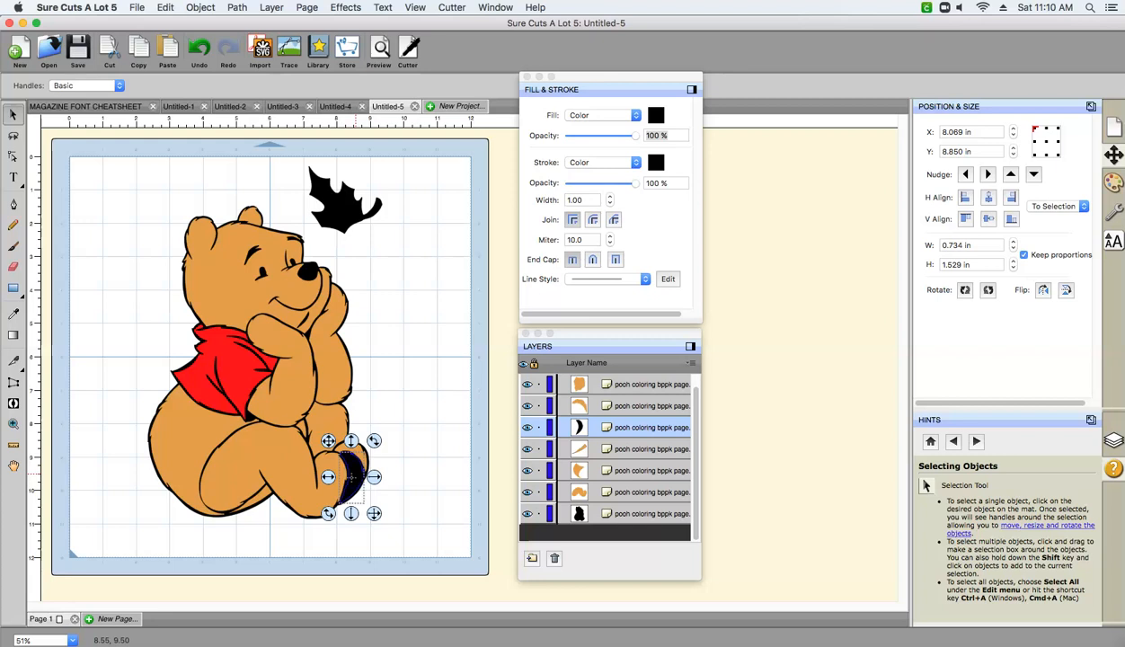
pyautogui.click(351, 477)
pyautogui.click(528, 384)
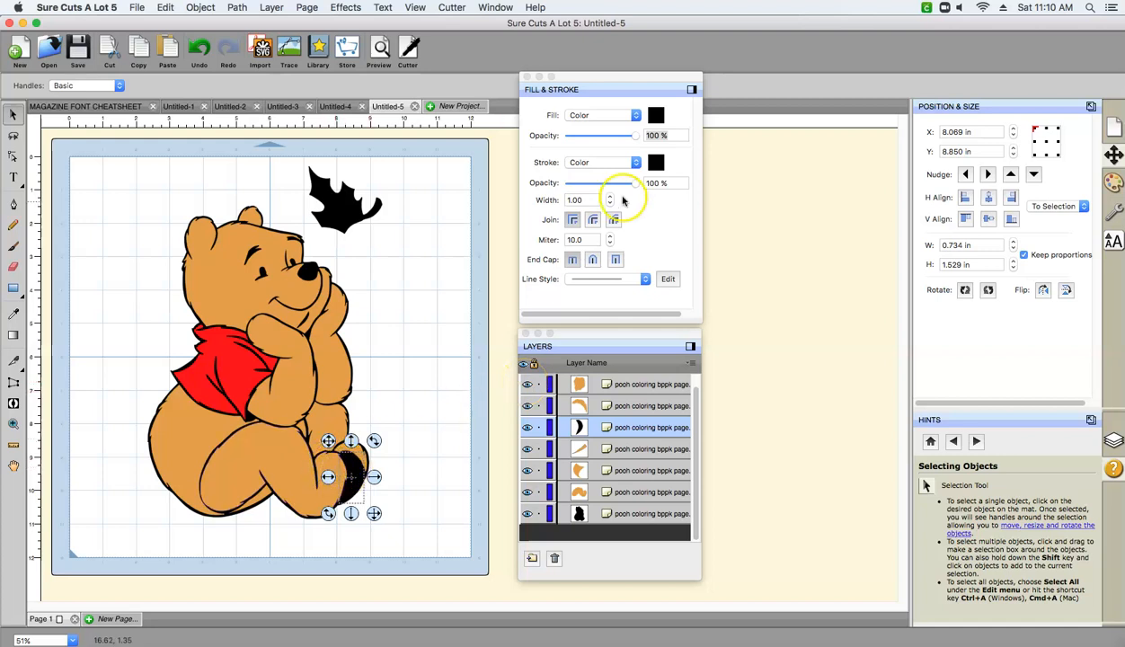
pyautogui.click(657, 115)
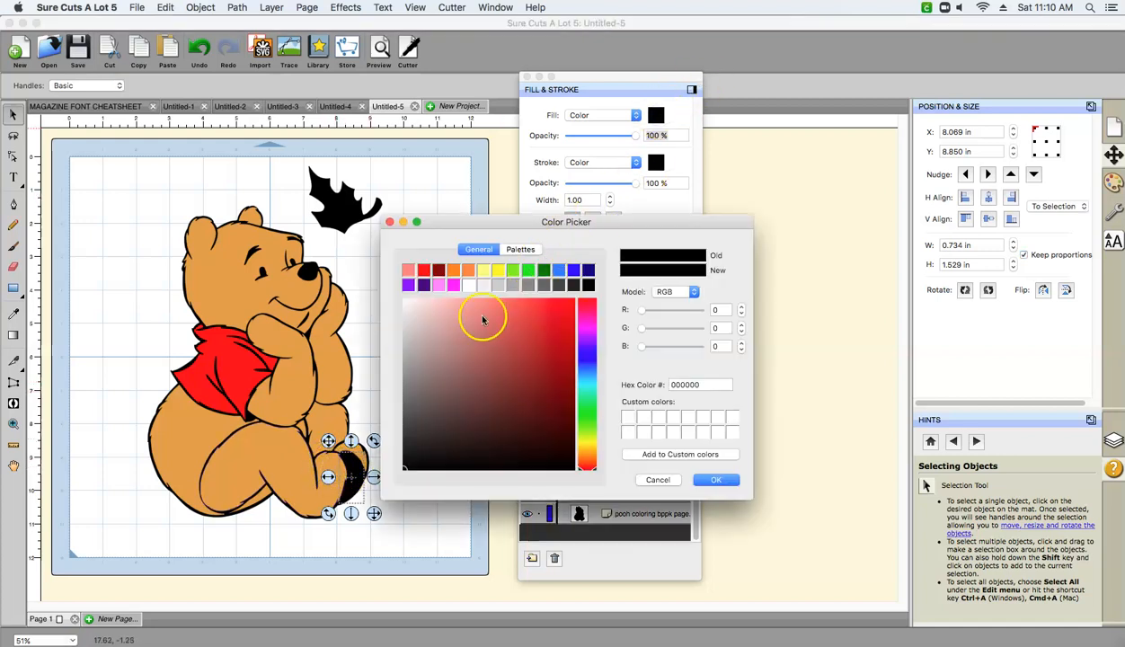
pyautogui.click(561, 274)
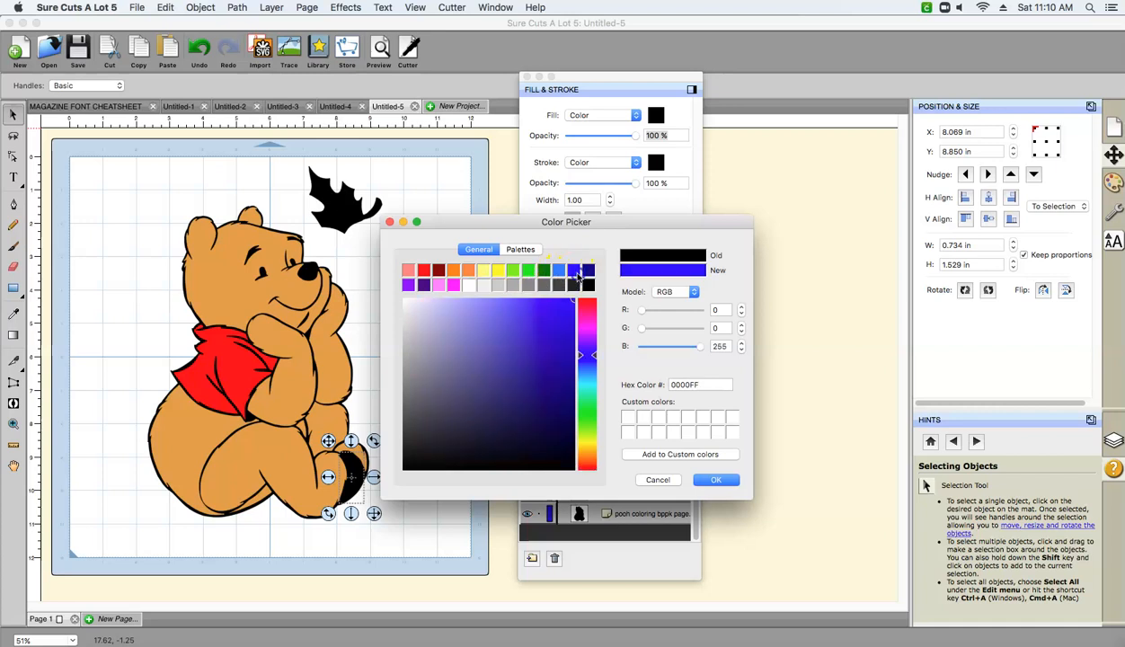
pyautogui.click(719, 479)
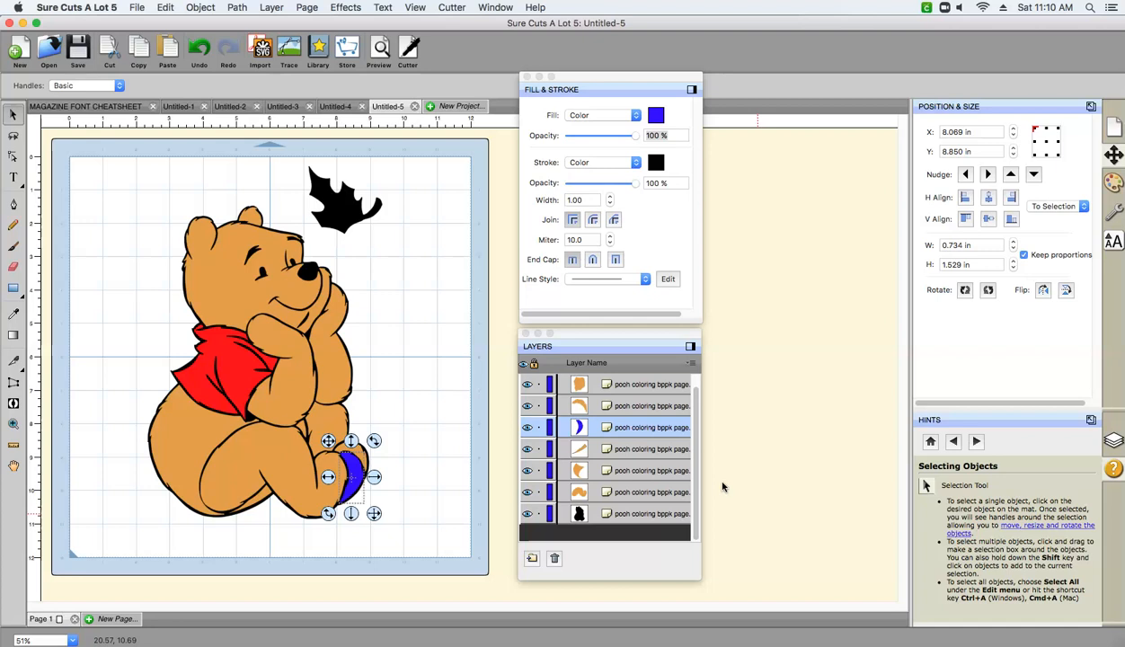
# Step: Set the foot sole piece's fill to black (000000) and deselect it
pyautogui.click(655, 116)
pyautogui.click(591, 283)
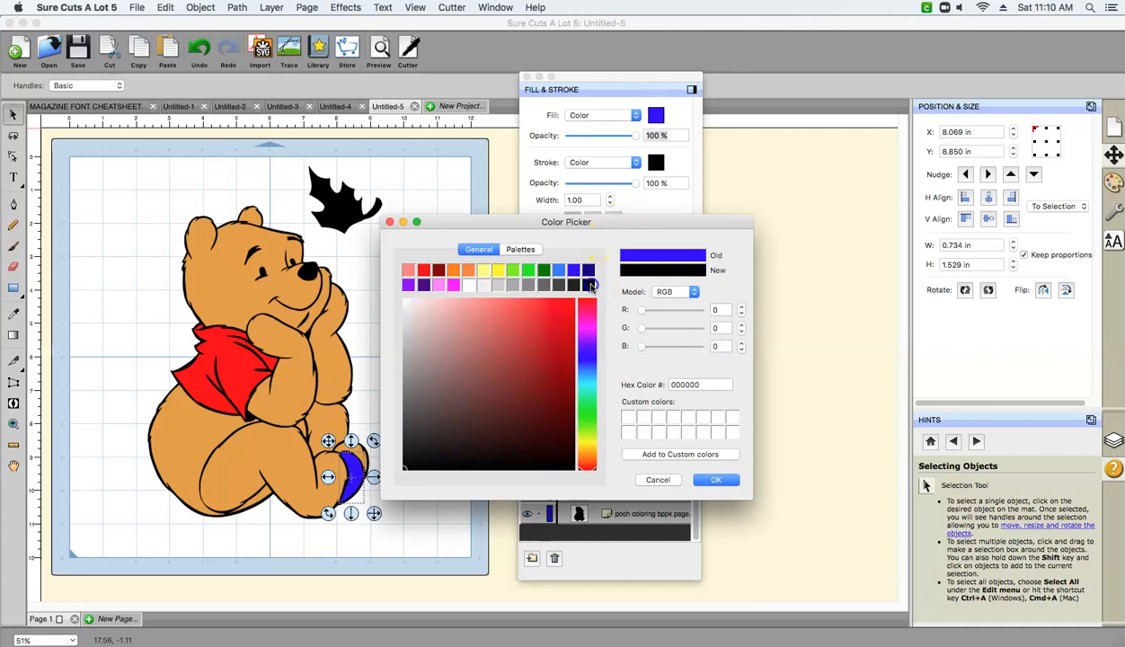
pyautogui.click(716, 479)
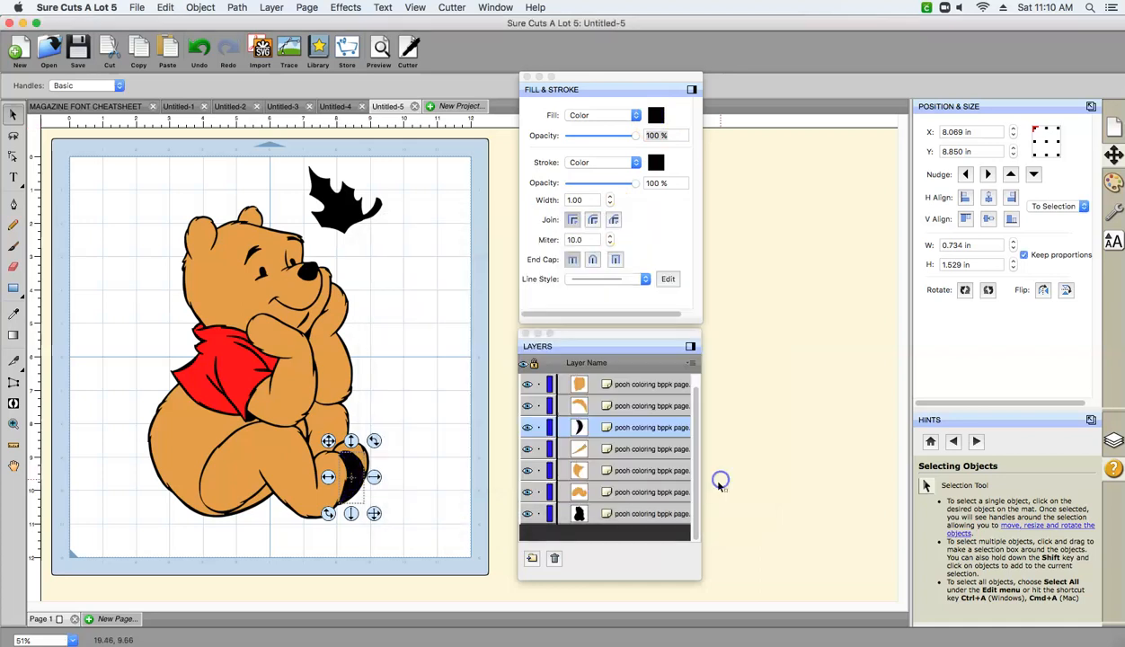
pyautogui.click(447, 397)
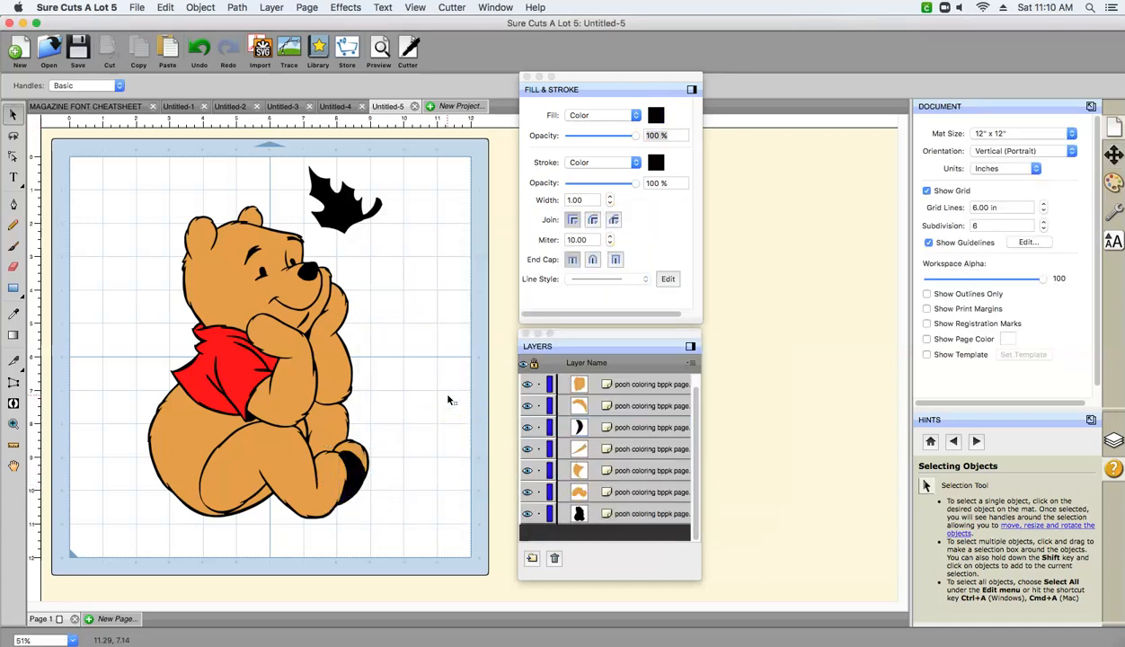
# Step: Fill the maple leaf piece above the bear's head with orange E4580C and deselect it
pyautogui.click(333, 216)
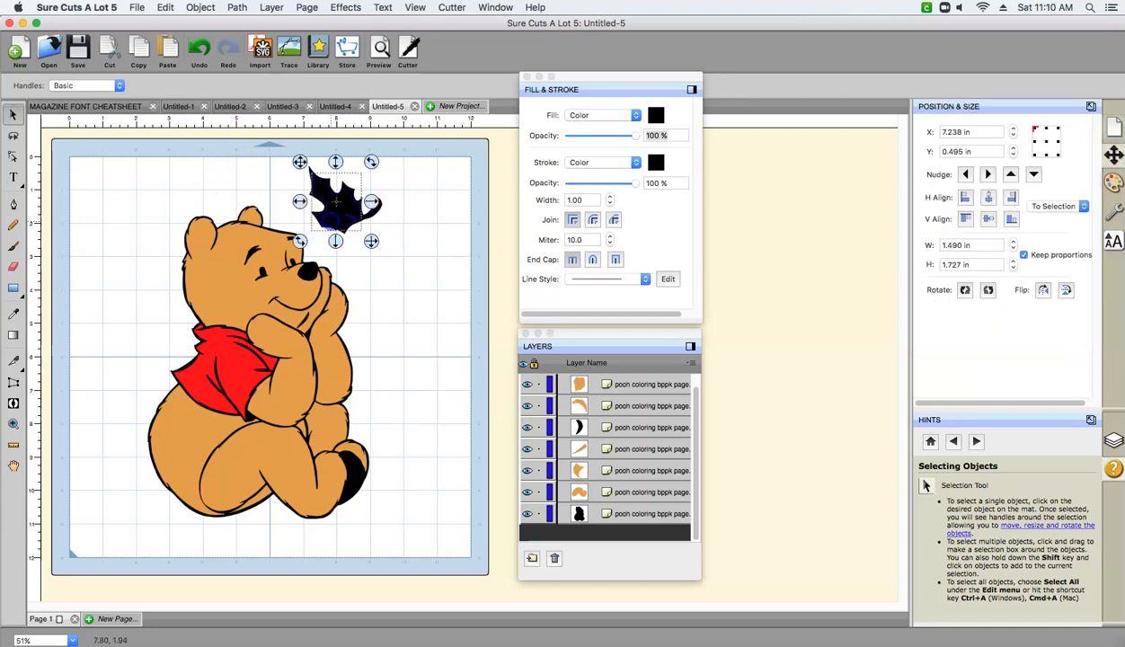
pyautogui.click(656, 117)
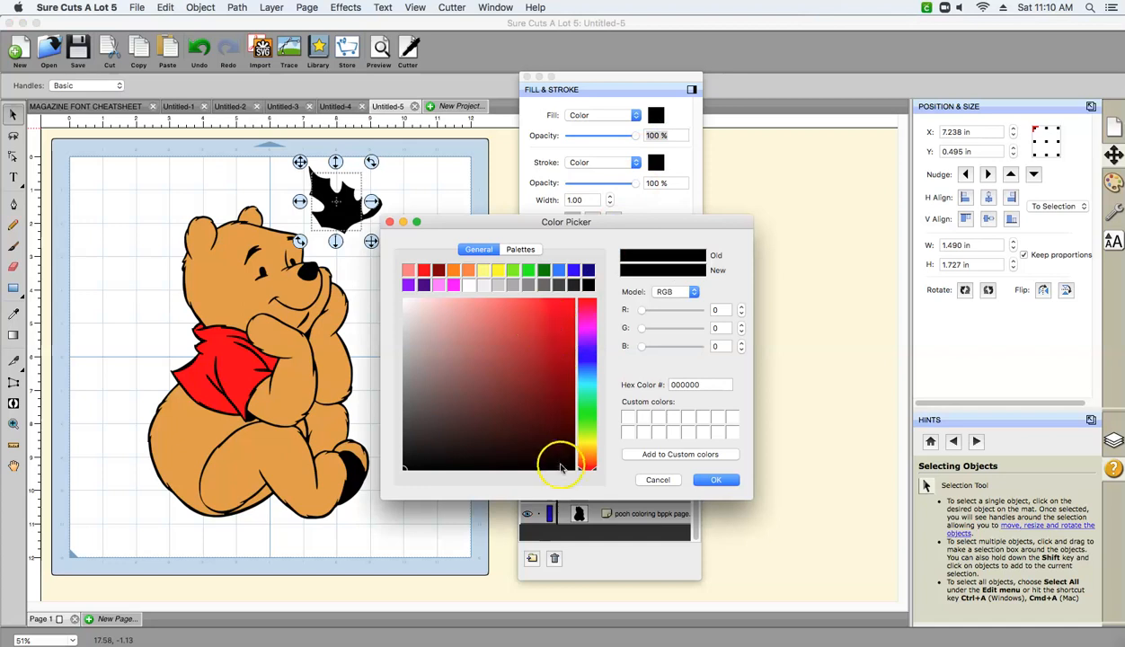
pyautogui.moveTo(580, 469); pyautogui.dragTo(582, 456)
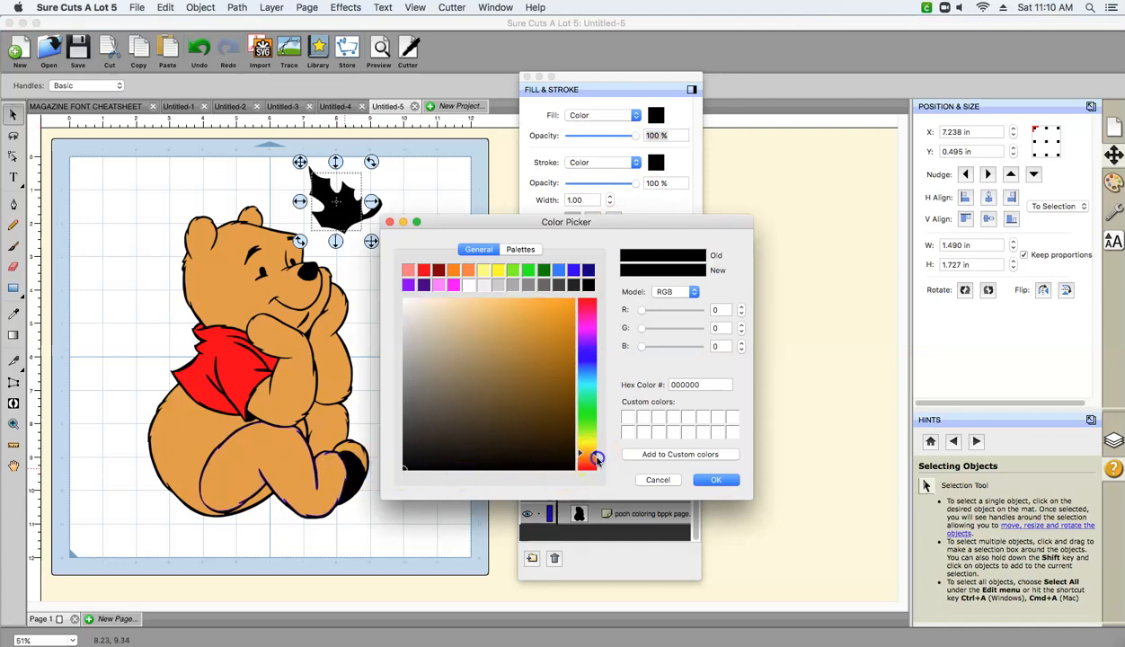
pyautogui.moveTo(596, 459); pyautogui.dragTo(585, 457)
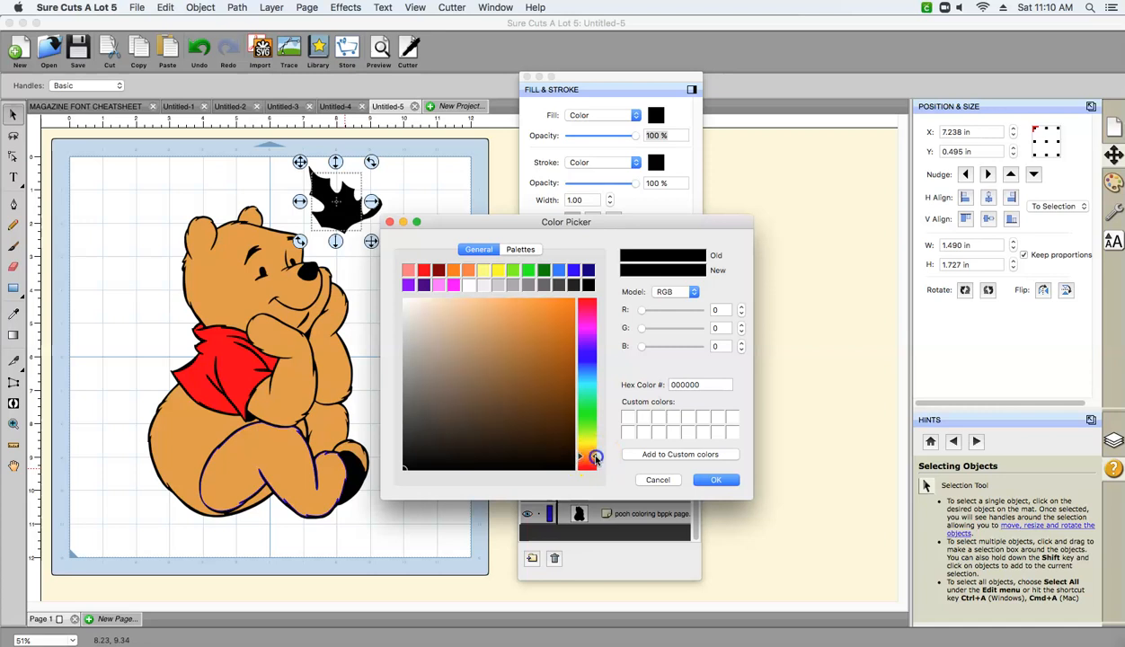
pyautogui.moveTo(406, 463); pyautogui.dragTo(557, 351)
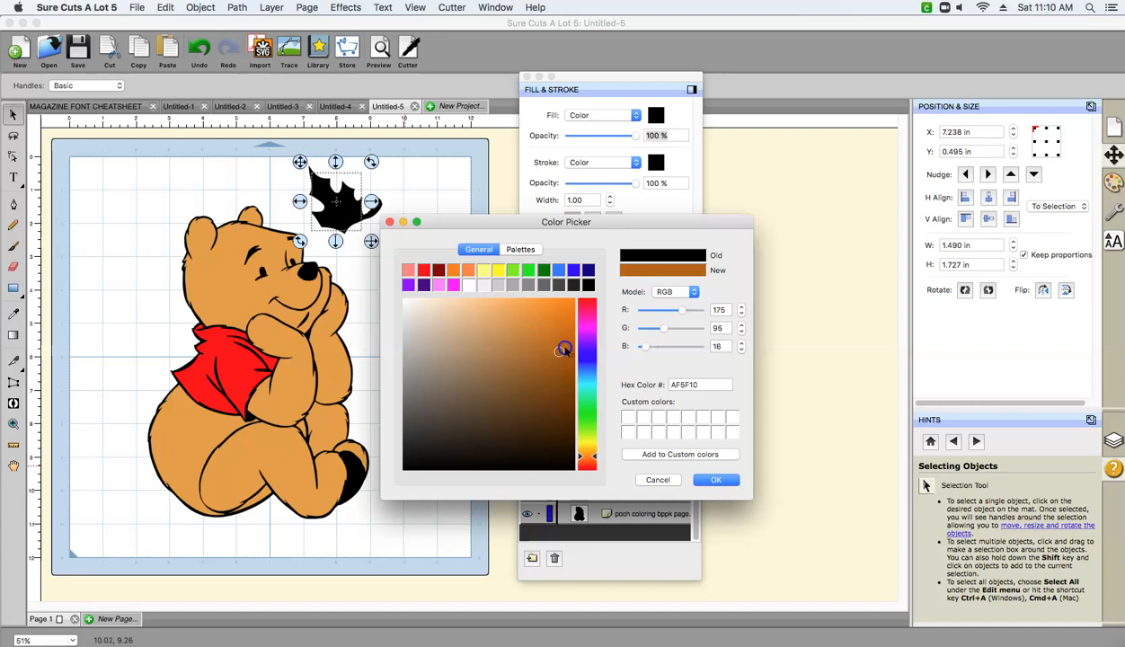
pyautogui.moveTo(588, 456); pyautogui.dragTo(595, 462)
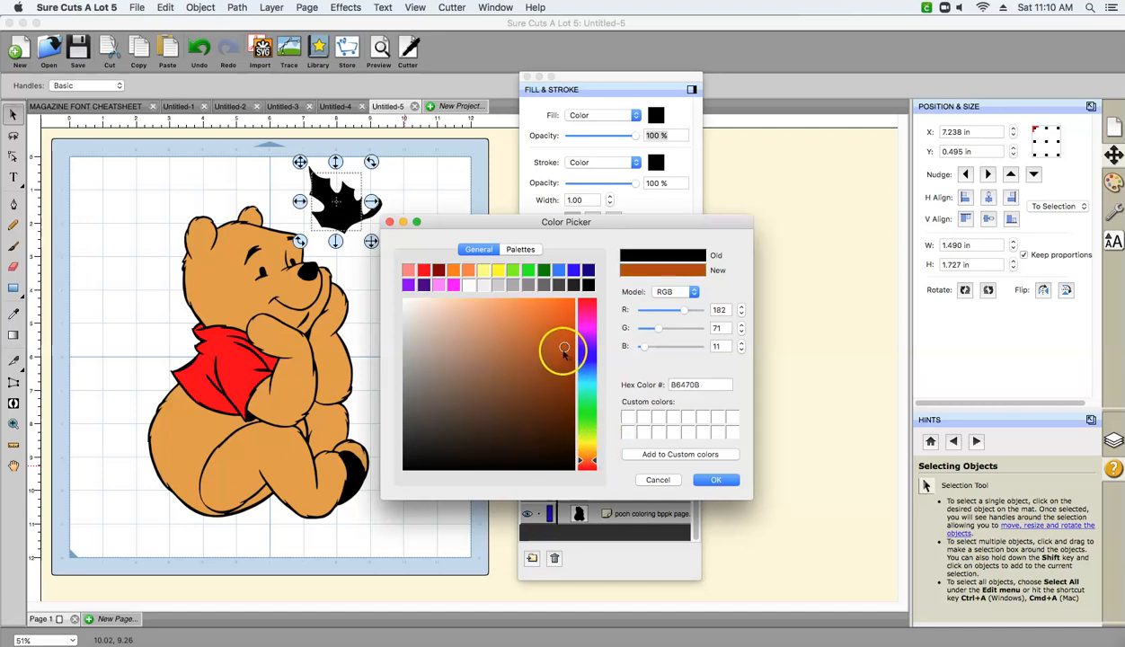
pyautogui.moveTo(565, 351); pyautogui.dragTo(566, 317)
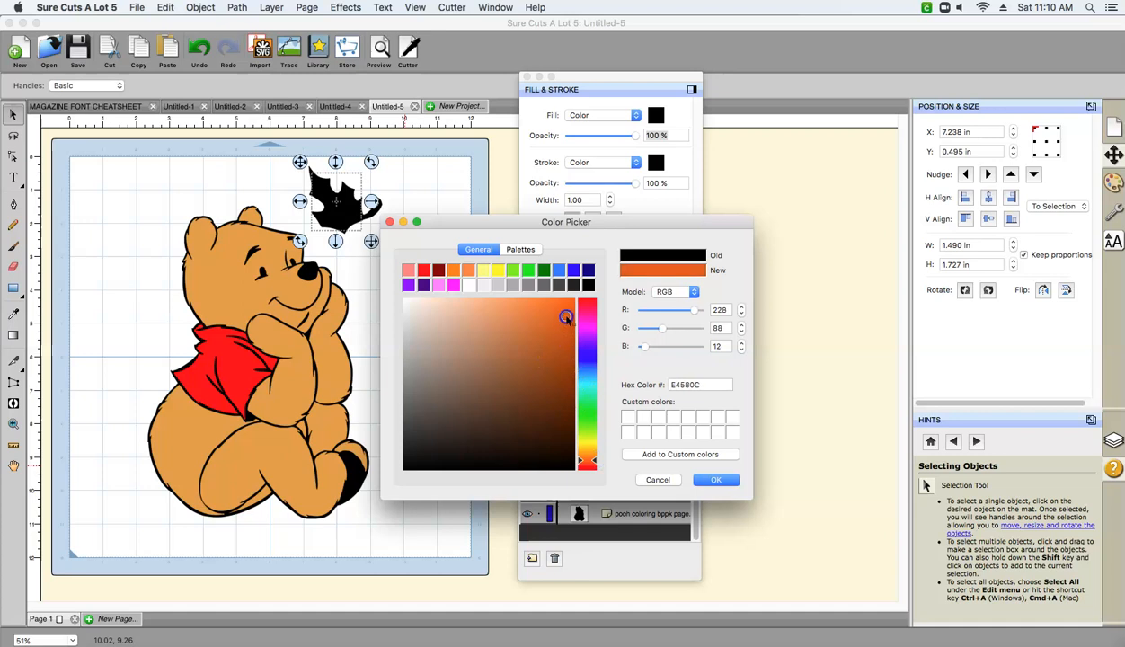
pyautogui.click(716, 480)
pyautogui.click(438, 328)
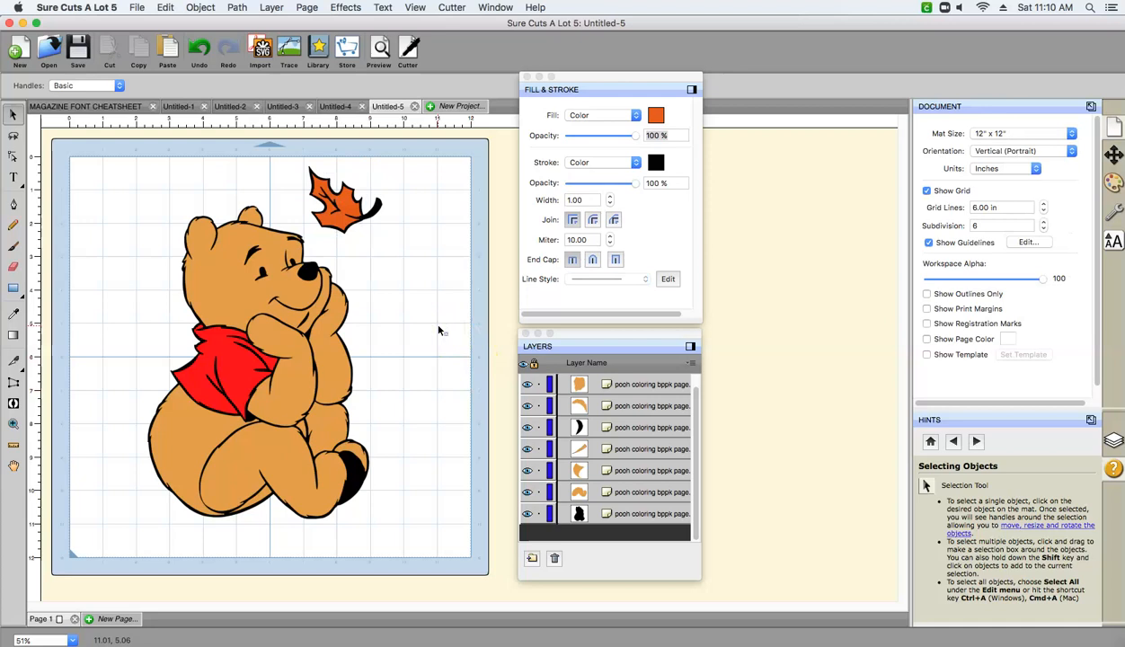
pyautogui.click(429, 332)
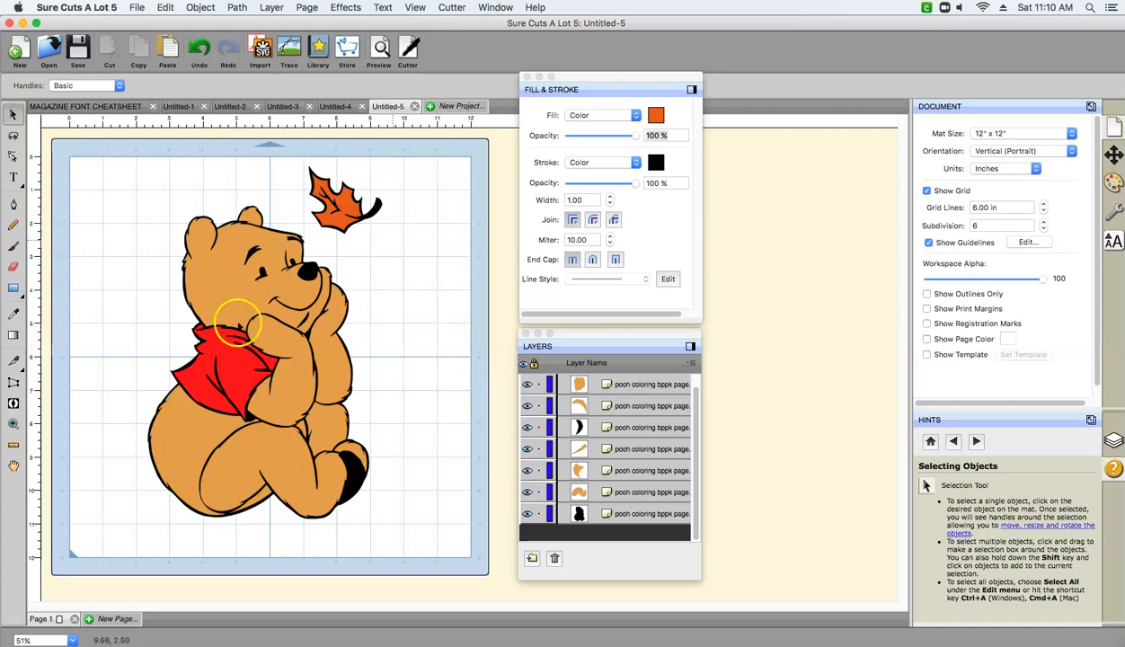
pyautogui.click(582, 406)
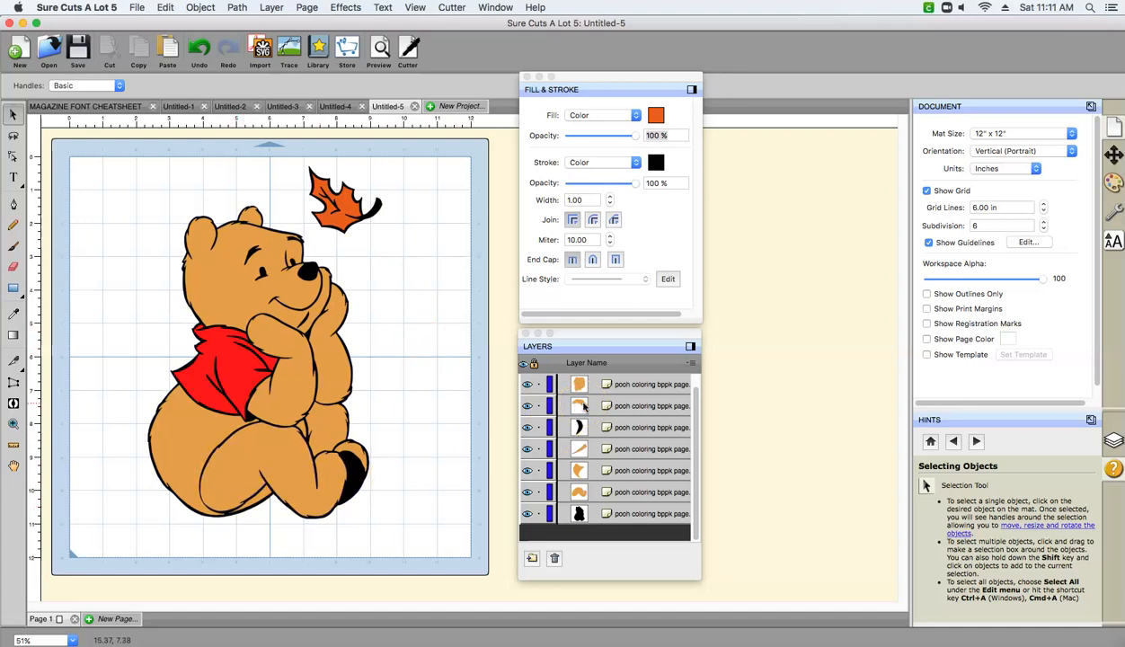
pyautogui.moveTo(582, 406); pyautogui.dragTo(624, 389)
pyautogui.click(625, 388)
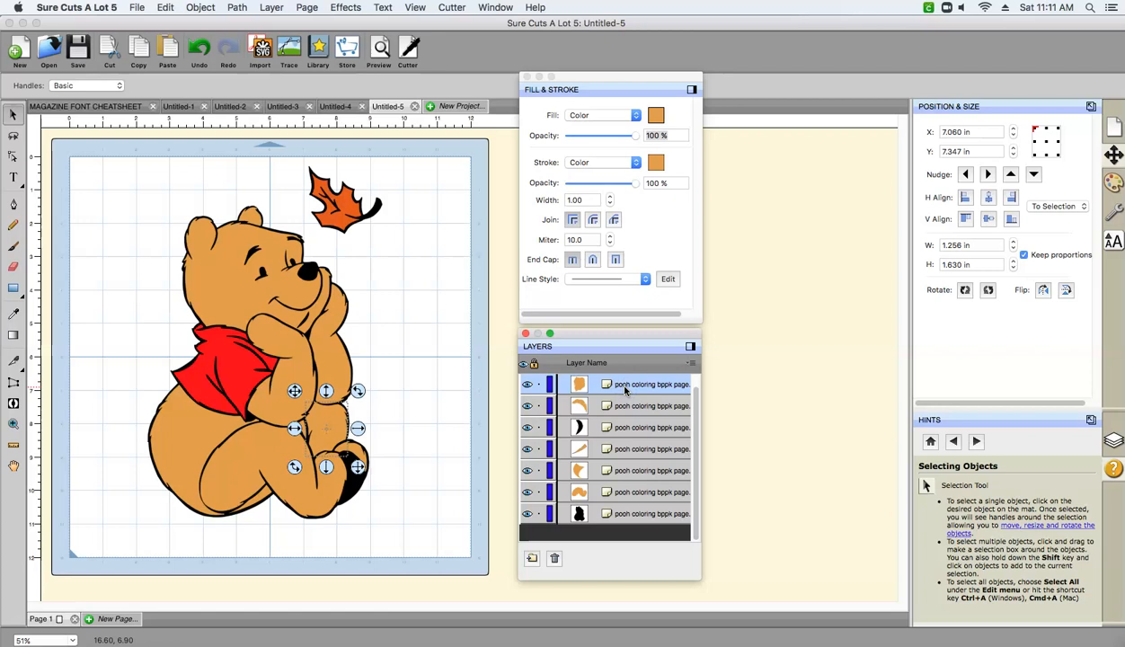
pyautogui.moveTo(601, 449); pyautogui.dragTo(589, 485)
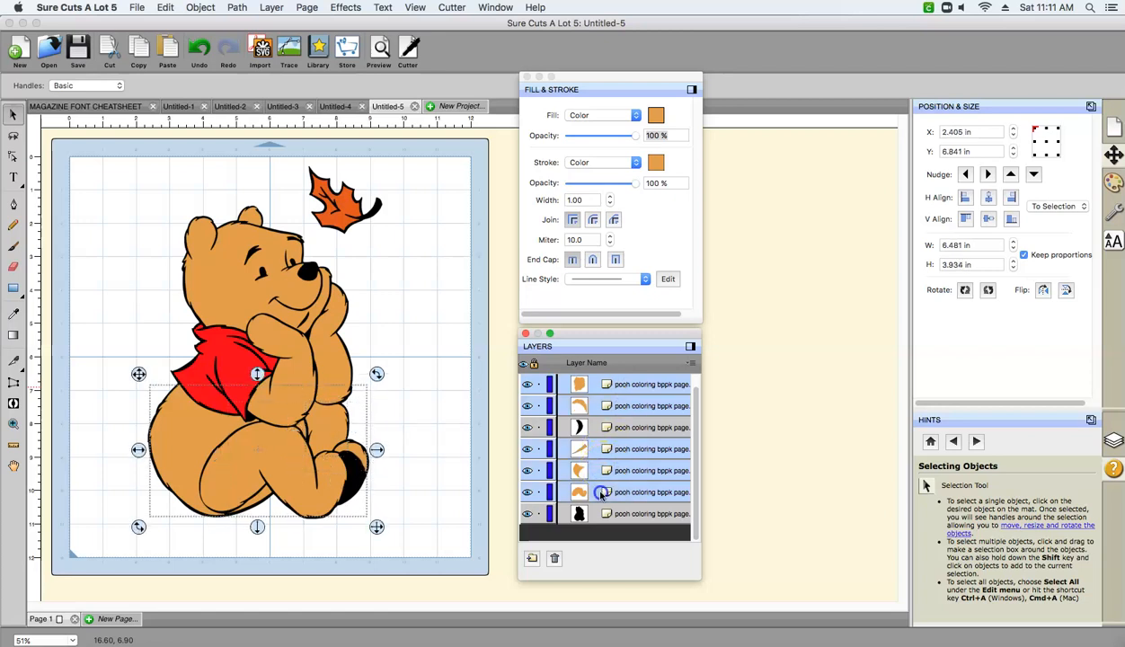
pyautogui.moveTo(695, 413); pyautogui.dragTo(696, 407)
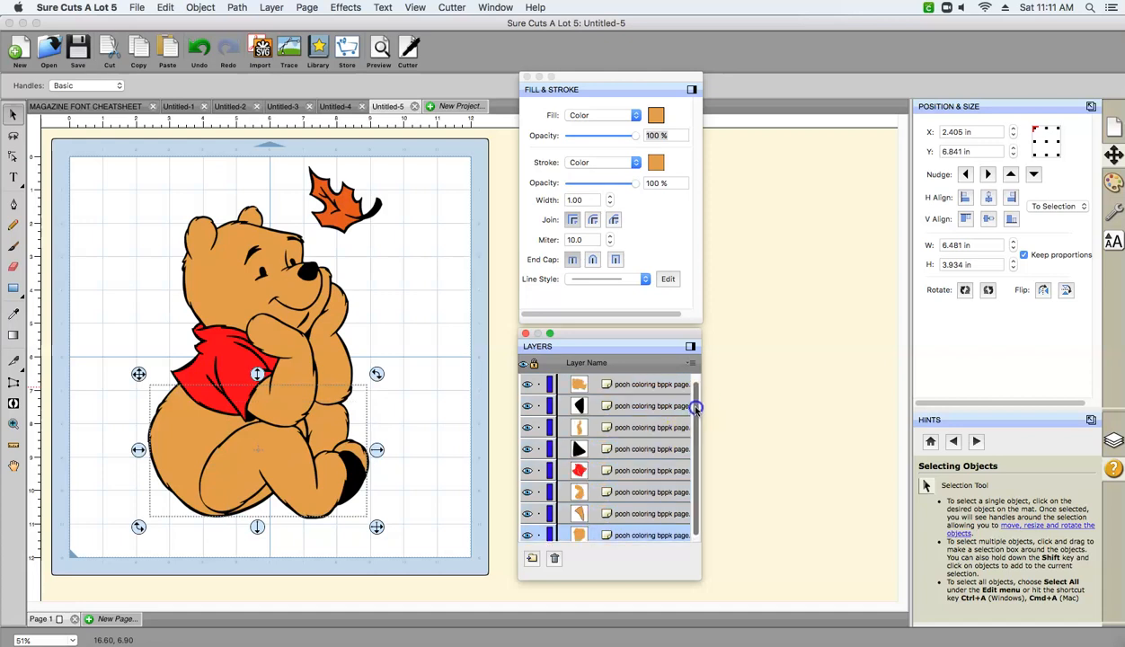
# Step: Set the stroke of the small orange wedge layer between the bear's elbow and legs to the copied color E49B45
pyautogui.click(607, 514)
pyautogui.click(657, 163)
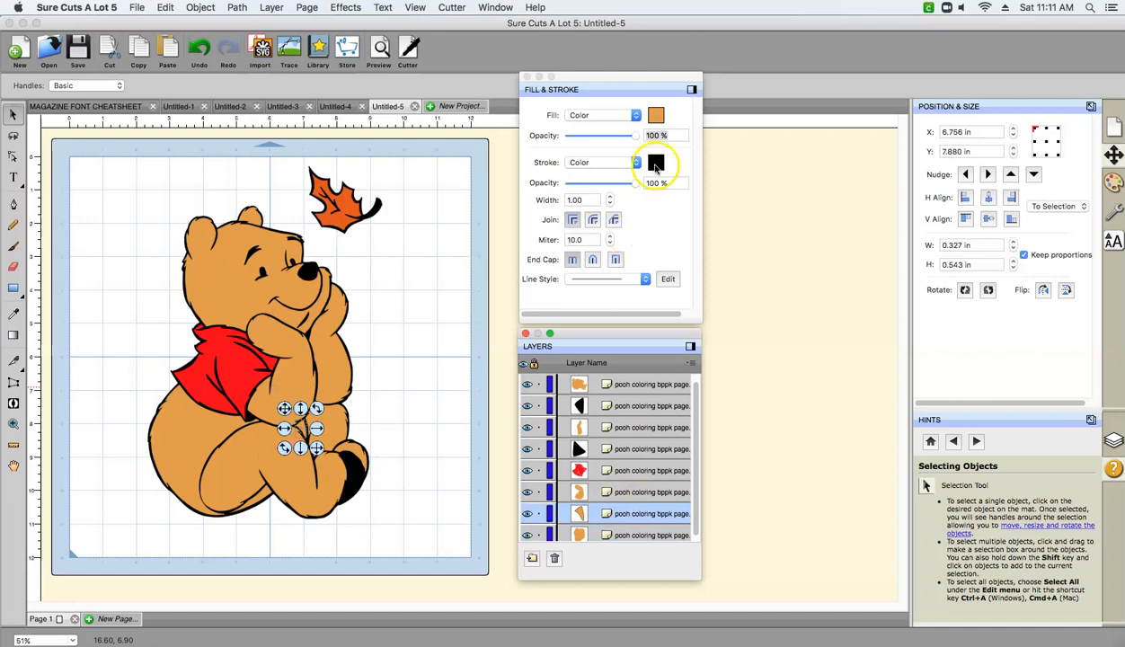
pyautogui.doubleClick(683, 385)
pyautogui.rightClick(686, 385)
pyautogui.click(709, 446)
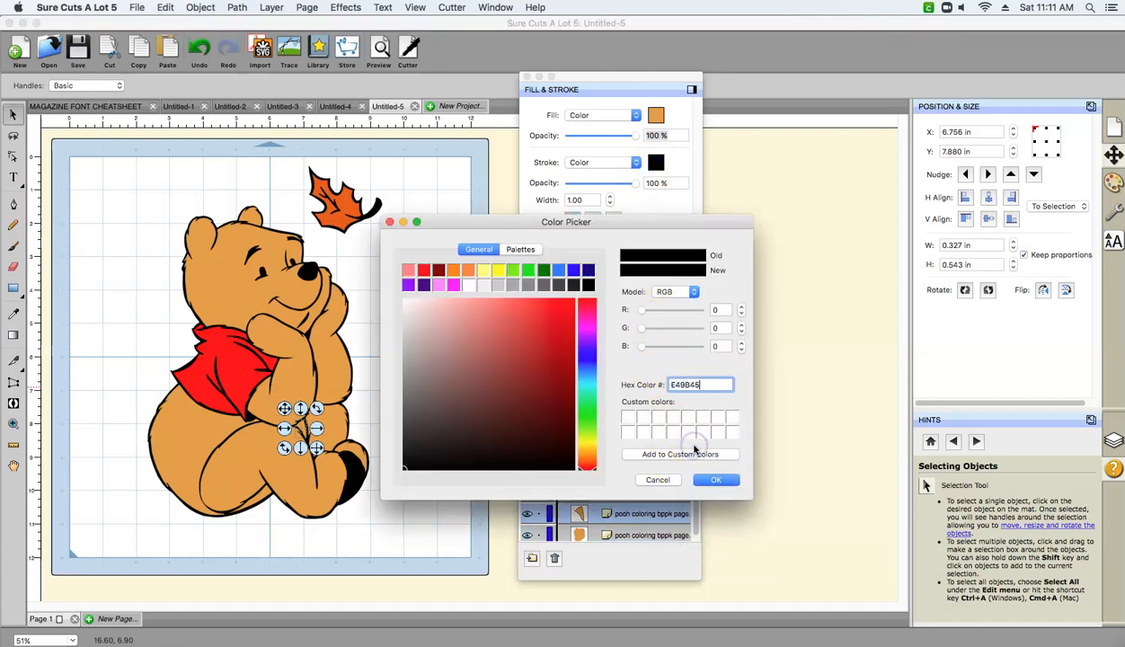
pyautogui.press('Return')
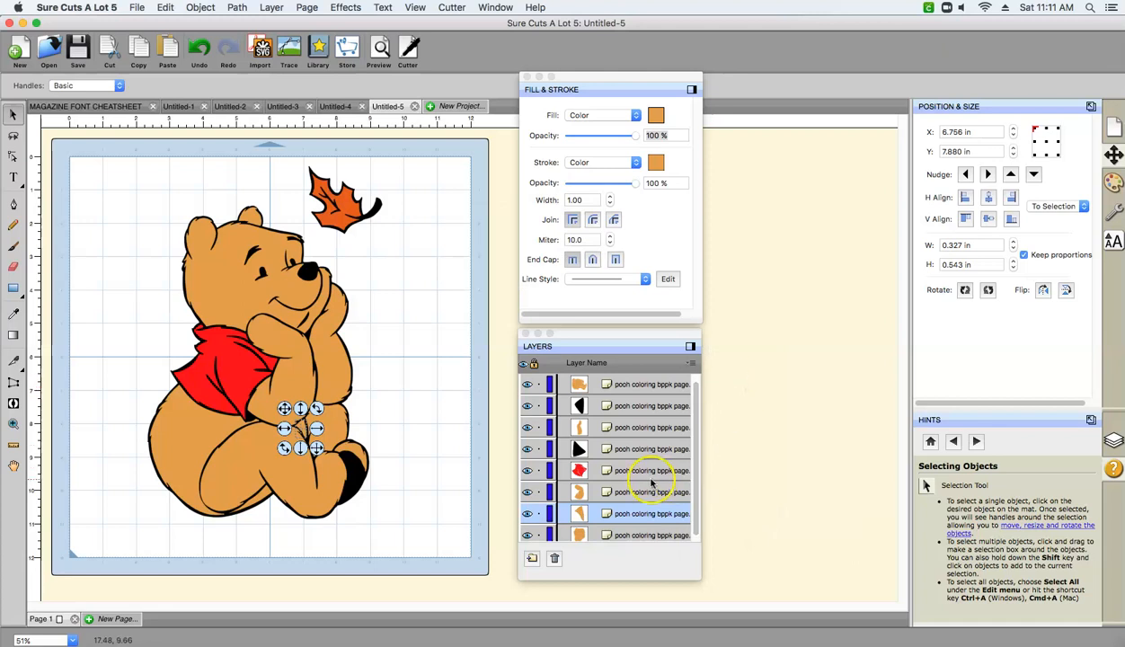
# Step: Check the strokes of other orange layers, and move and enlarge the Layers panel to show more of the layer list
pyautogui.click(626, 491)
pyautogui.click(632, 381)
pyautogui.moveTo(694, 406)
pyautogui.mouseDown()
pyautogui.moveTo(695, 396)
pyautogui.moveTo(696, 405)
pyautogui.mouseUp()
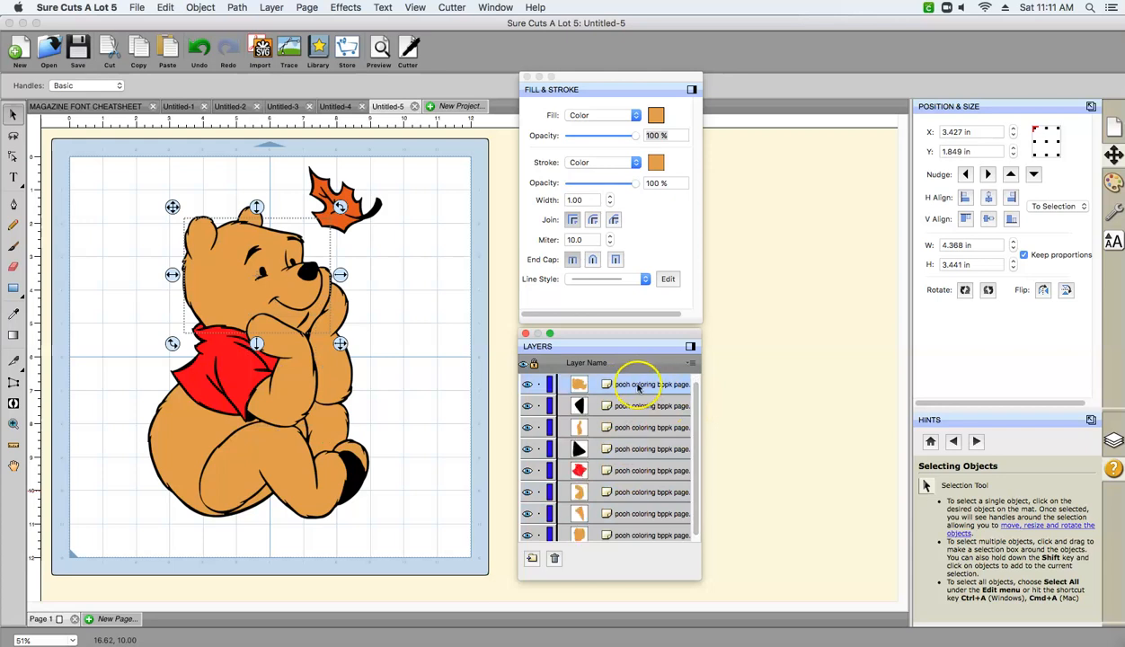
pyautogui.click(631, 336)
pyautogui.moveTo(632, 336)
pyautogui.mouseDown()
pyautogui.moveTo(926, 30)
pyautogui.moveTo(828, 74)
pyautogui.moveTo(777, 65)
pyautogui.mouseUp()
pyautogui.moveTo(798, 315); pyautogui.dragTo(799, 618)
pyautogui.moveTo(771, 79); pyautogui.dragTo(795, 41)
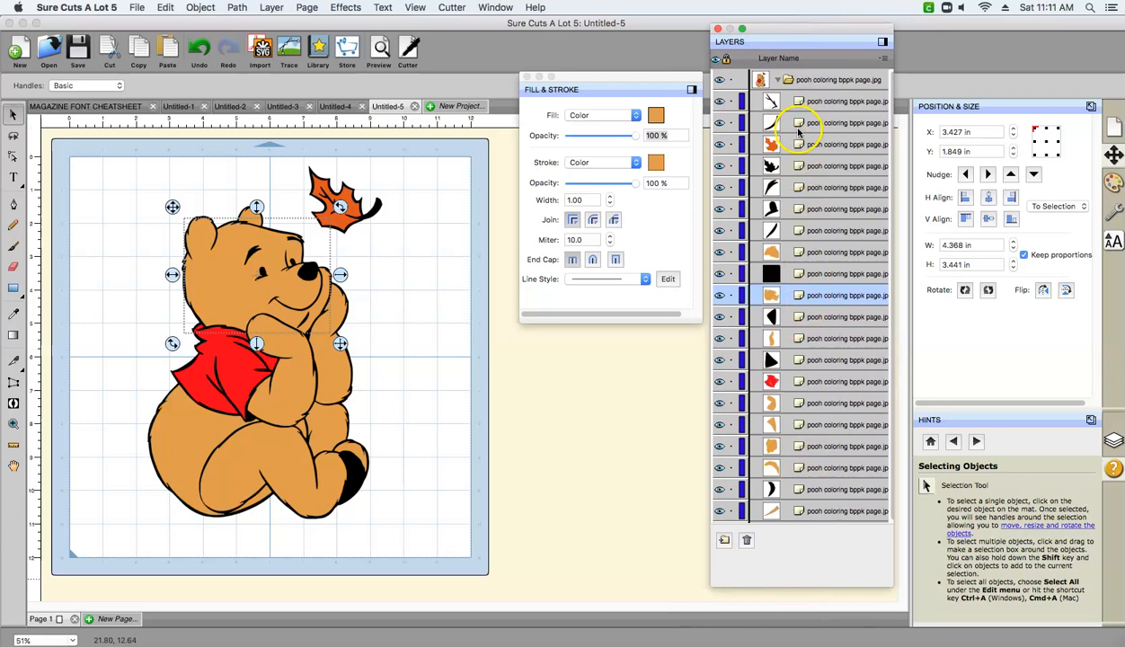
# Step: Select all the light-orange bear layers, from the ear down to the large body piece, and merge them into one
pyautogui.click(790, 255)
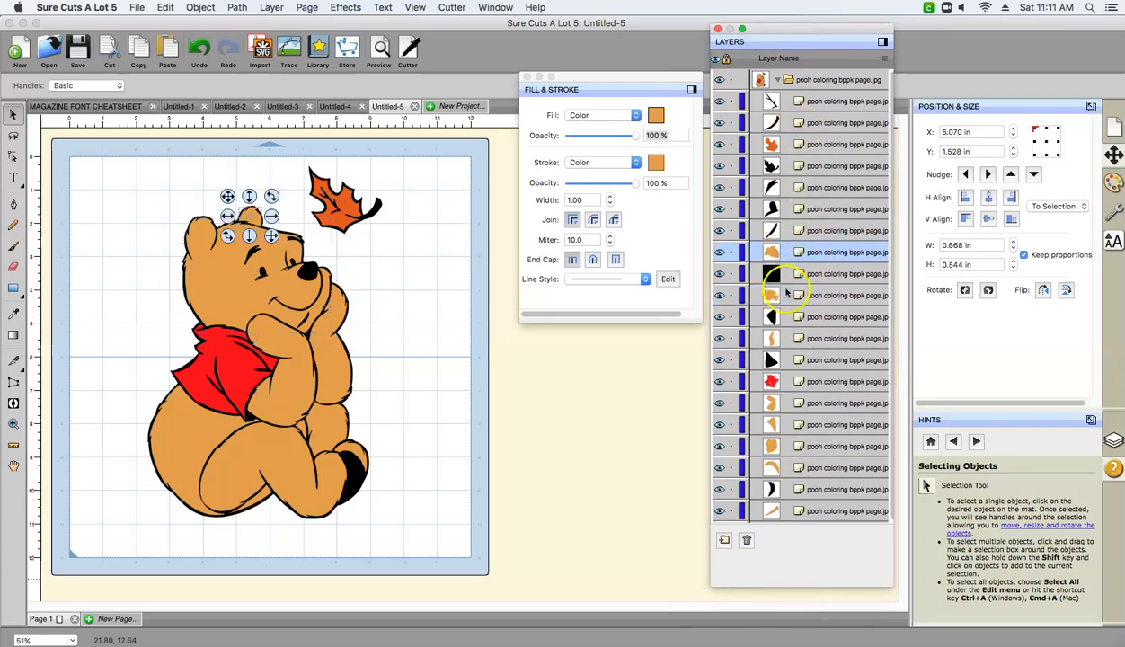
pyautogui.keyDown('super'); pyautogui.click(776, 294); pyautogui.keyUp('super')
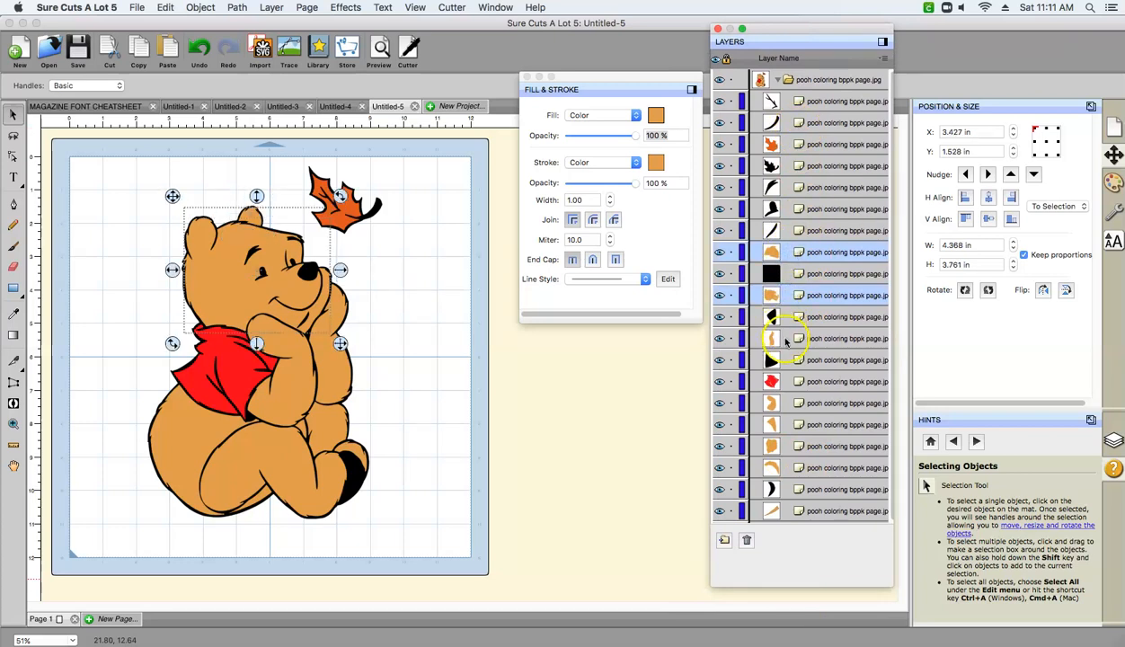
pyautogui.keyDown('super'); pyautogui.click(778, 338); pyautogui.keyUp('super')
pyautogui.keyDown('super'); pyautogui.click(782, 402); pyautogui.keyUp('super')
pyautogui.keyDown('super'); pyautogui.click(779, 425); pyautogui.keyUp('super')
pyautogui.keyDown('super'); pyautogui.click(778, 446); pyautogui.keyUp('super')
pyautogui.keyDown('super'); pyautogui.click(779, 467); pyautogui.keyUp('super')
pyautogui.keyDown('super'); pyautogui.click(793, 519); pyautogui.keyUp('super')
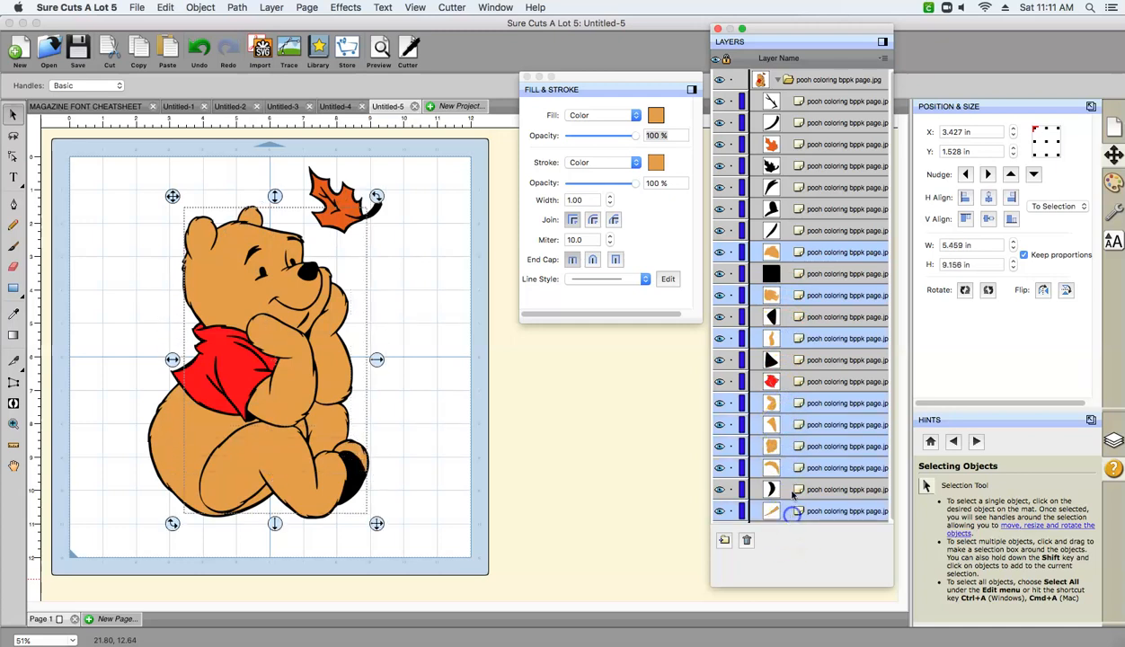
pyautogui.scroll(-1, 787, 458)
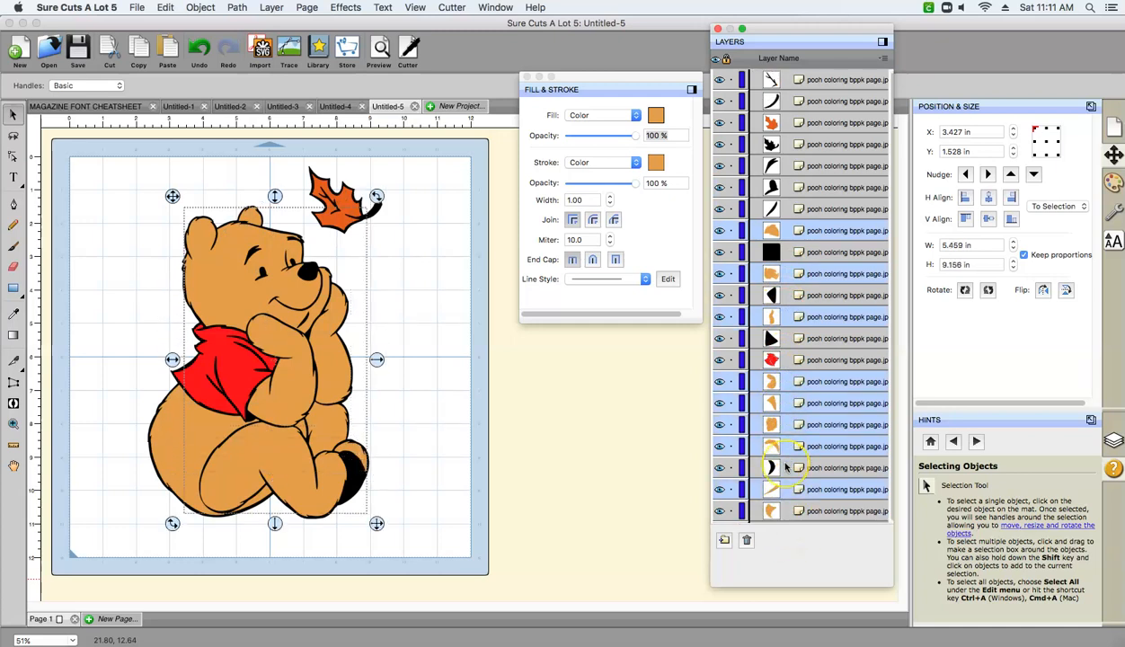
pyautogui.scroll(1, 785, 468)
pyautogui.scroll(-2, 784, 468)
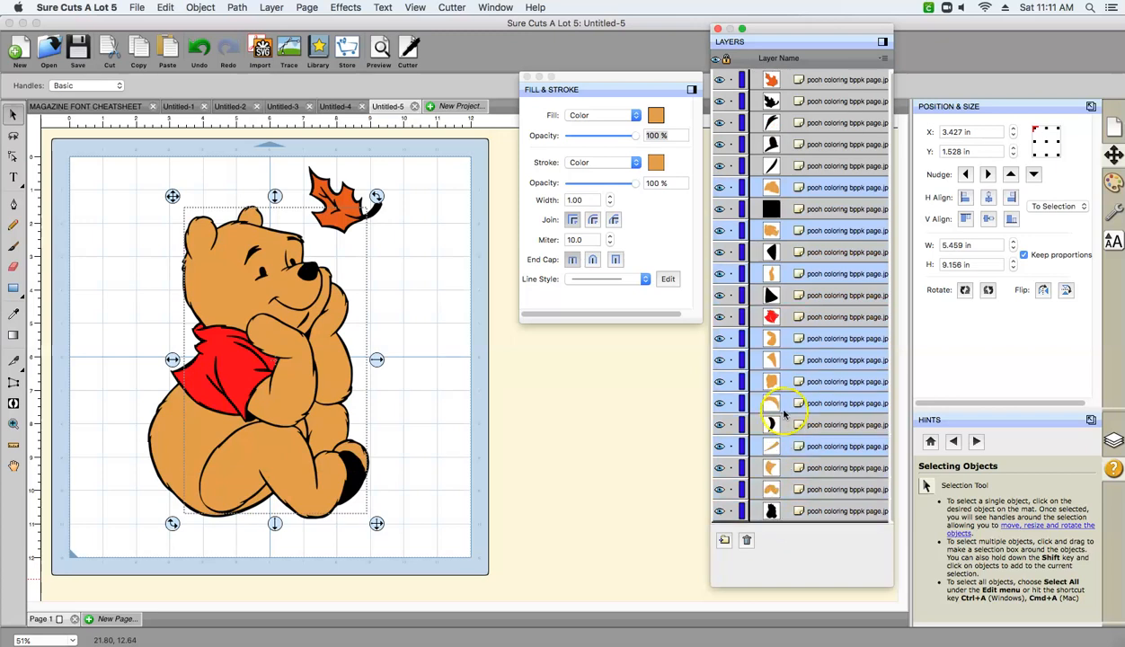
pyautogui.keyDown('shift'); pyautogui.click(788, 468); pyautogui.keyUp('shift')
pyautogui.keyDown('shift'); pyautogui.click(794, 490); pyautogui.keyUp('shift')
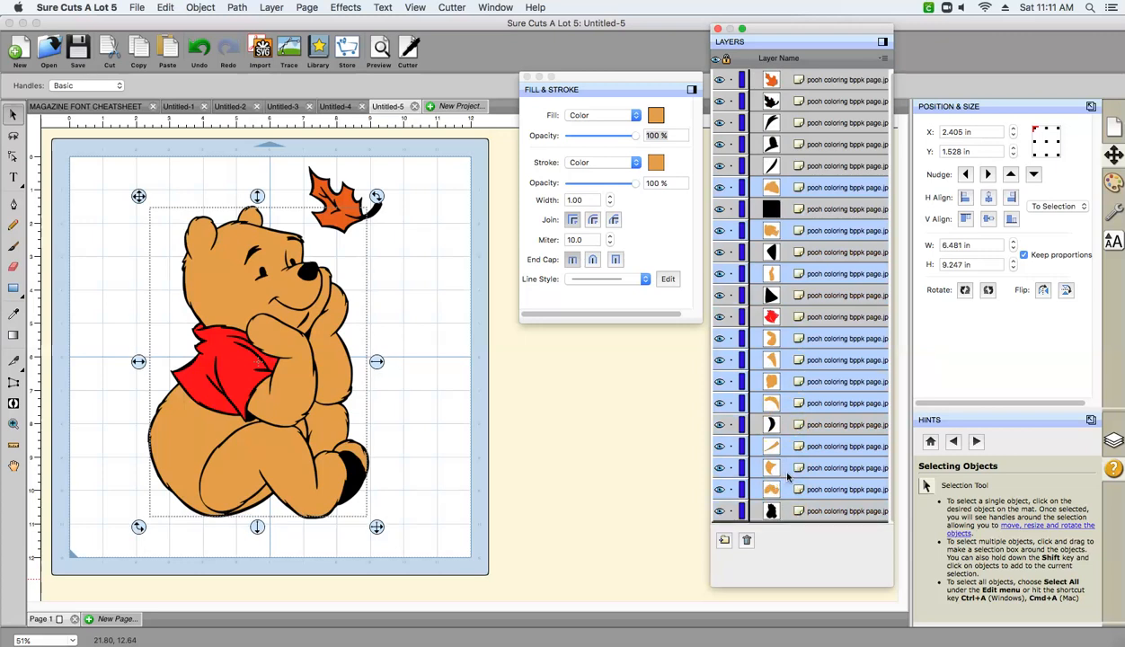
pyautogui.click(205, 8)
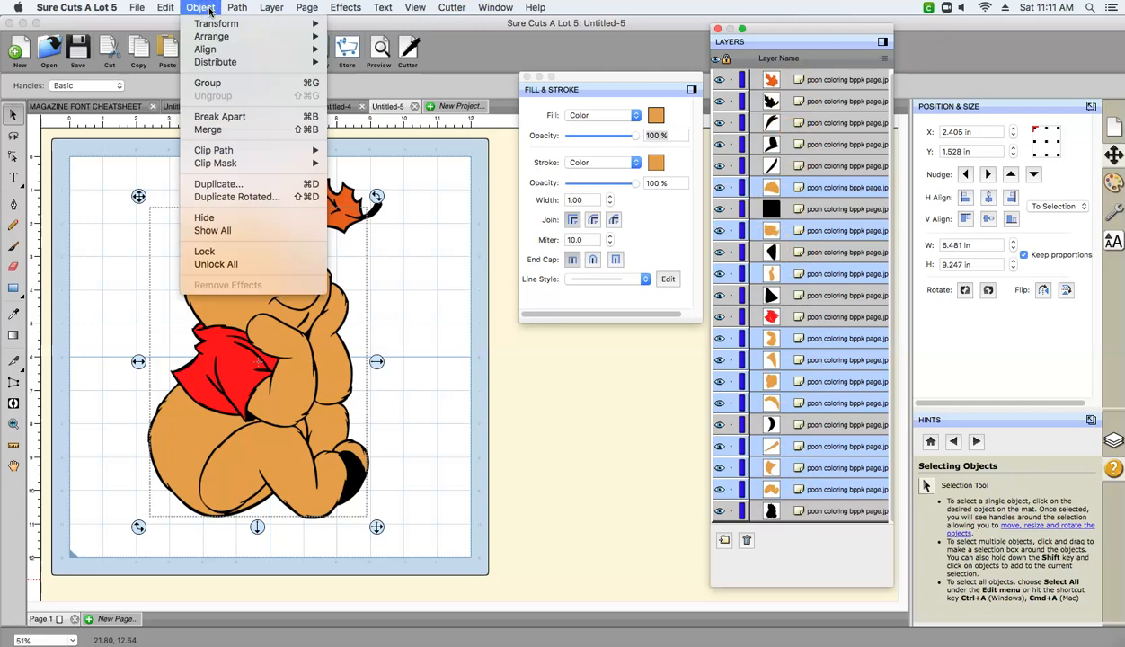
pyautogui.click(205, 130)
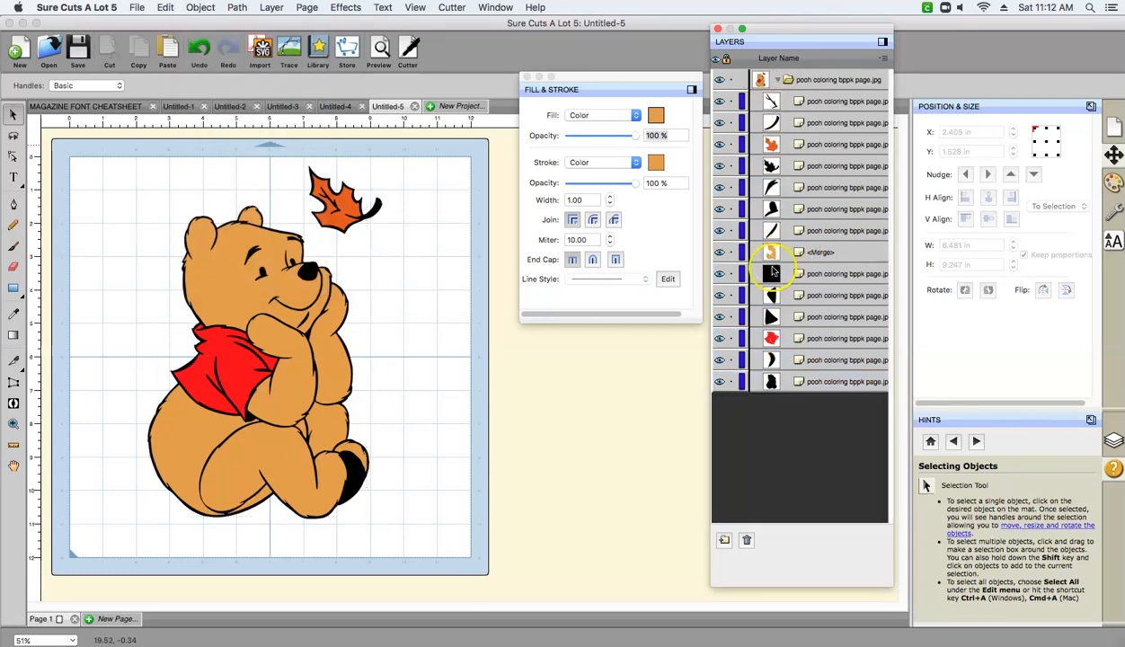
# Step: Try to merge the black foot sole layer with the black bear outline layer, and undo the merge
pyautogui.click(775, 385)
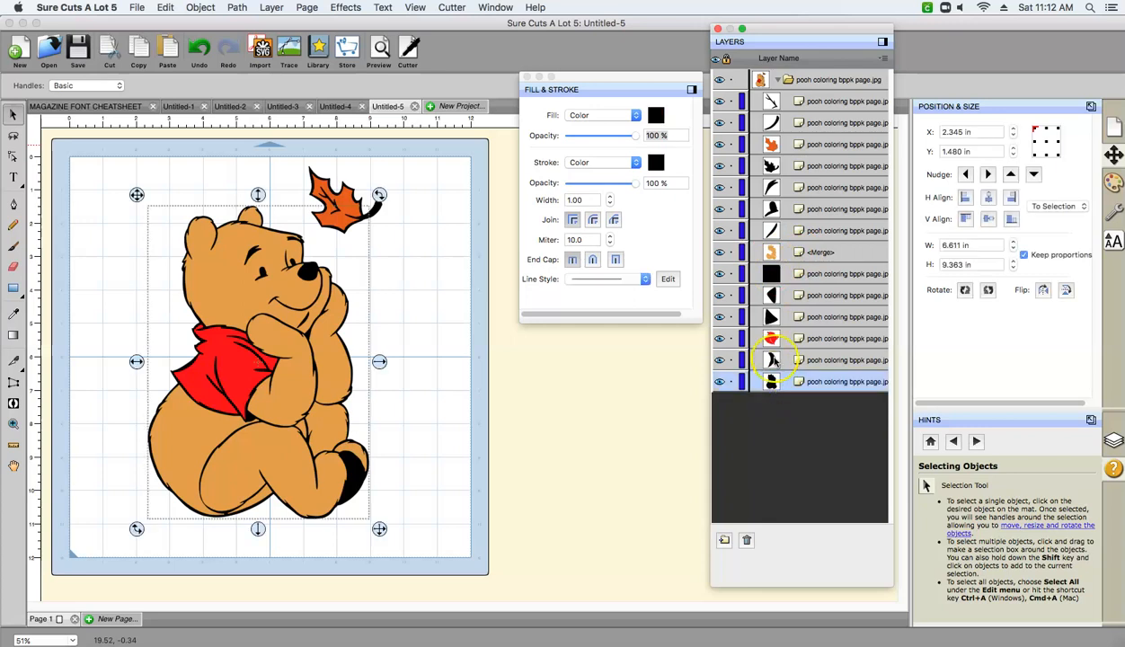
pyautogui.click(774, 360)
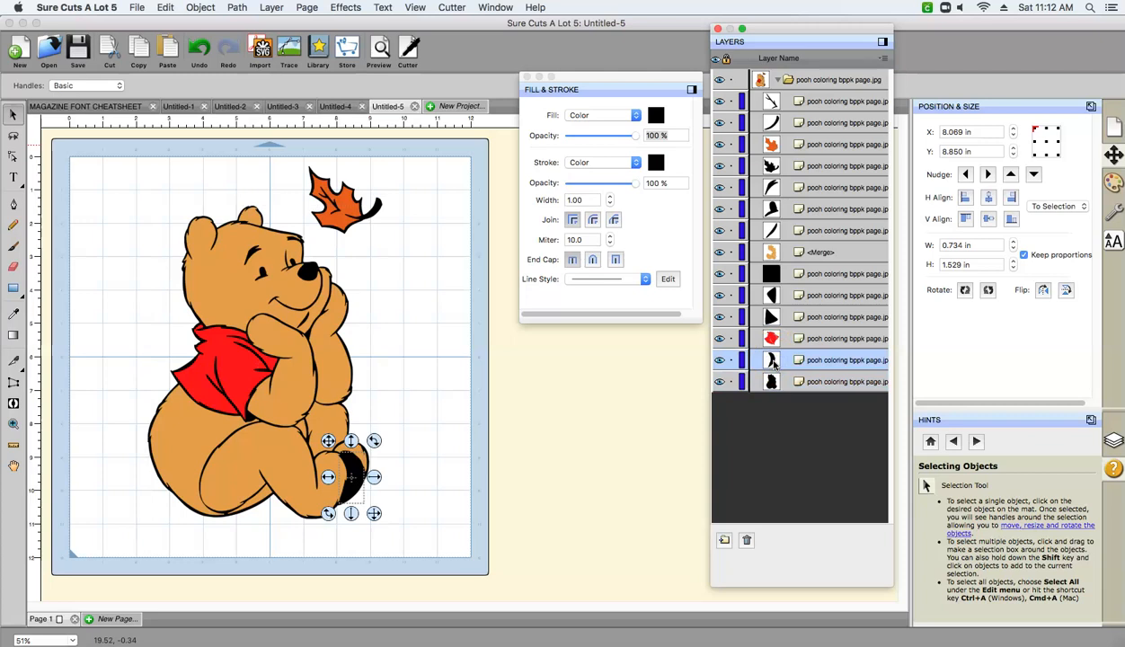
pyautogui.keyDown('shift'); pyautogui.click(773, 385); pyautogui.keyUp('shift')
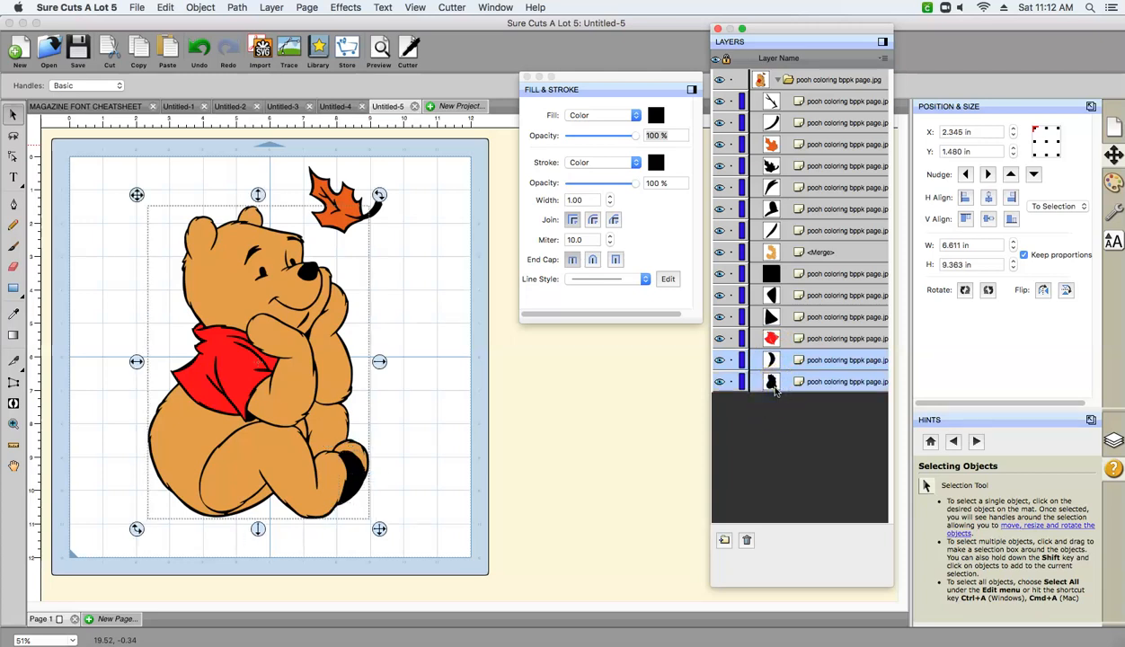
pyautogui.click(201, 9)
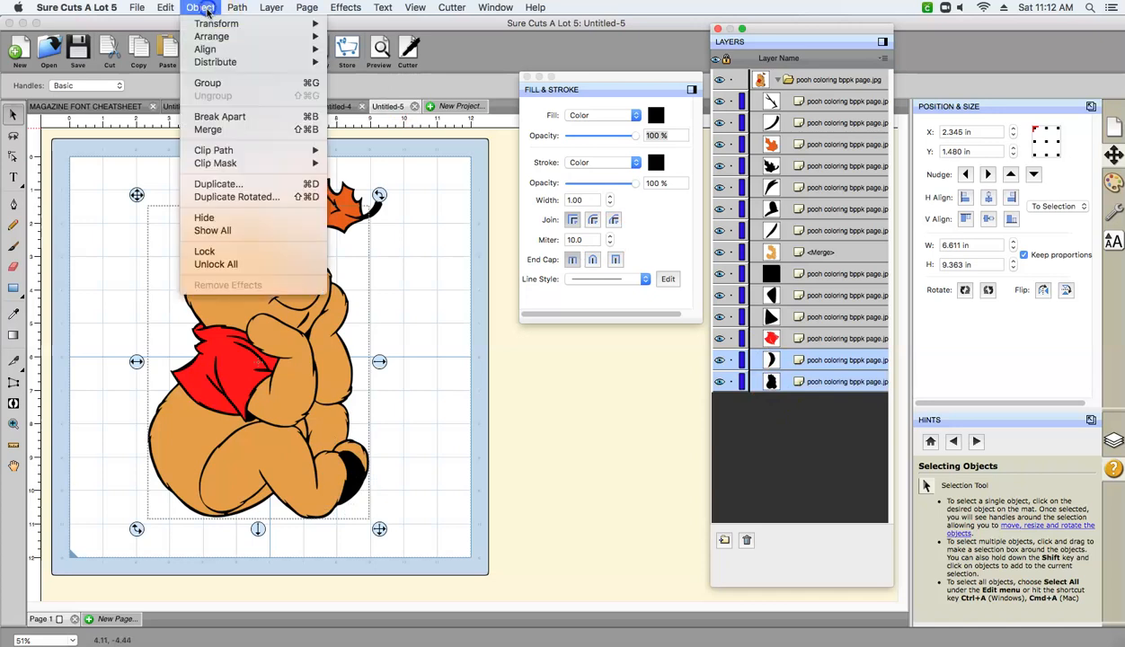
pyautogui.click(217, 130)
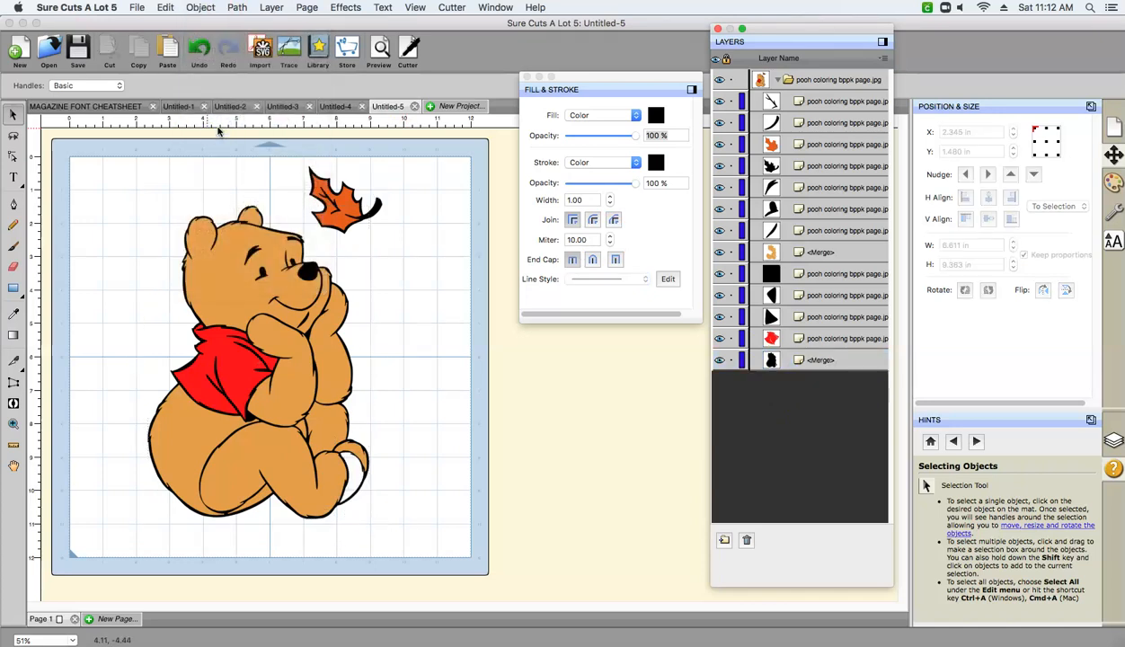
pyautogui.click(199, 47)
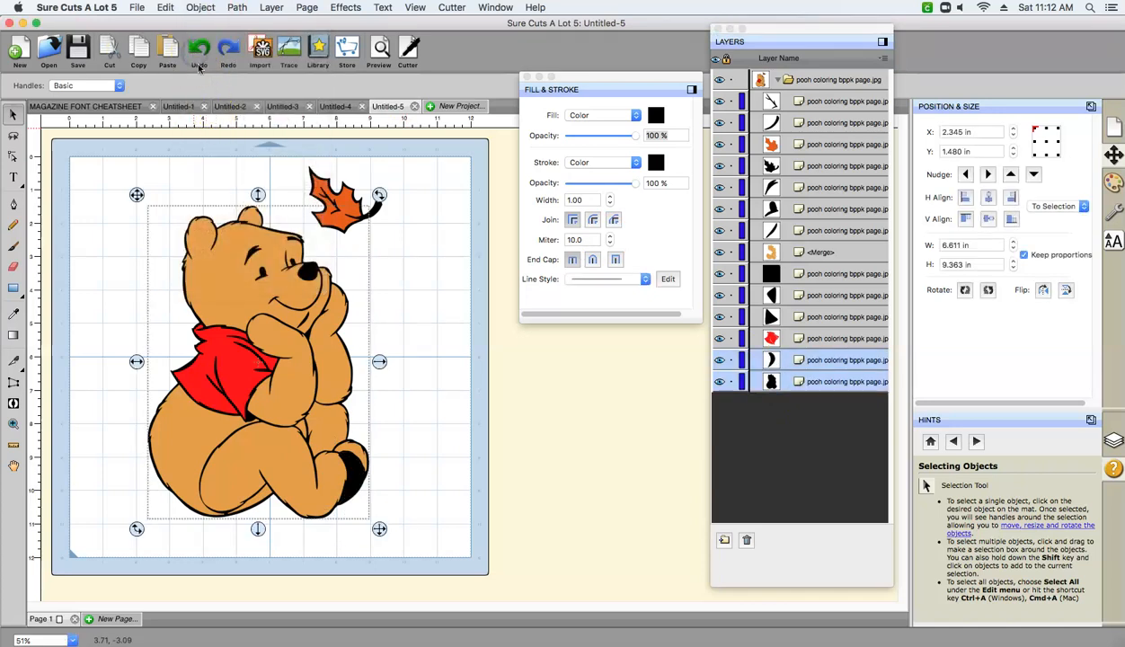
# Step: Select the black foot sole and the other small black detail layers of the bear, including the eyebrow, and merge them into one
pyautogui.click(787, 339)
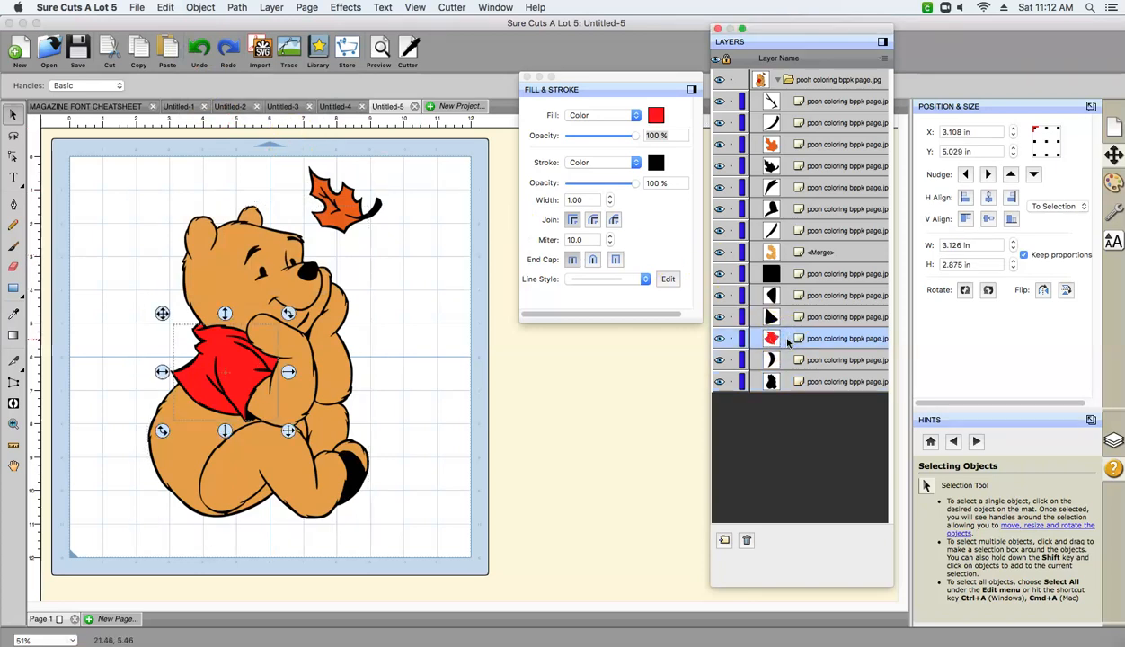
pyautogui.click(789, 320)
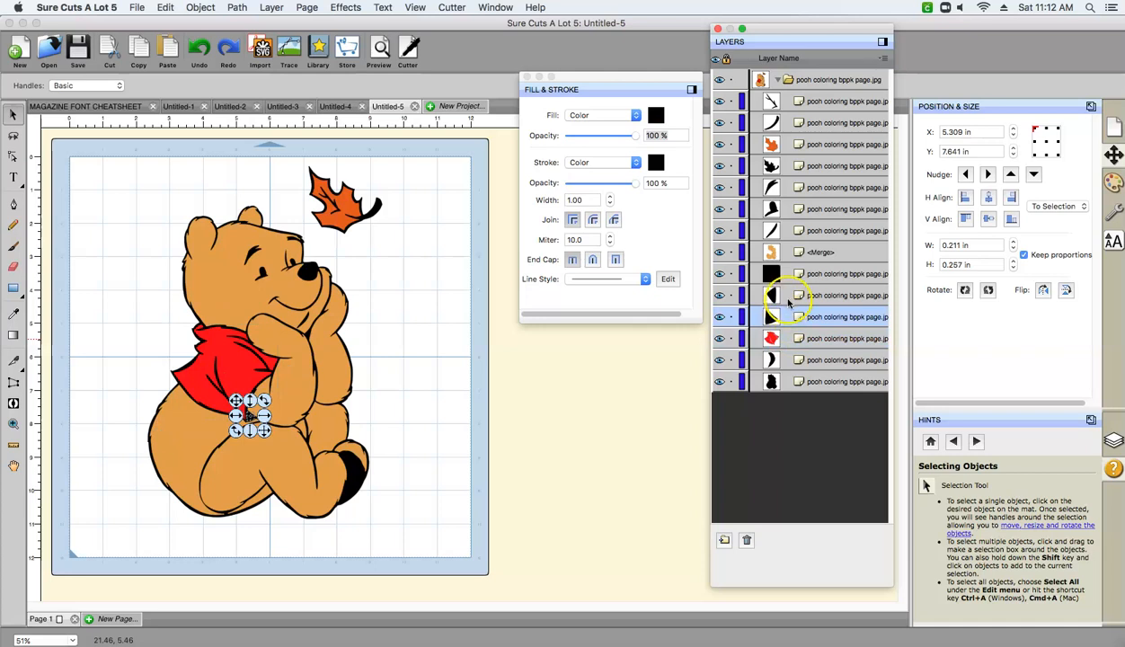
pyautogui.click(788, 297)
pyautogui.click(787, 319)
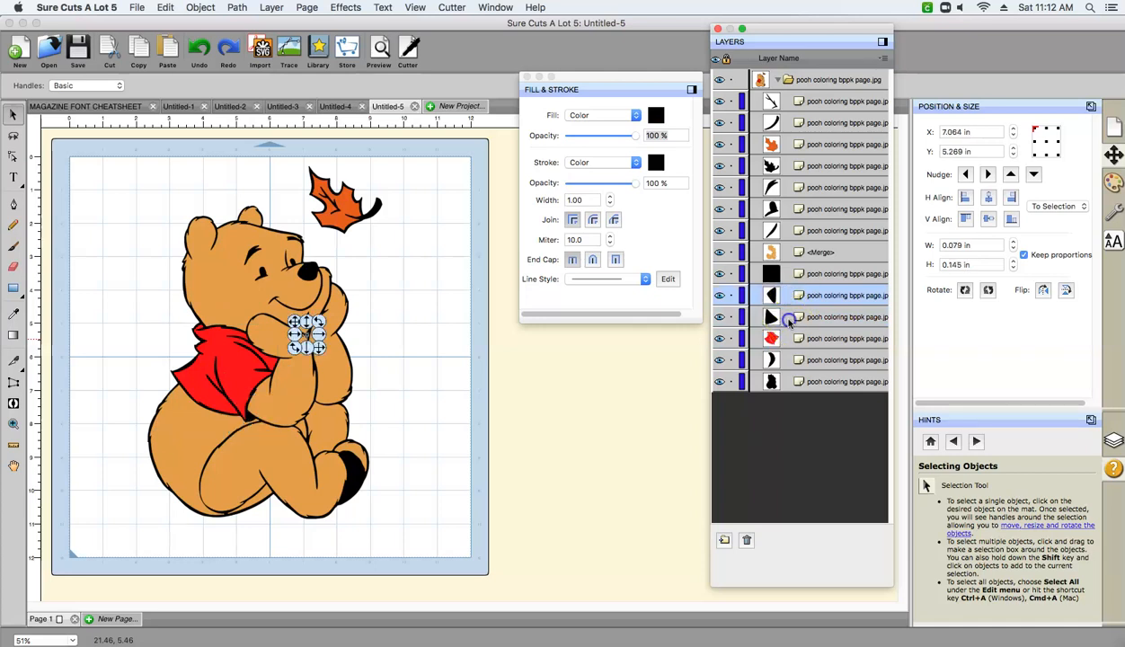
pyautogui.click(784, 360)
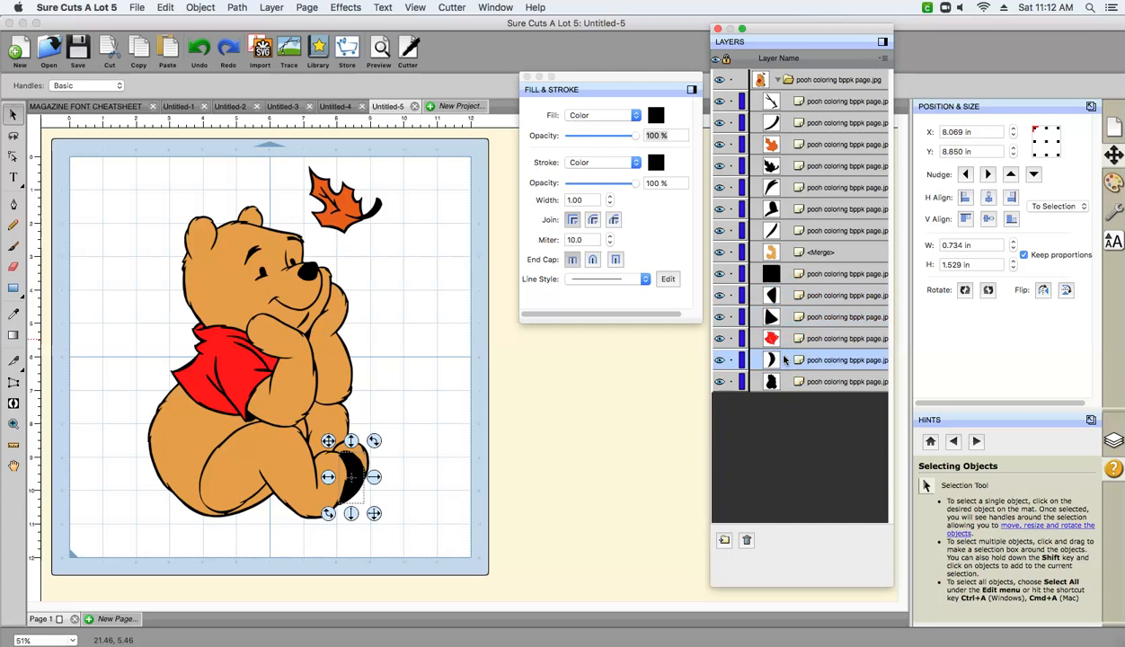
pyautogui.keyDown('super'); pyautogui.click(784, 316); pyautogui.keyUp('super')
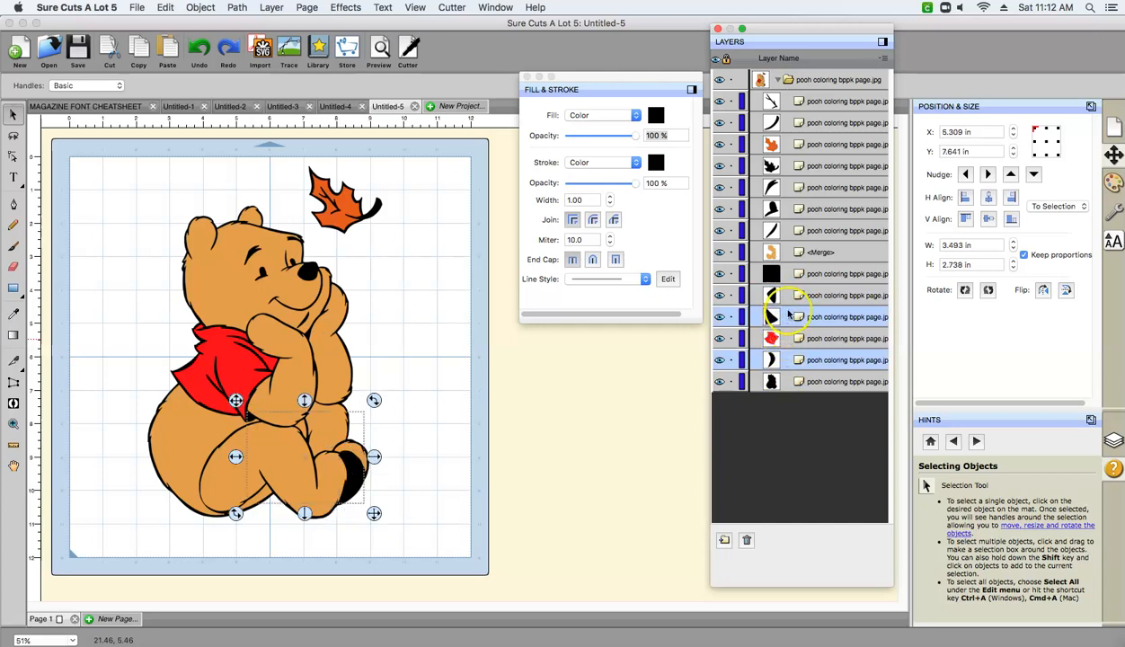
pyautogui.keyDown('super'); pyautogui.click(784, 296); pyautogui.keyUp('super')
pyautogui.keyDown('super'); pyautogui.click(792, 231); pyautogui.keyUp('super')
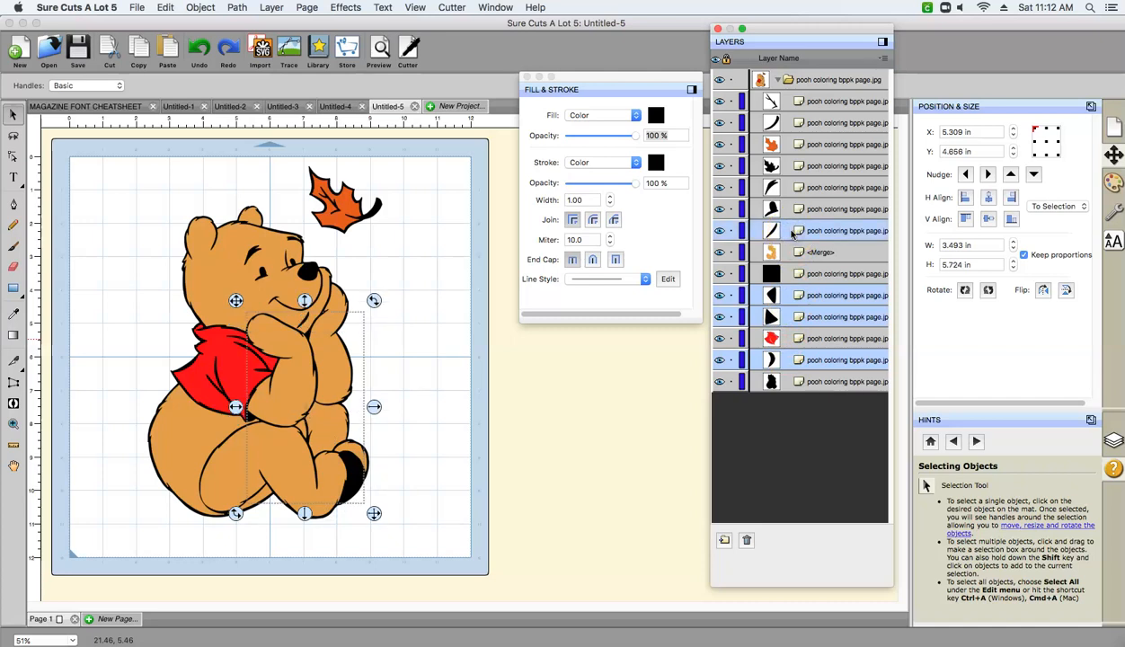
pyautogui.keyDown('super'); pyautogui.click(793, 210); pyautogui.keyUp('super')
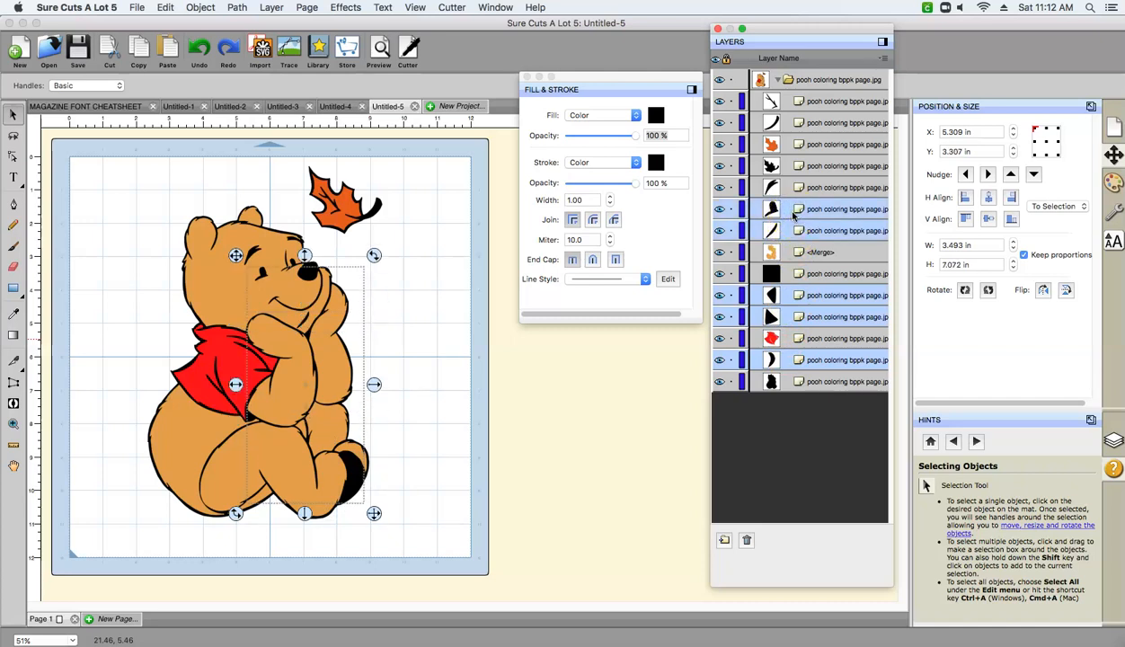
pyautogui.keyDown('super'); pyautogui.click(795, 188); pyautogui.keyUp('super')
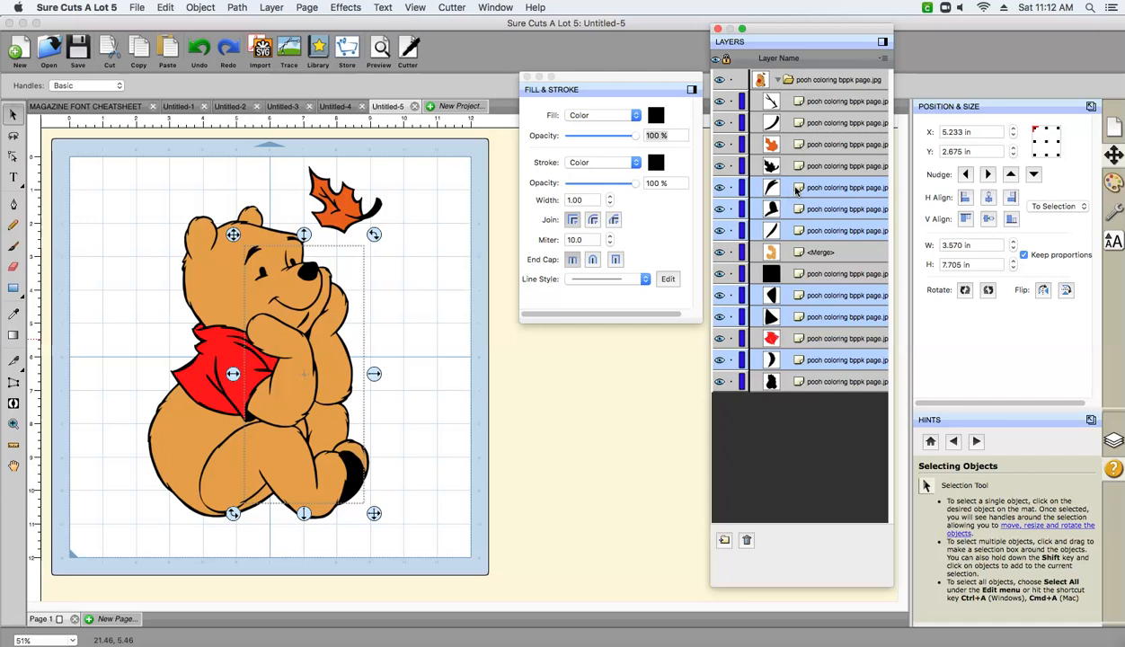
pyautogui.click(224, 8)
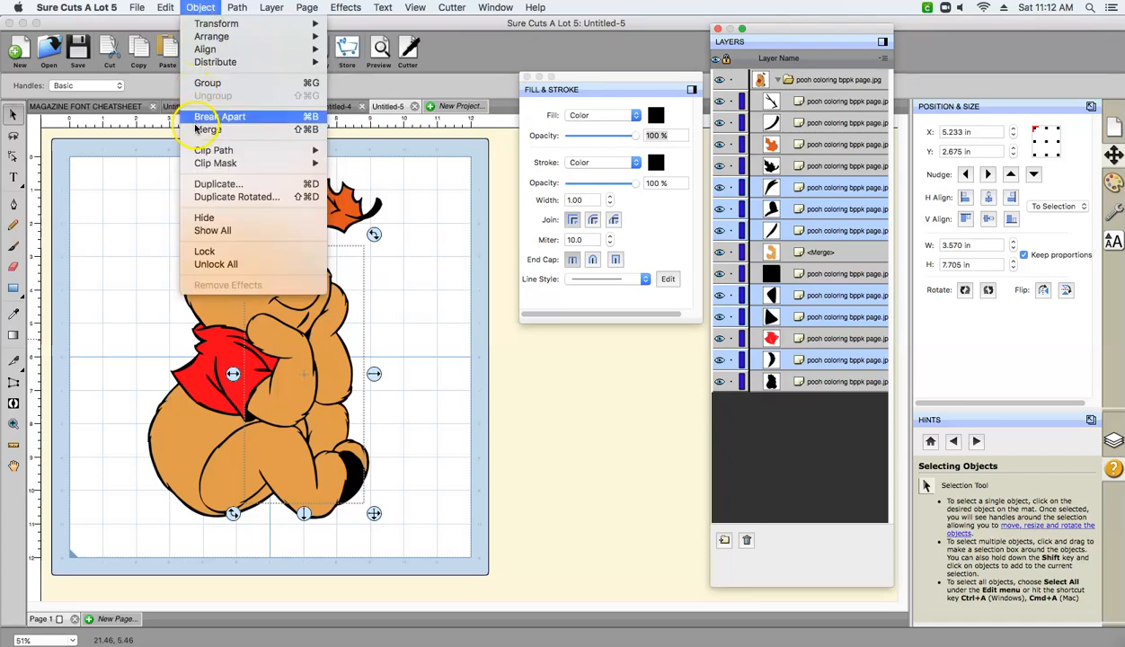
pyautogui.click(197, 132)
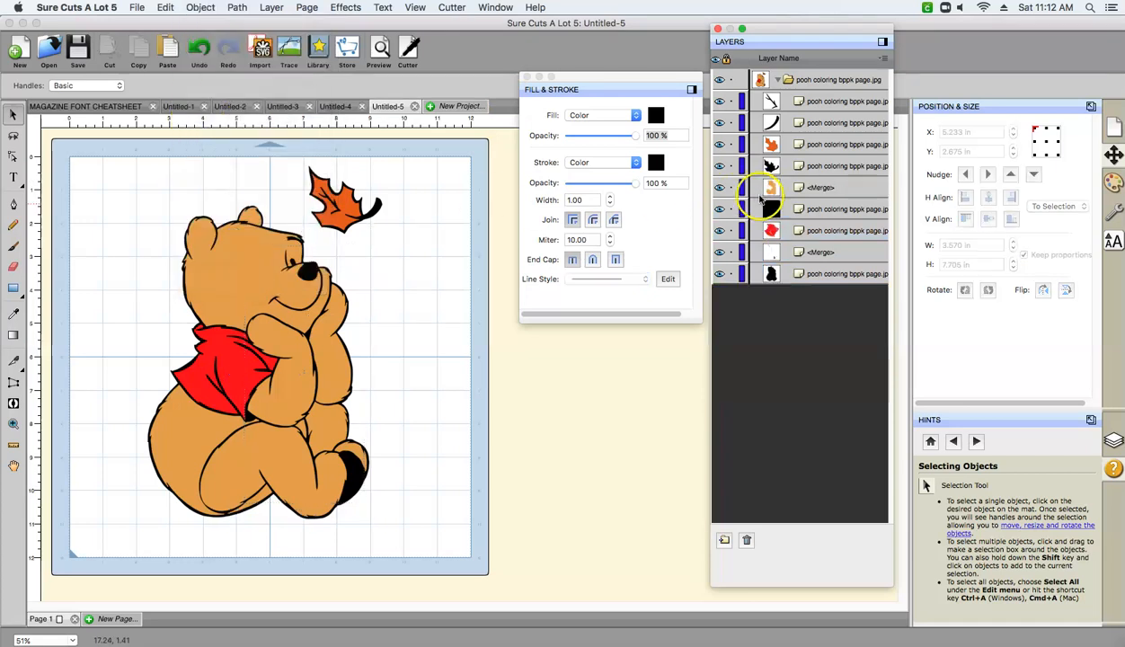
# Step: Move the merged black detail layer above all the other layers of the coloring page
pyautogui.click(772, 253)
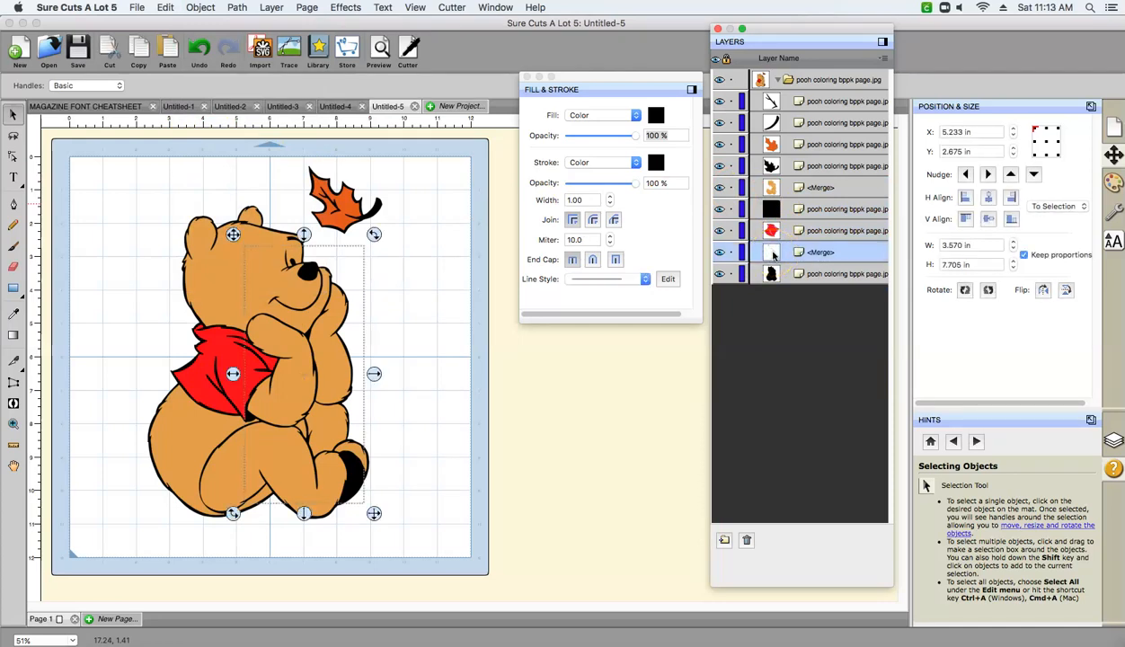
pyautogui.click(818, 254)
pyautogui.click(824, 255)
pyautogui.click(790, 88)
pyautogui.moveTo(790, 88); pyautogui.dragTo(788, 89)
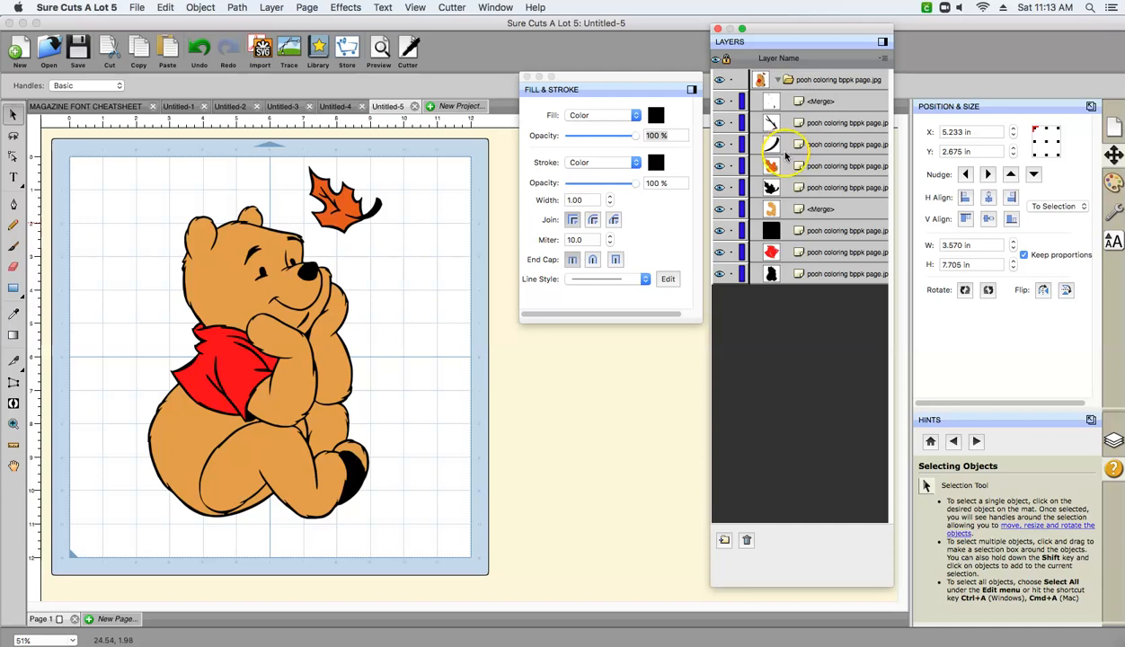
# Step: Move the black leaf, orange leaf and leaf stem layers to the end of the layer list and select all three together
pyautogui.click(788, 187)
pyautogui.moveTo(788, 186); pyautogui.dragTo(782, 286)
pyautogui.moveTo(788, 166); pyautogui.dragTo(788, 252)
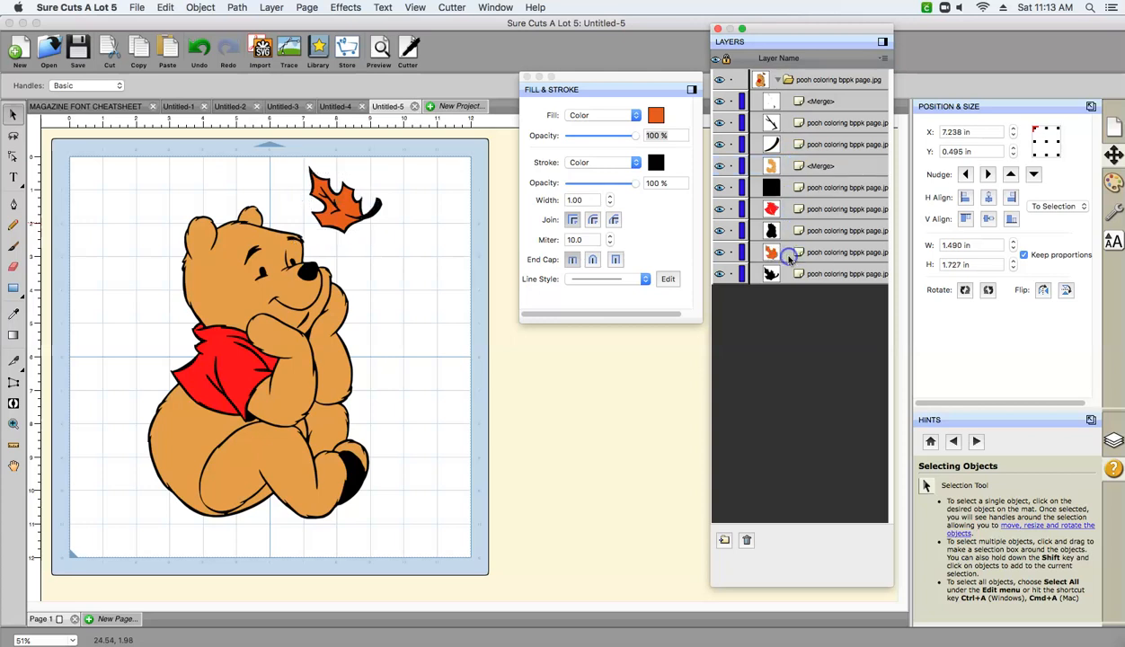
pyautogui.moveTo(788, 148); pyautogui.dragTo(781, 239)
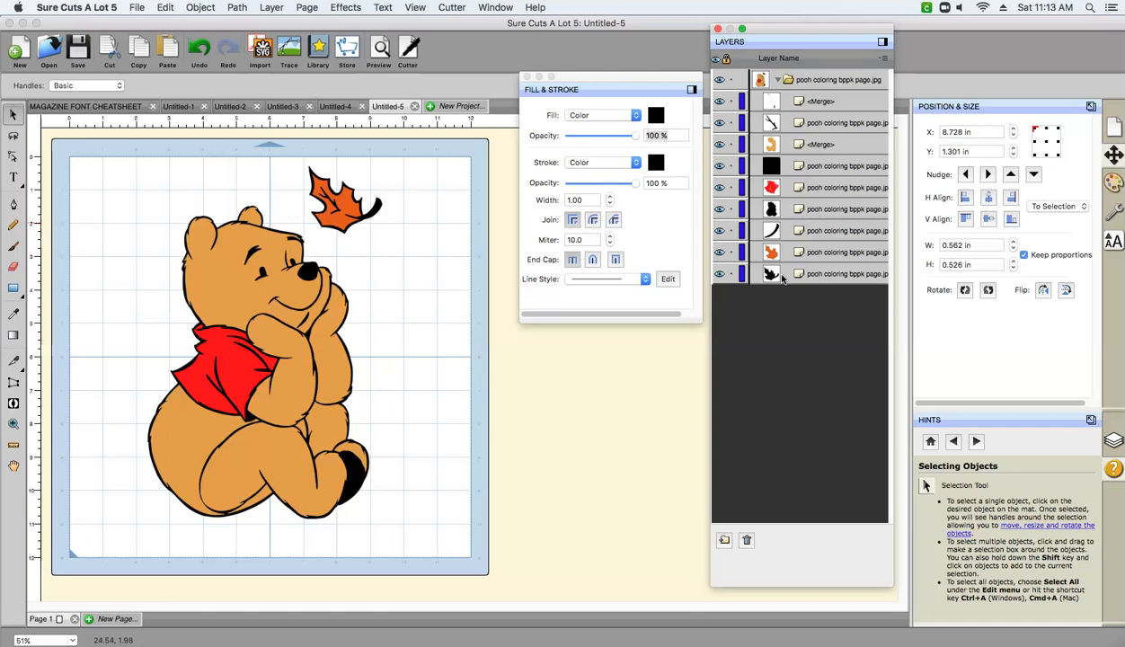
pyautogui.moveTo(782, 279); pyautogui.dragTo(784, 259)
pyautogui.click(790, 232)
pyautogui.click(788, 226)
pyautogui.moveTo(787, 226)
pyautogui.mouseDown()
pyautogui.moveTo(785, 282)
pyautogui.moveTo(792, 234)
pyautogui.mouseUp()
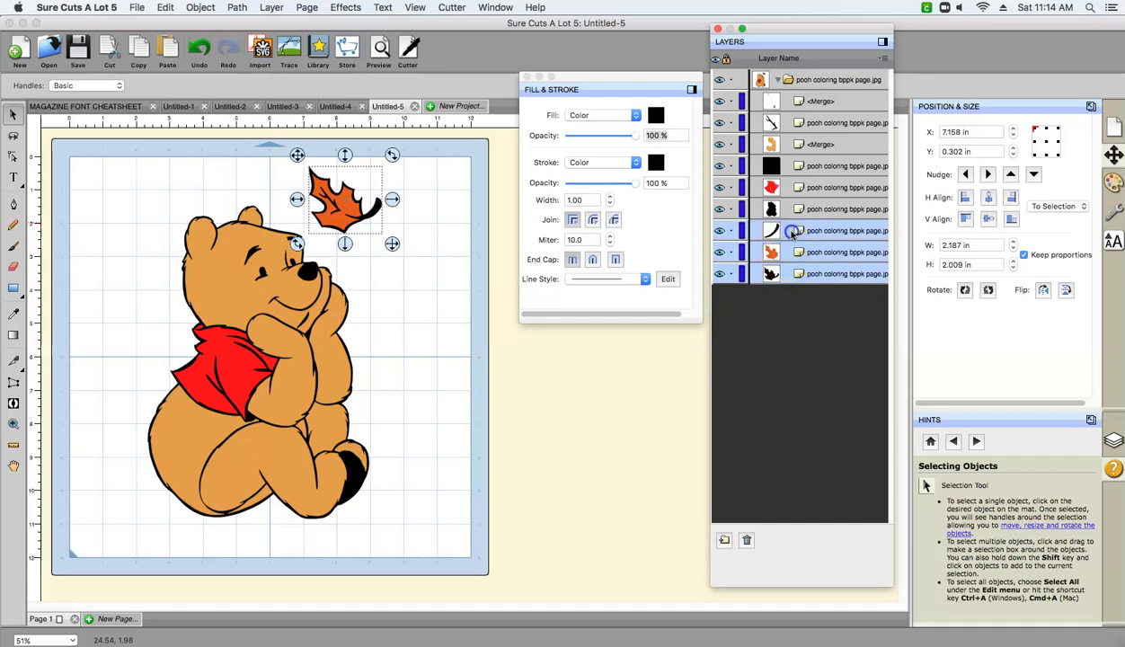
# Step: Try to group the three selected leaf layers, and undo the grouping
pyautogui.click(197, 8)
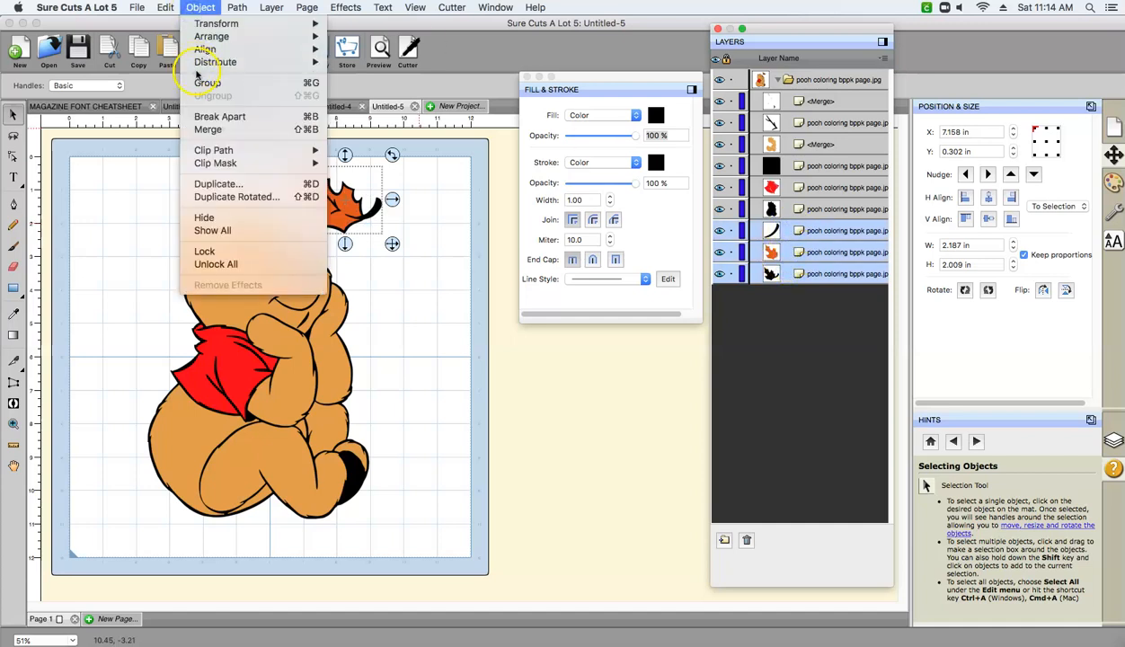
pyautogui.click(206, 83)
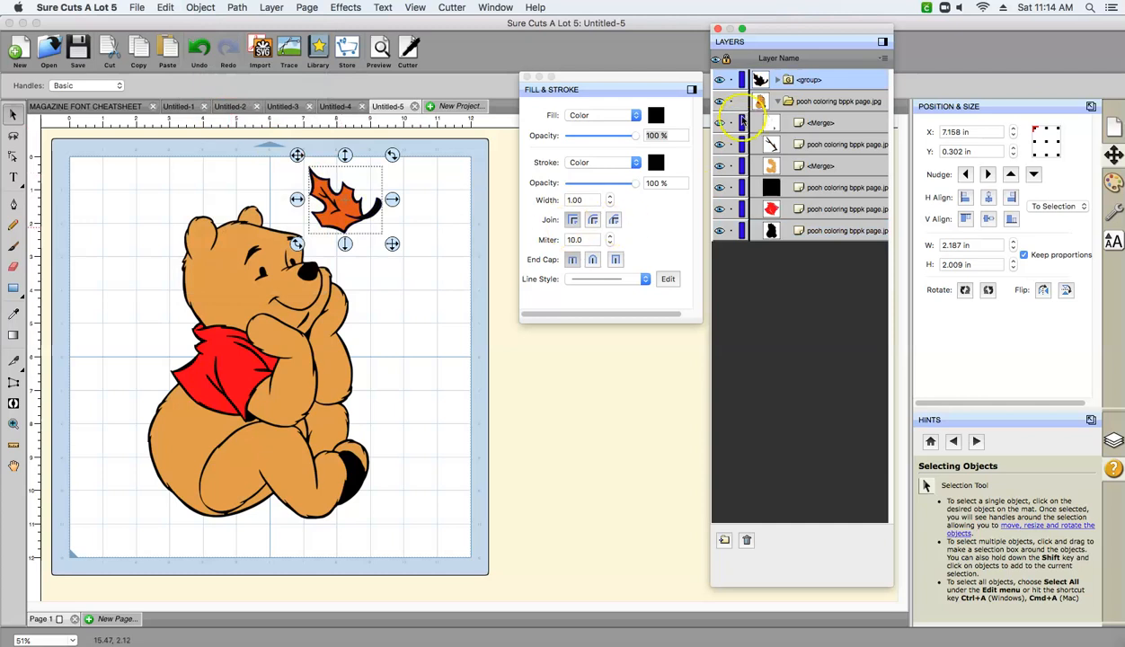
pyautogui.click(791, 146)
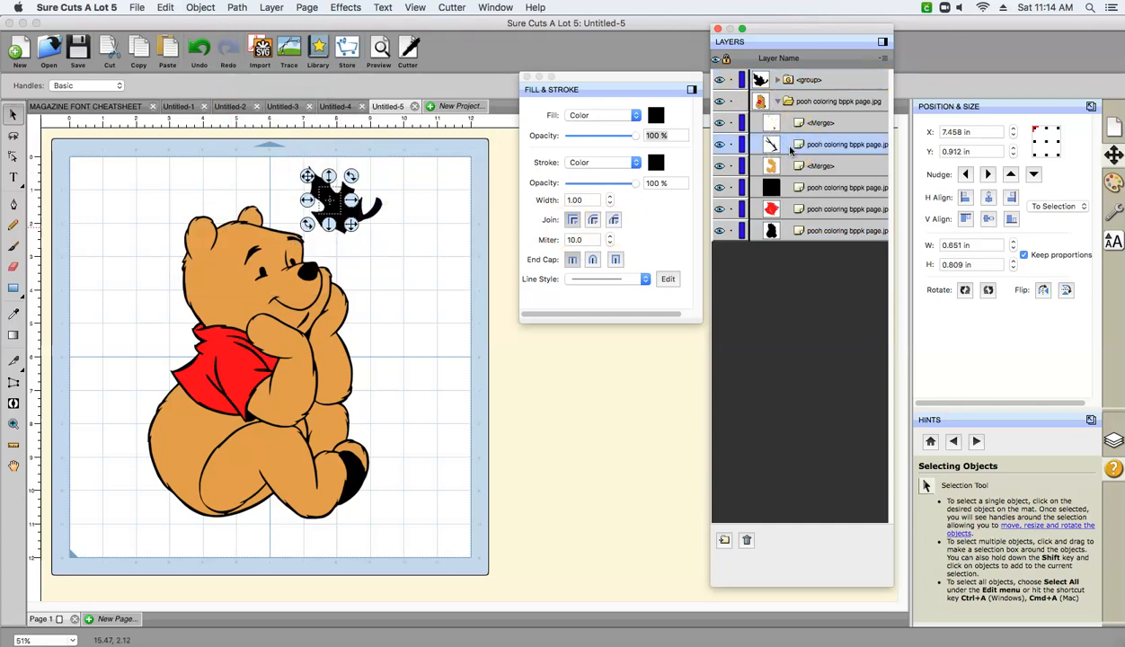
pyautogui.click(778, 92)
pyautogui.click(778, 81)
pyautogui.click(771, 150)
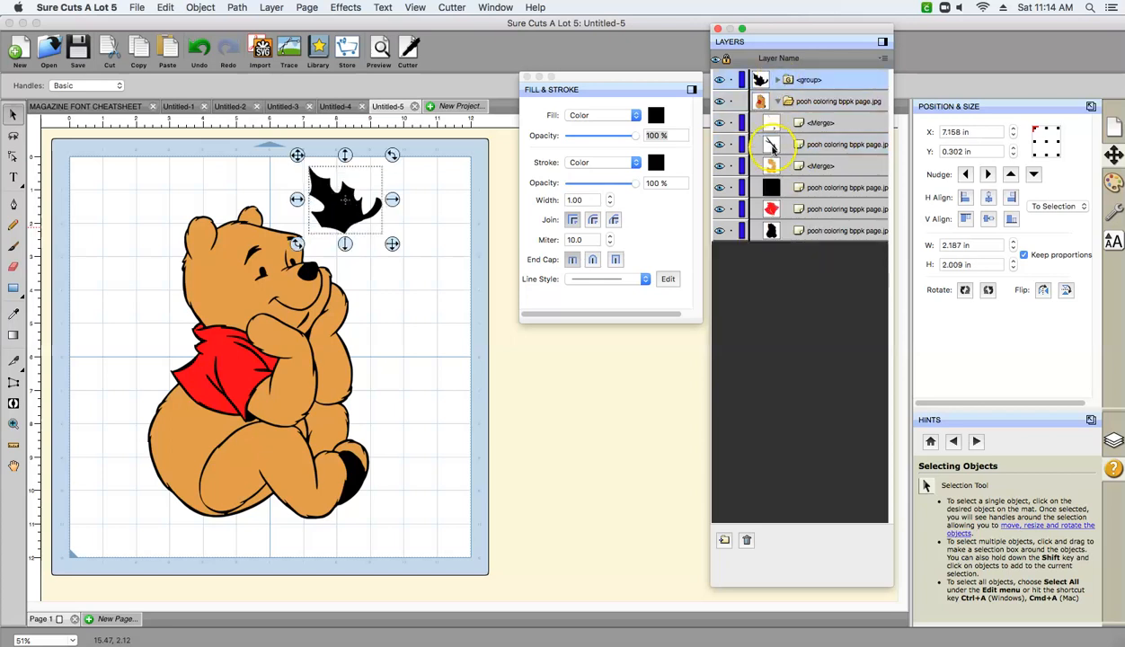
pyautogui.click(199, 47)
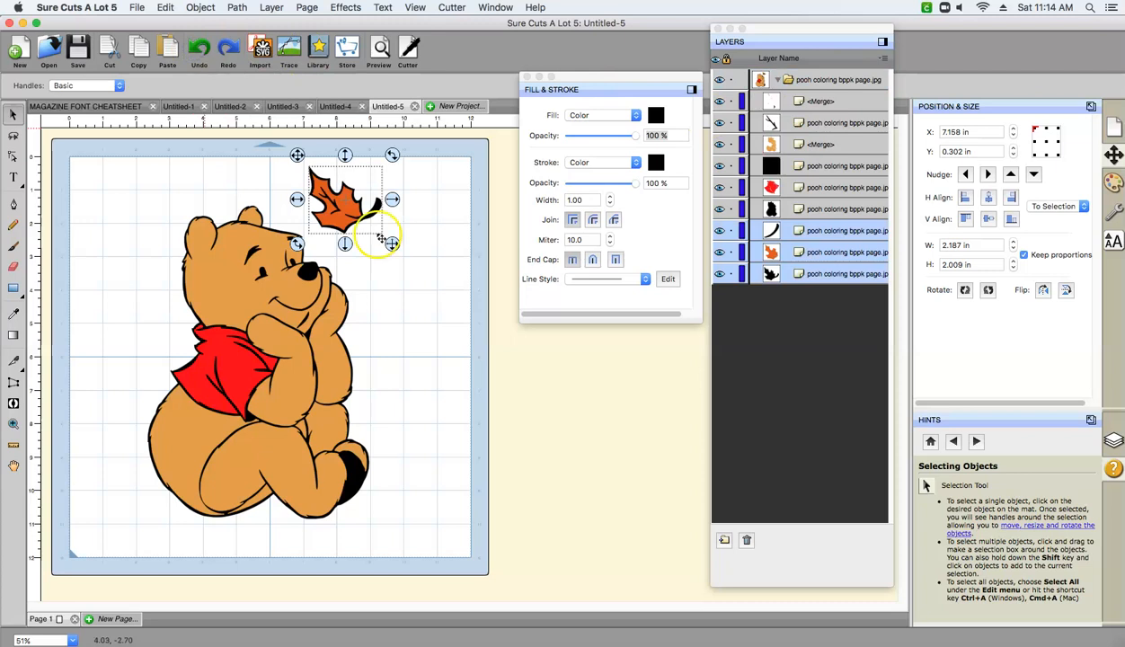
# Step: Add the leaf vein layer to the three selected leaf layers, group all four, and check the group's contents
pyautogui.keyDown('super'); pyautogui.click(787, 126); pyautogui.keyUp('super')
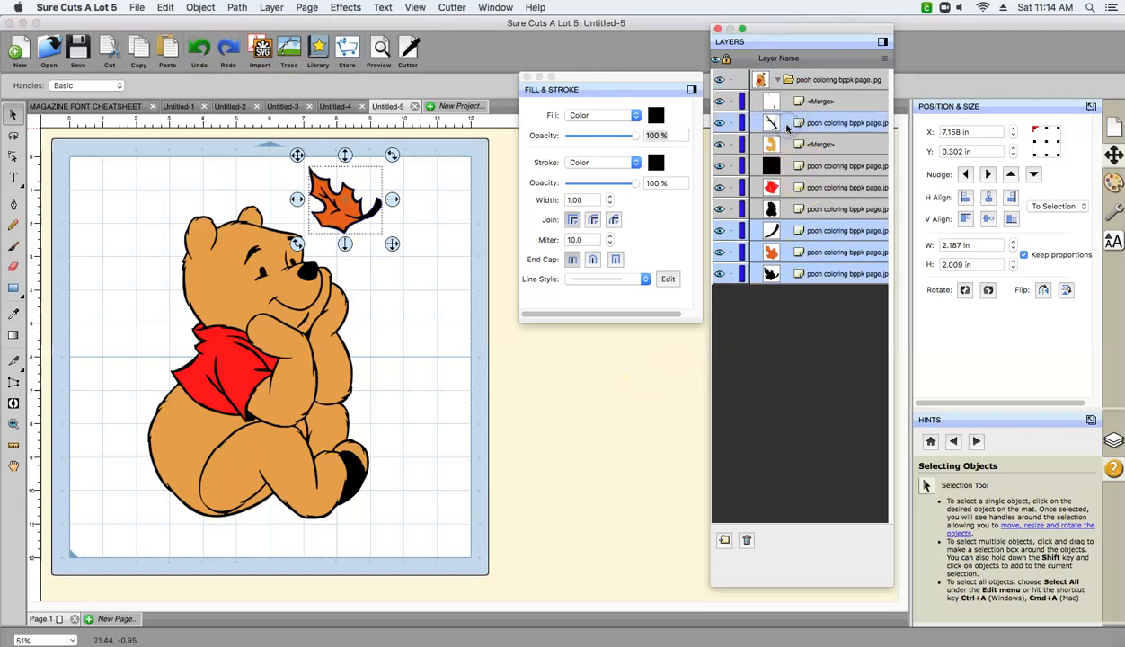
pyautogui.click(199, 9)
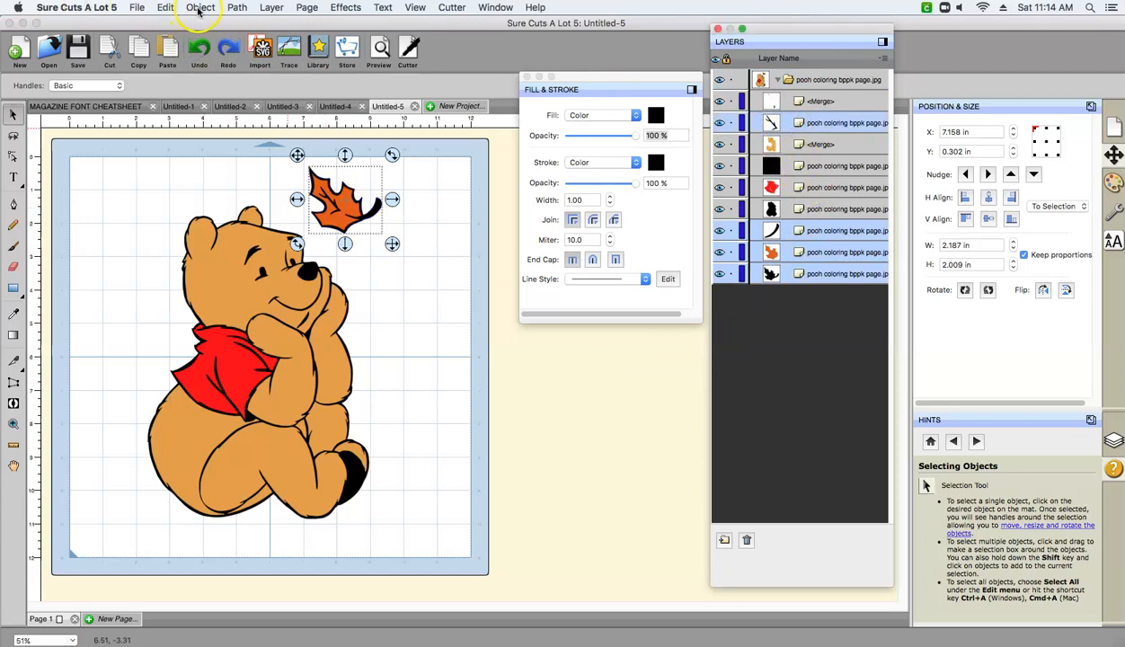
pyautogui.click(206, 83)
pyautogui.click(778, 80)
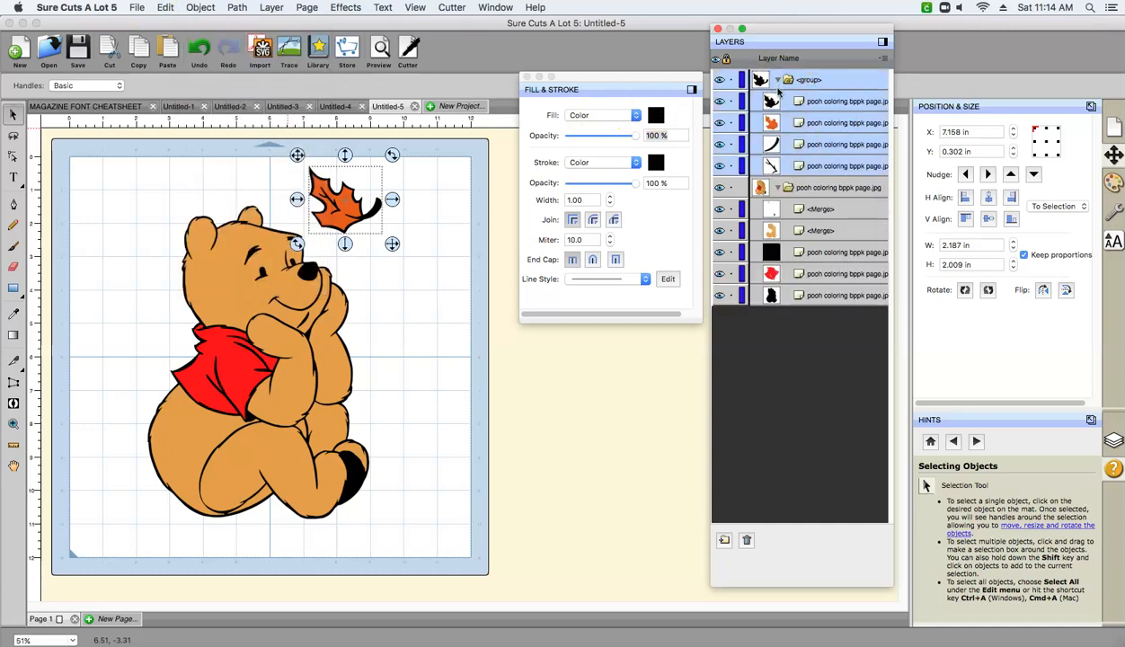
pyautogui.click(778, 81)
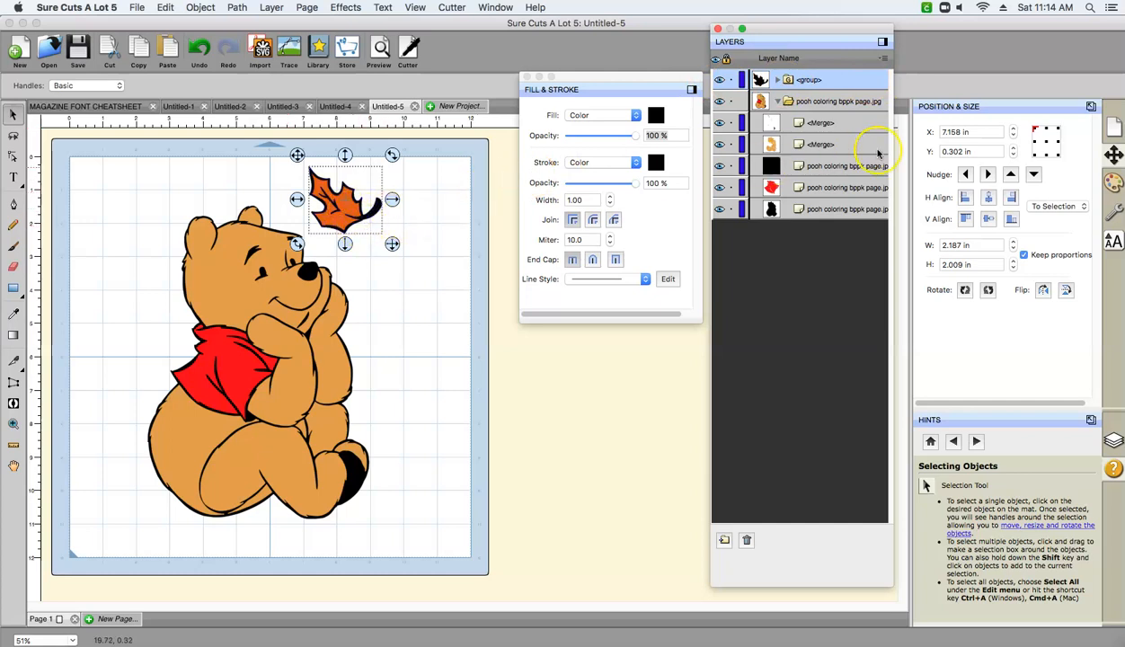
# Step: Check the remaining bear layers and delete the tiny black speck layer beside the nose
pyautogui.click(791, 124)
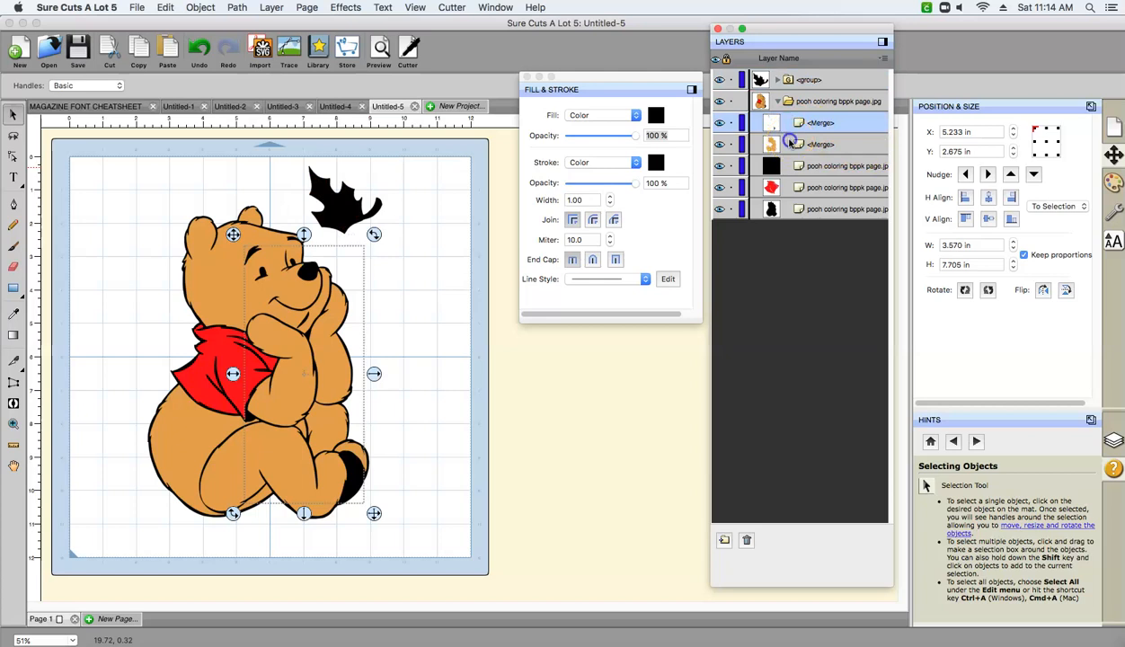
pyautogui.click(791, 144)
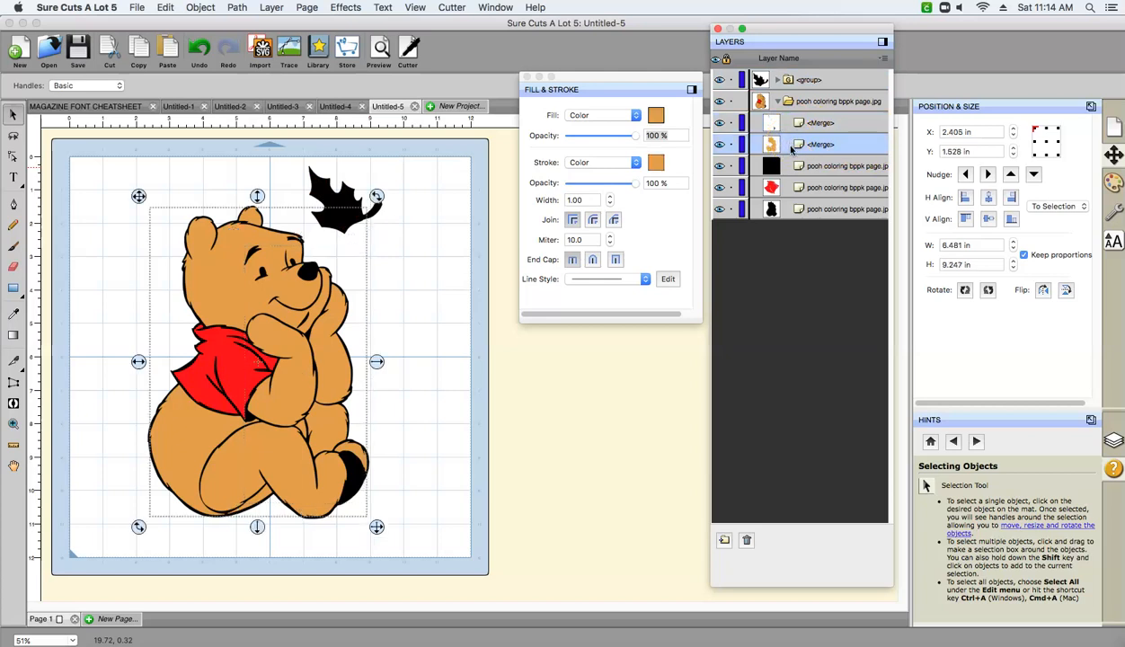
pyautogui.click(796, 166)
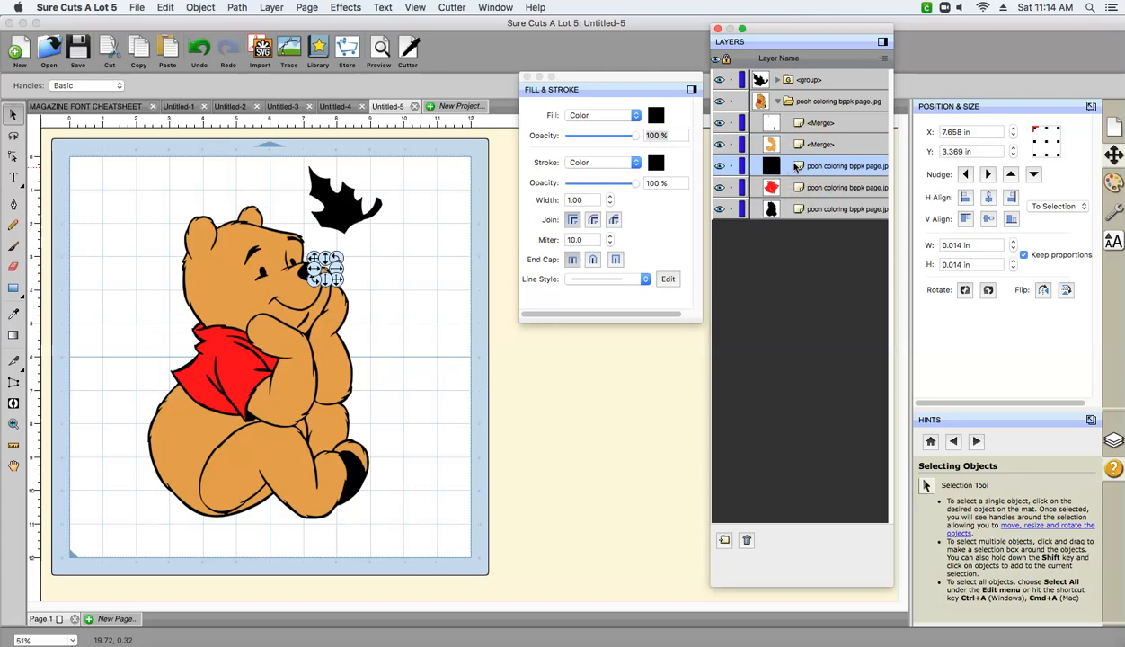
pyautogui.click(719, 170)
pyautogui.click(719, 171)
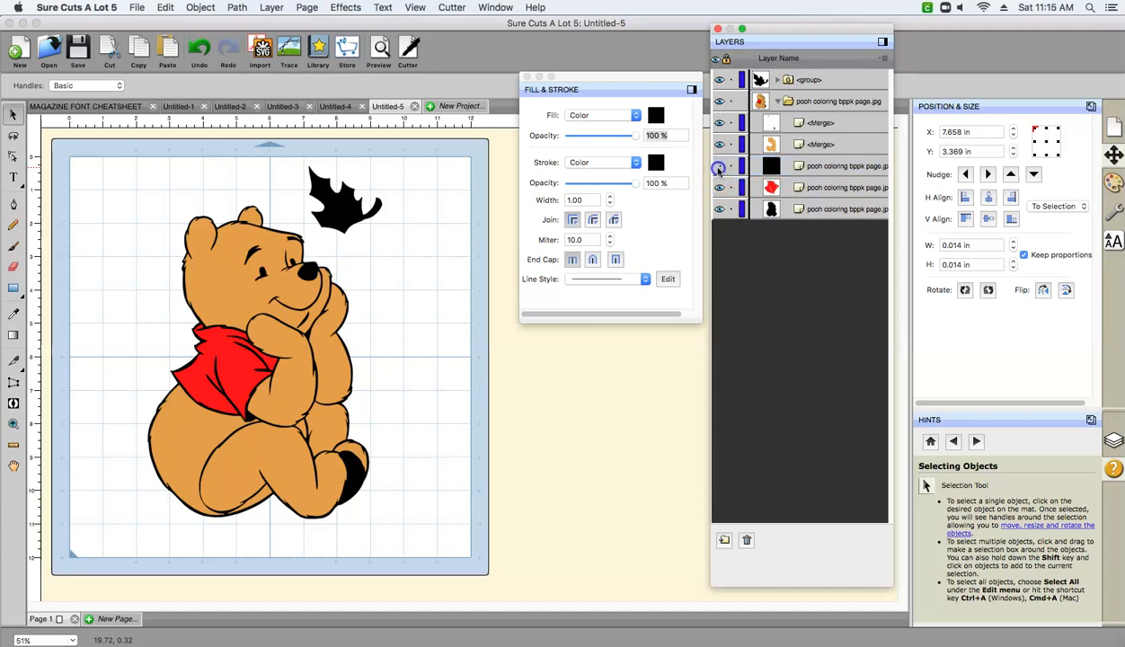
pyautogui.click(867, 167)
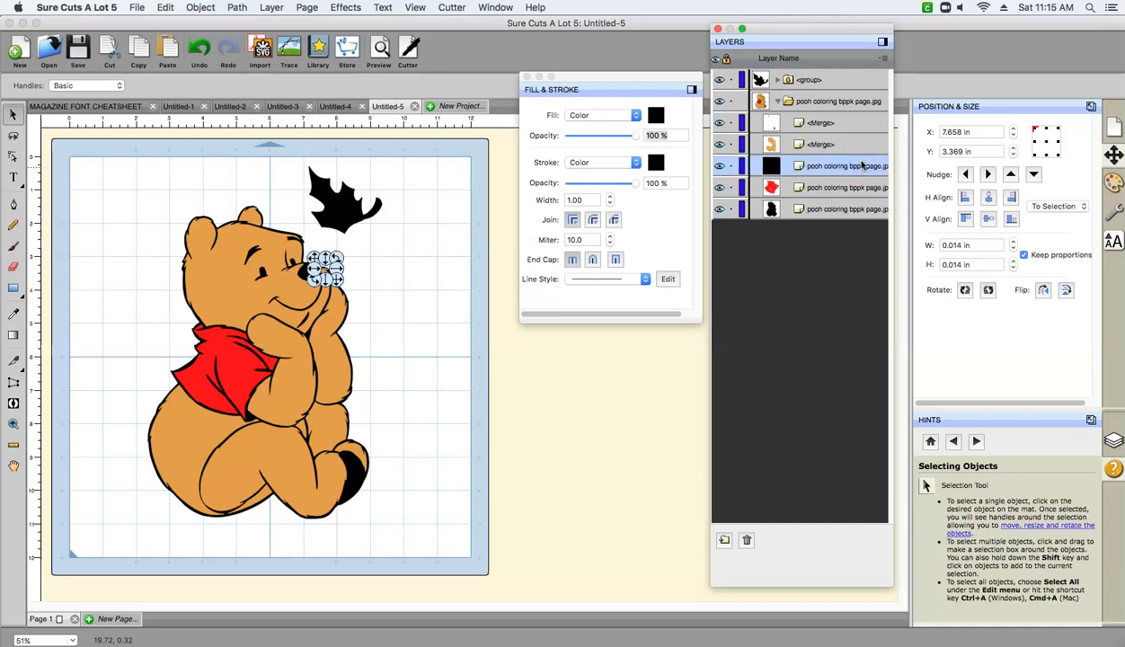
pyautogui.press('Delete')
# Step: Move the merged light-orange body layer below the red shirt layer and above the black bear outline layer
pyautogui.click(862, 166)
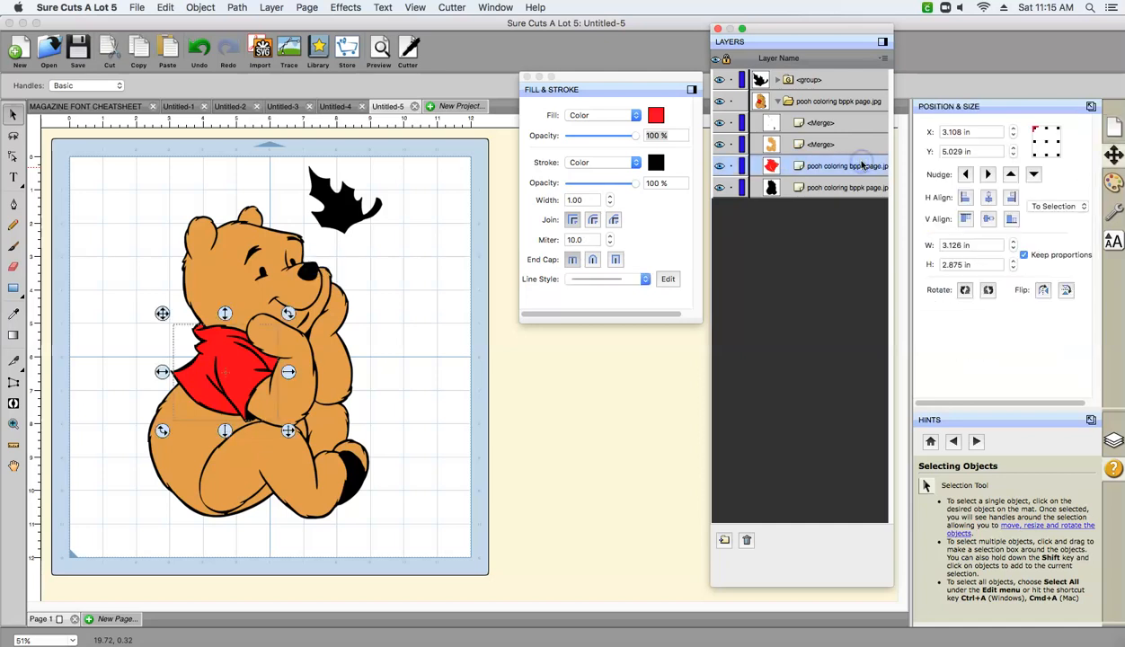
pyautogui.click(800, 187)
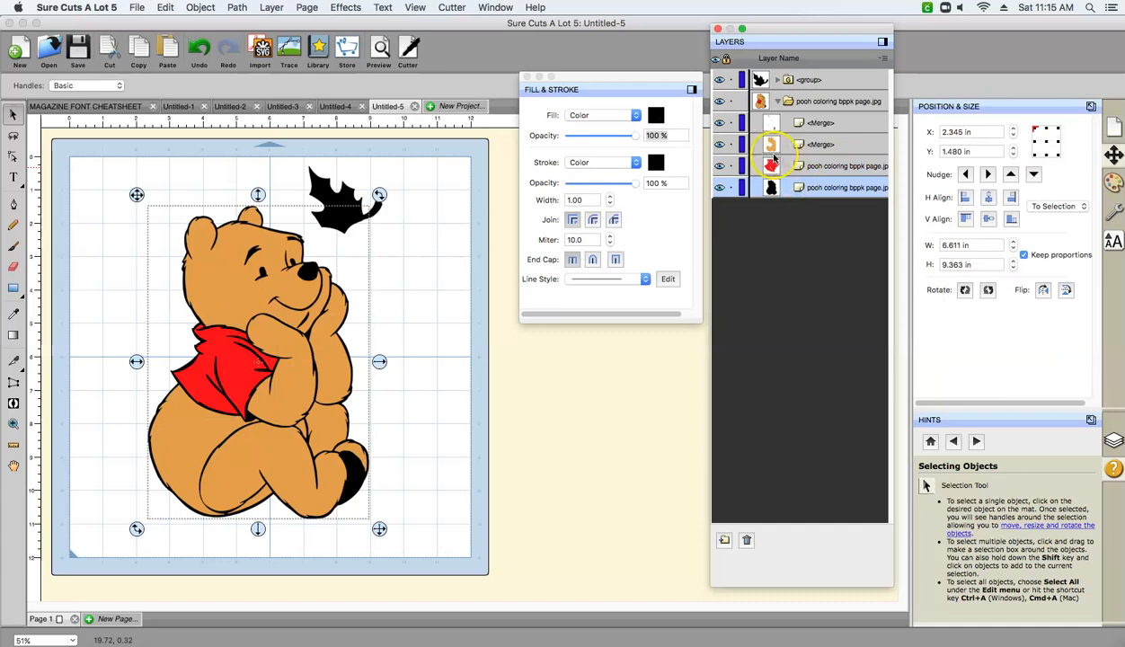
pyautogui.click(784, 148)
pyautogui.moveTo(785, 149); pyautogui.dragTo(782, 171)
pyautogui.click(759, 231)
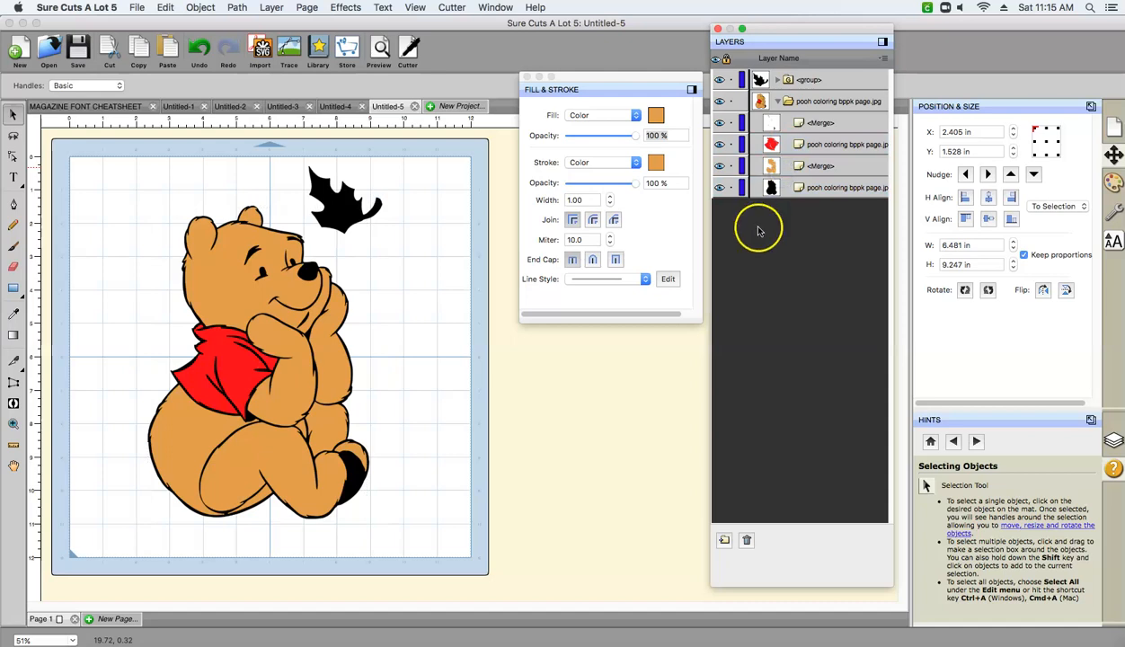
pyautogui.click(825, 192)
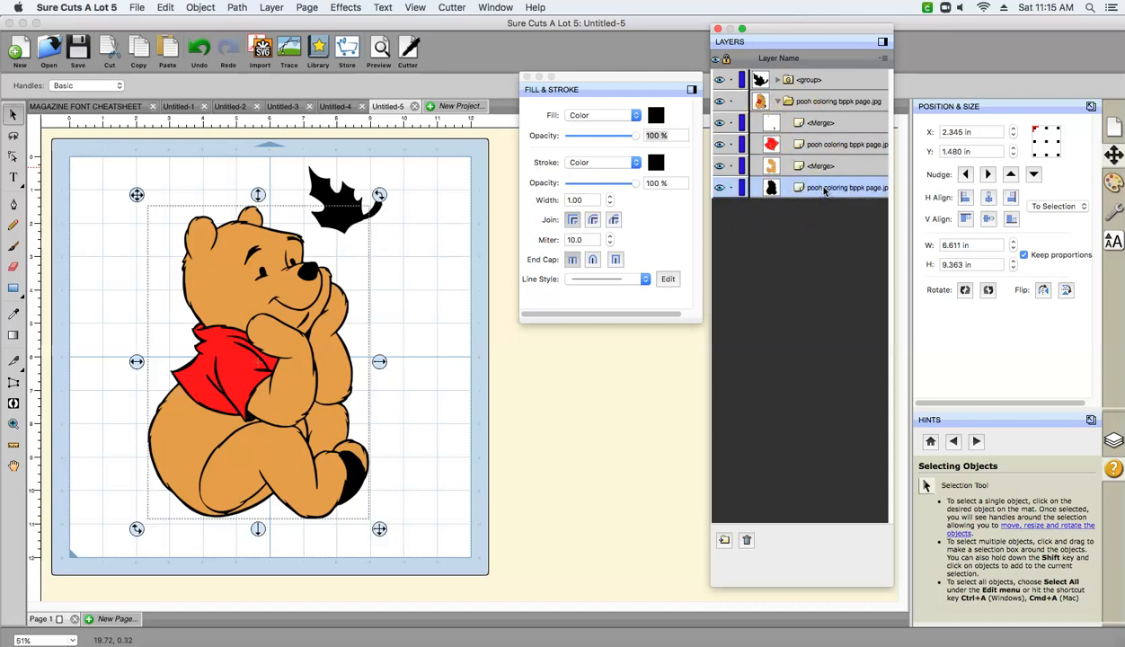
# Step: Rename the top merged layer, above the red shirt layer, as "1 - Vinyl Poof"
pyautogui.click(817, 124)
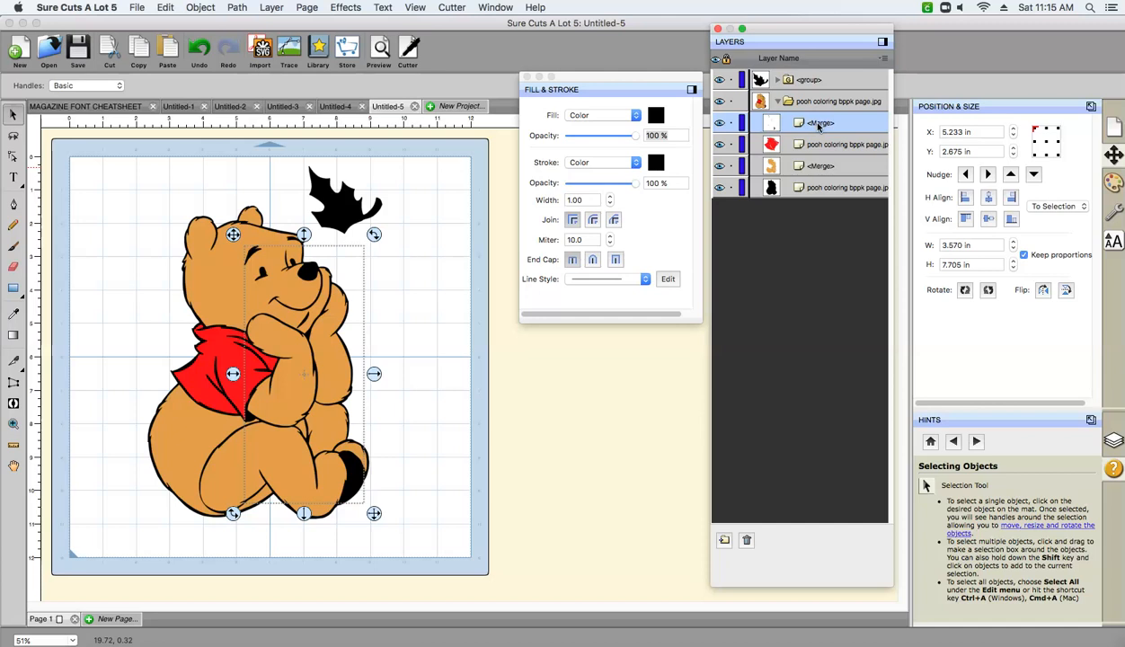
pyautogui.doubleClick(818, 126)
pyautogui.write('1')
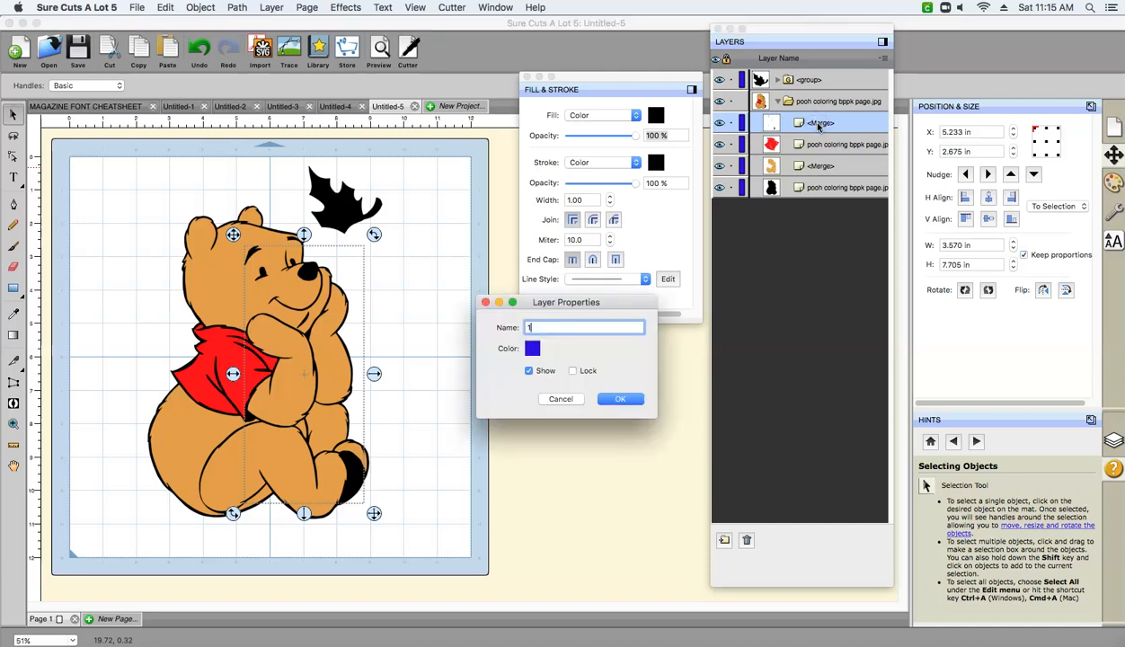
pyautogui.write(' -')
pyautogui.click(621, 401)
pyautogui.write('Poof')
pyautogui.click(634, 400)
pyautogui.click(634, 398)
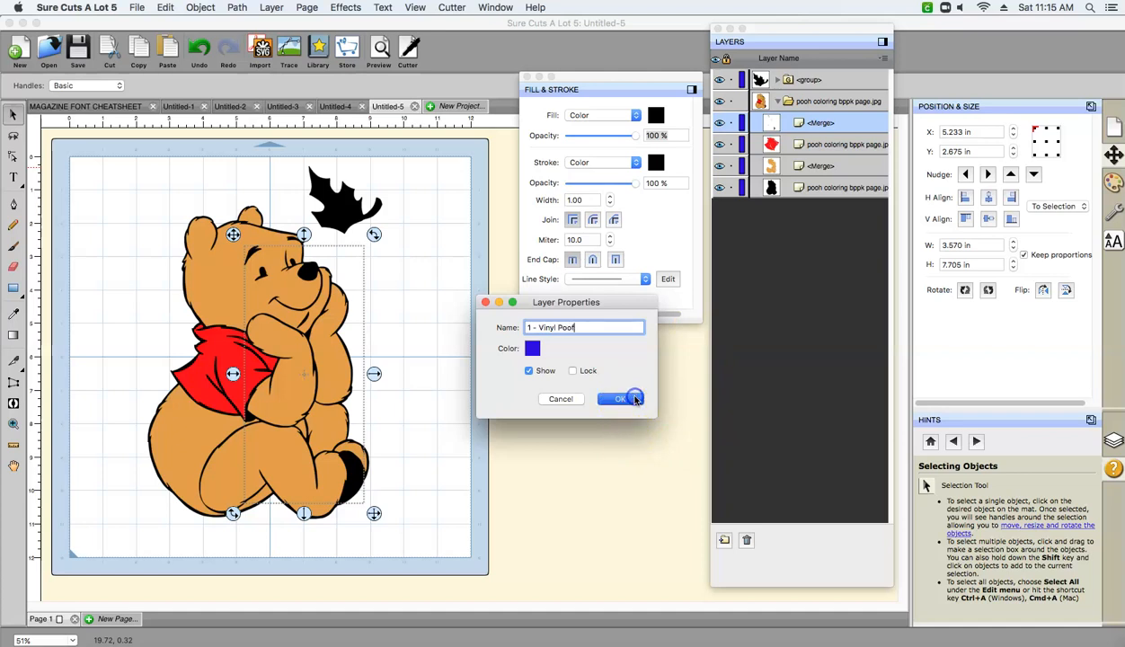
# Step: Correct the top layer's name to "1 - Vinyl Pooh"
pyautogui.click(857, 122)
pyautogui.doubleClick(855, 122)
pyautogui.click(601, 327)
pyautogui.press('BackSpace')
pyautogui.write('h')
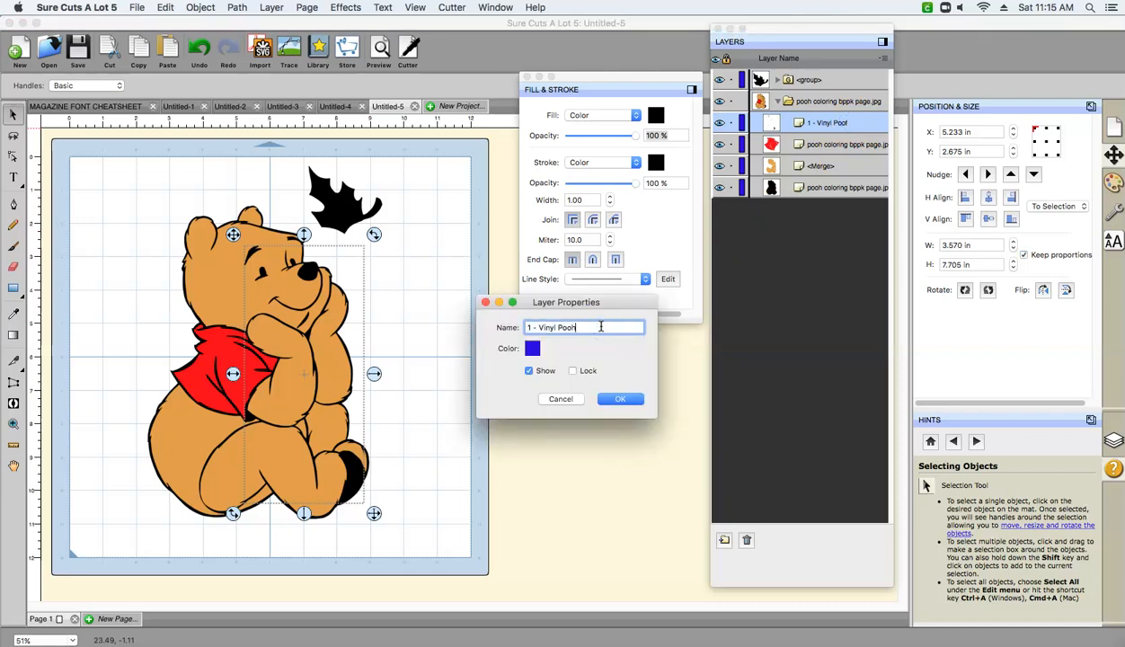
pyautogui.click(615, 398)
# Step: Rename the red shirt layer as "2 - Vinyl Pooh"
pyautogui.click(849, 144)
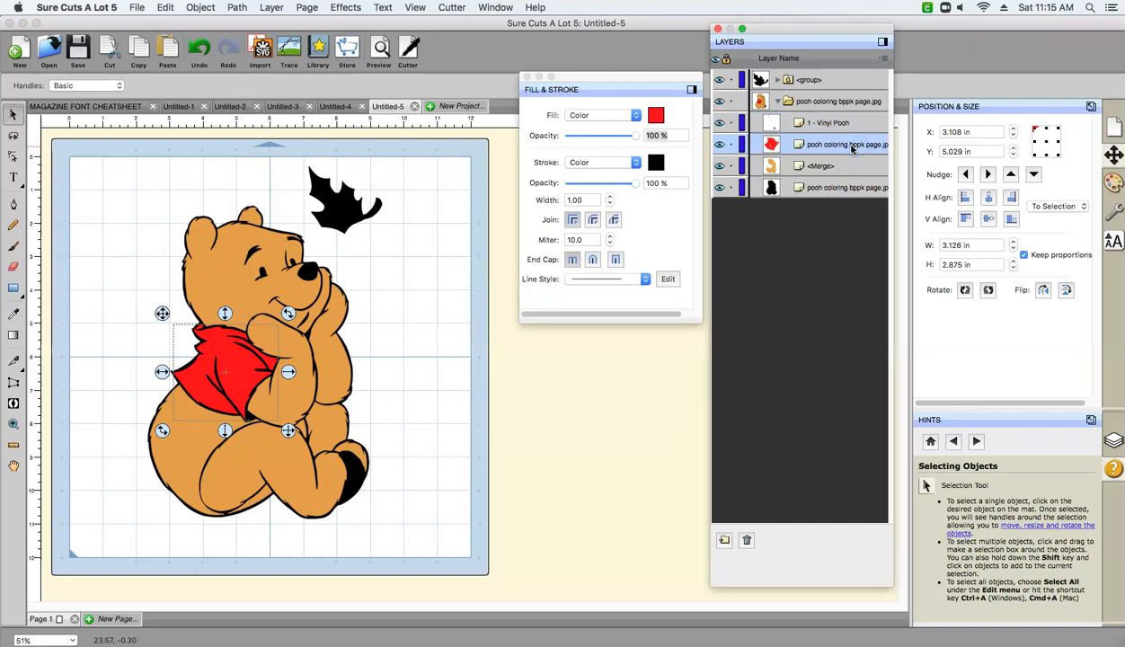
pyautogui.doubleClick(852, 146)
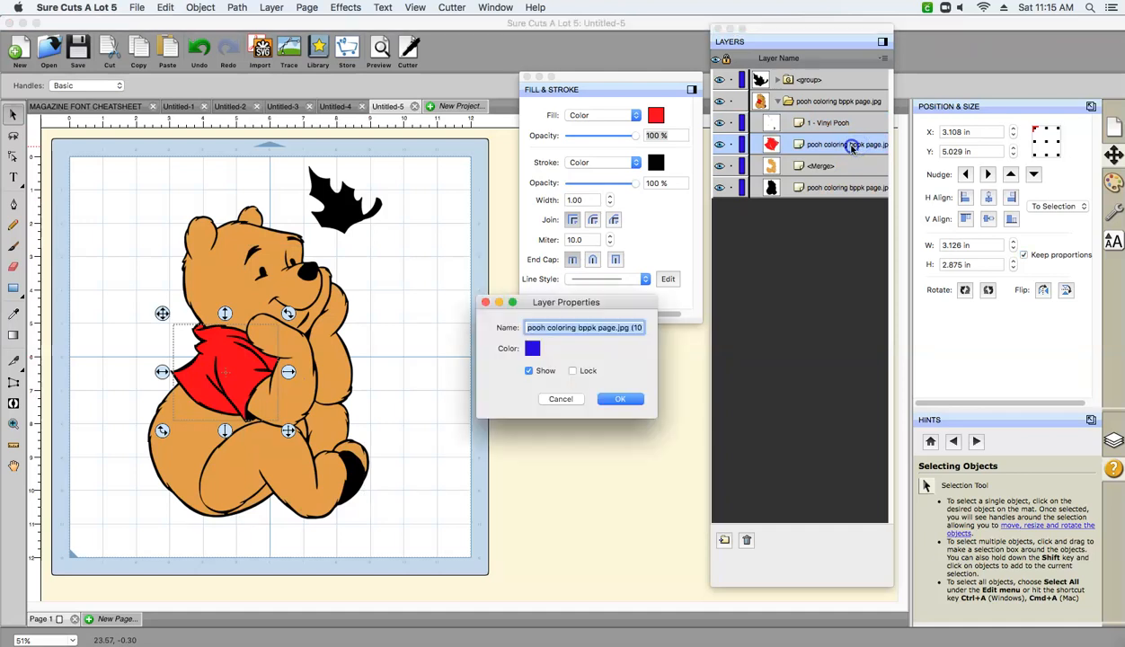
pyautogui.click(671, 280)
pyautogui.write('2 - Vinyl Pooh')
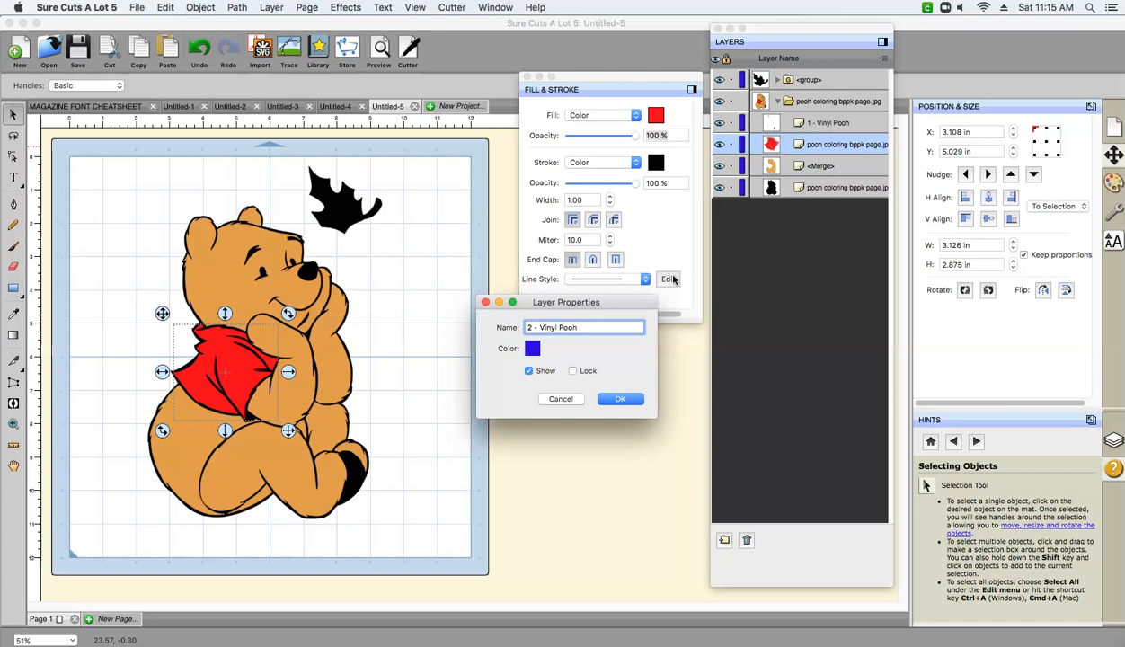
pyautogui.press('Return')
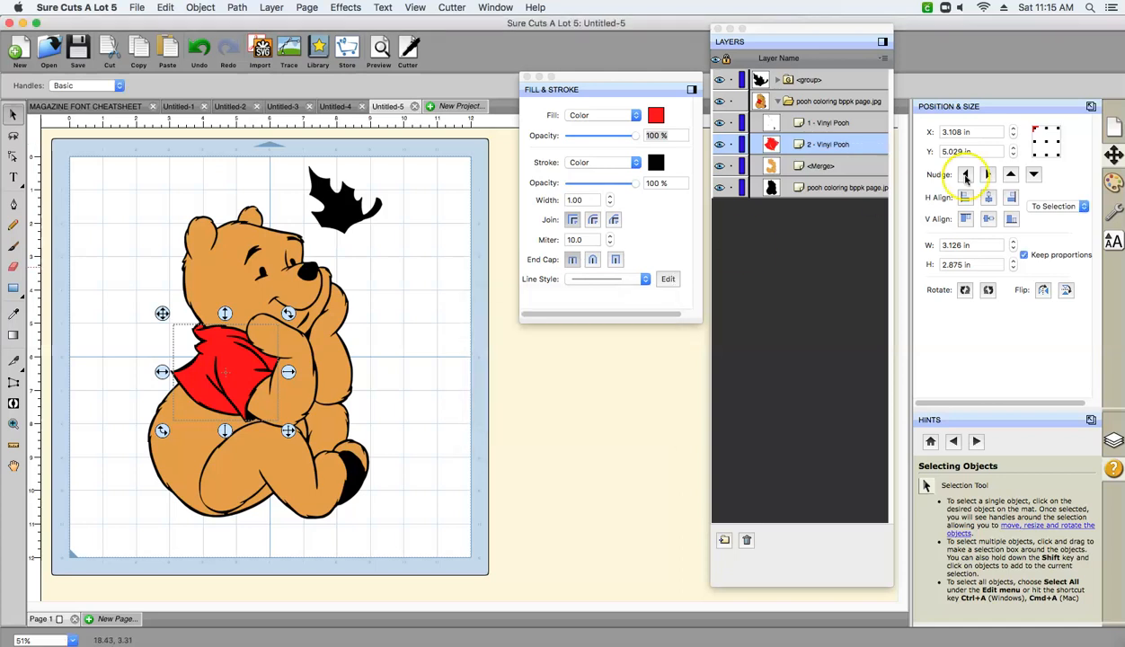
# Step: Rename the merged light-orange body layer as "3 - Vinyl Pooh"
pyautogui.click(825, 167)
pyautogui.doubleClick(825, 167)
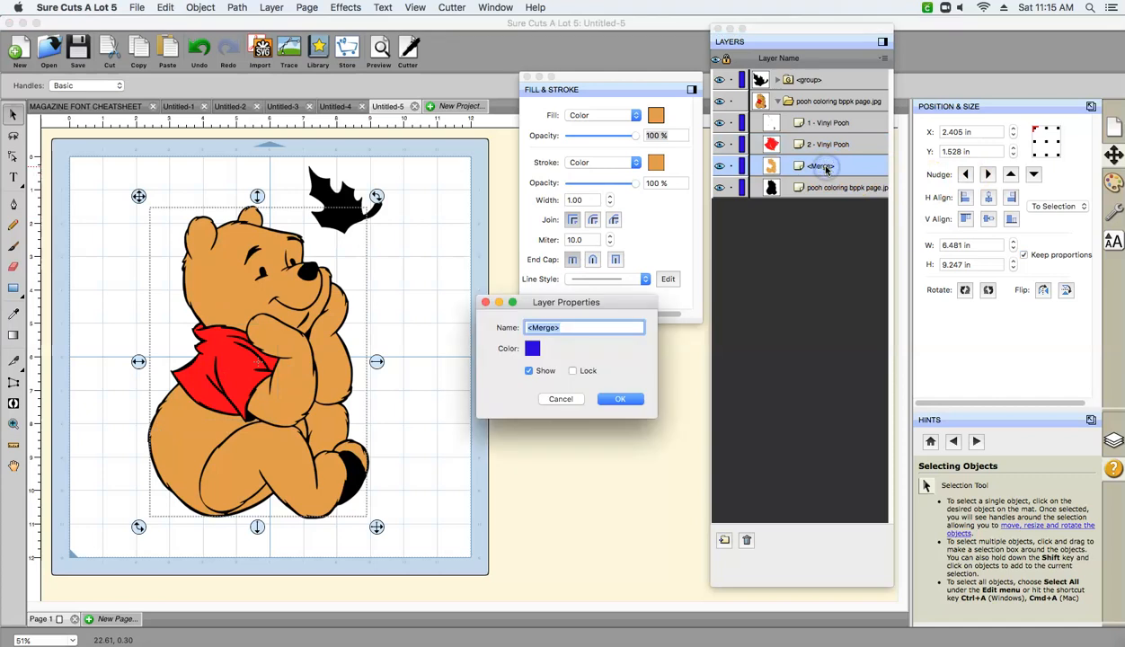
pyautogui.write('3 - Vinyl')
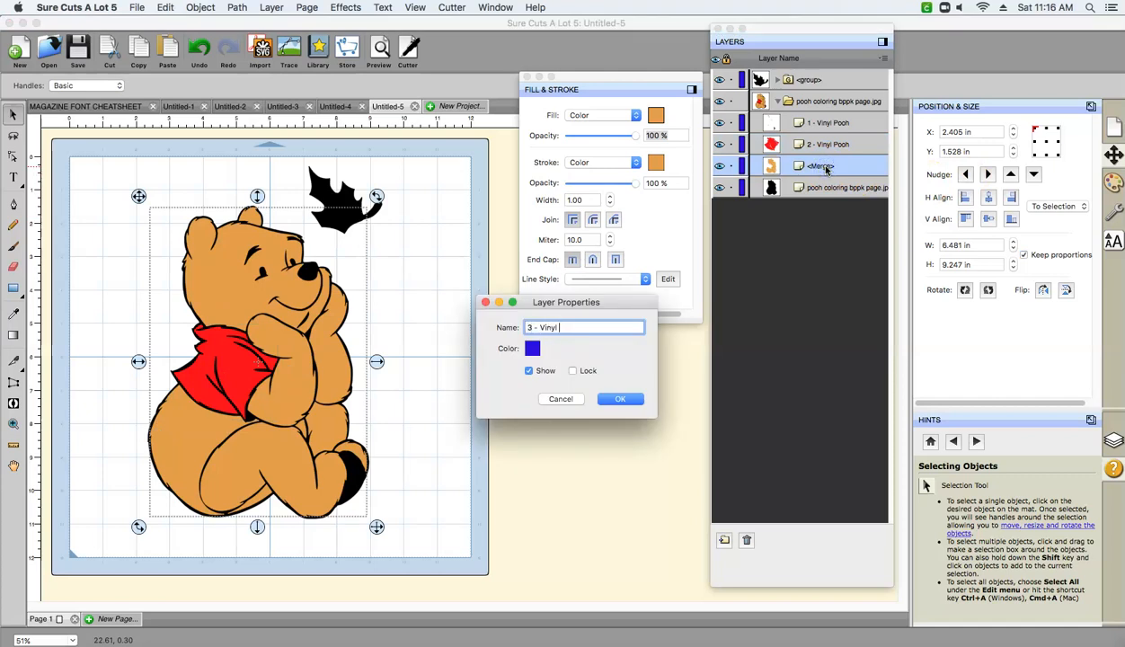
pyautogui.write(' Pooh')
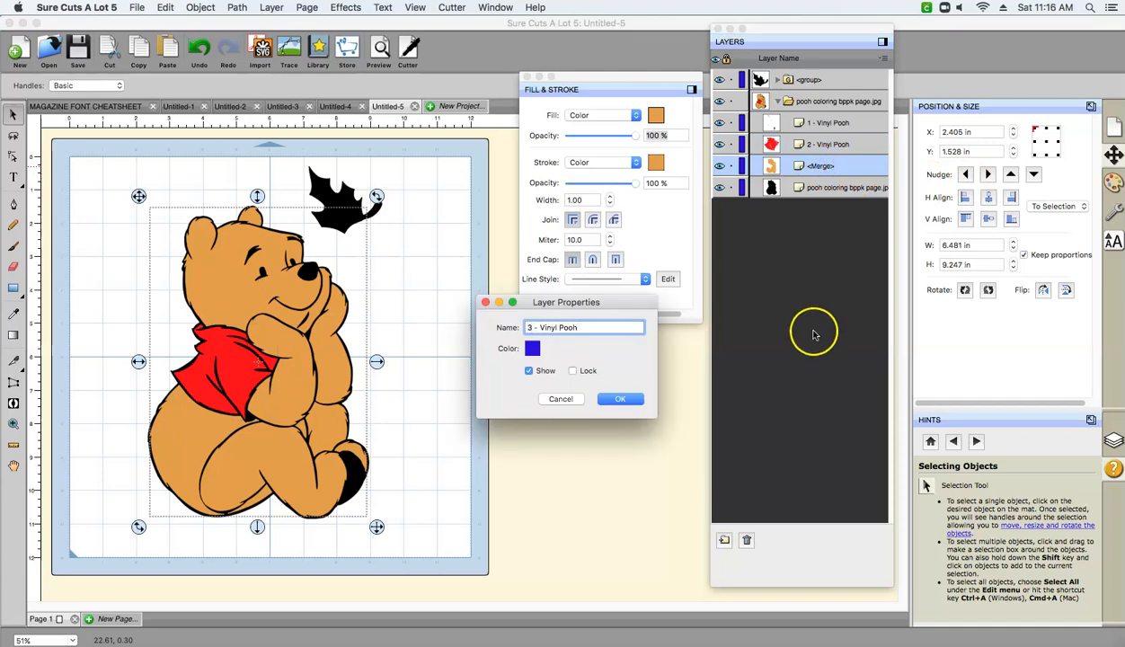
pyautogui.click(621, 399)
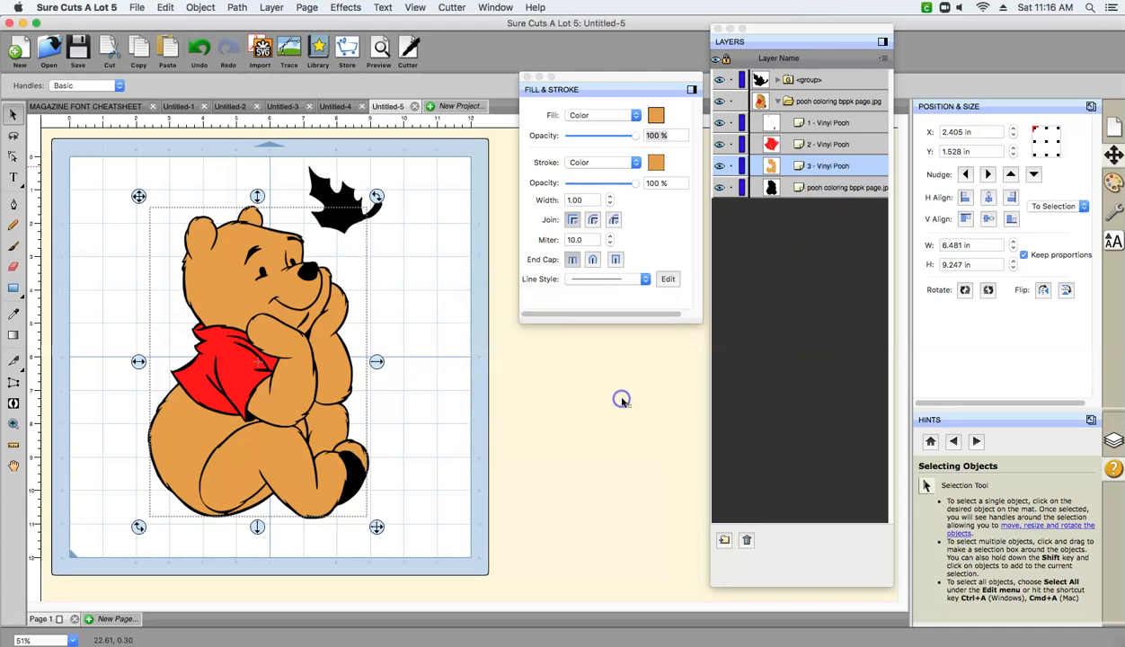
# Step: Rename the black bear outline layer as "4 - Vinyl Pooh"
pyautogui.doubleClick(816, 186)
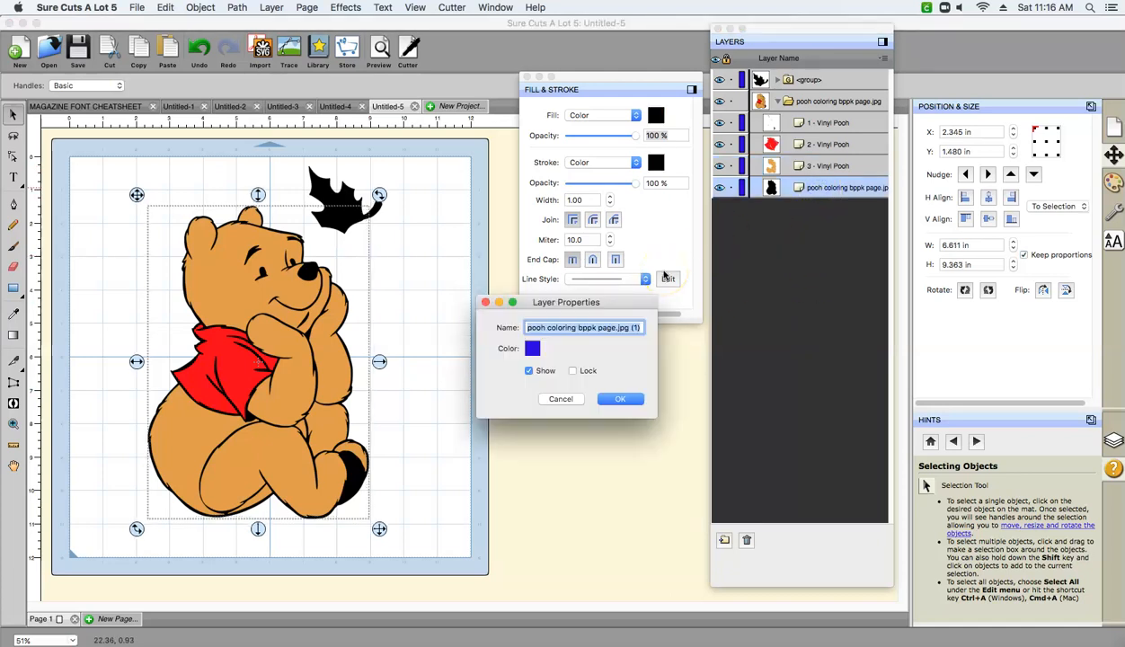
pyautogui.write('4 - Vinyl Pooh')
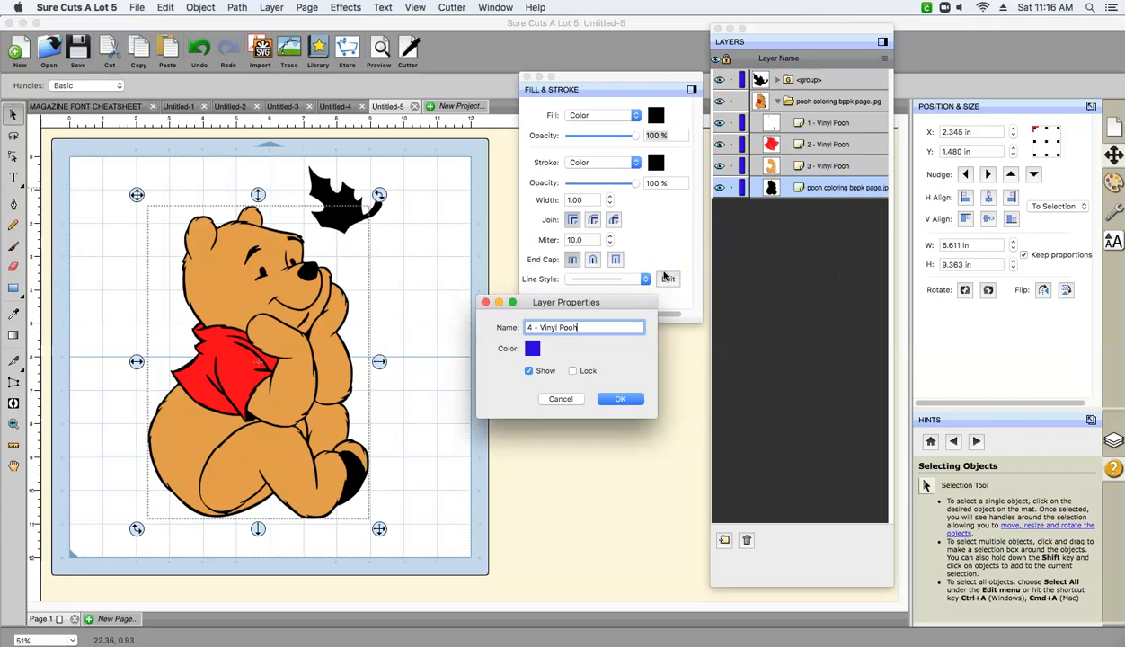
pyautogui.click(622, 399)
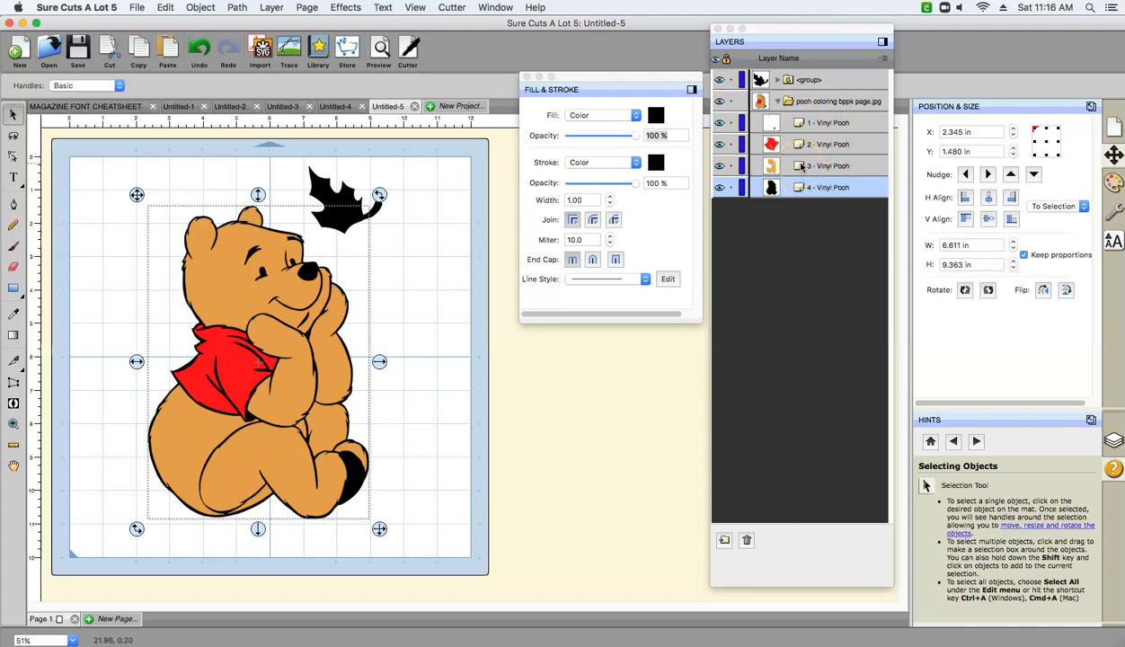
# Step: In the leaf group, move the black leaf outline layer to the bottom and the orange leaf layer directly above it, below the stem and vein layers
pyautogui.click(354, 192)
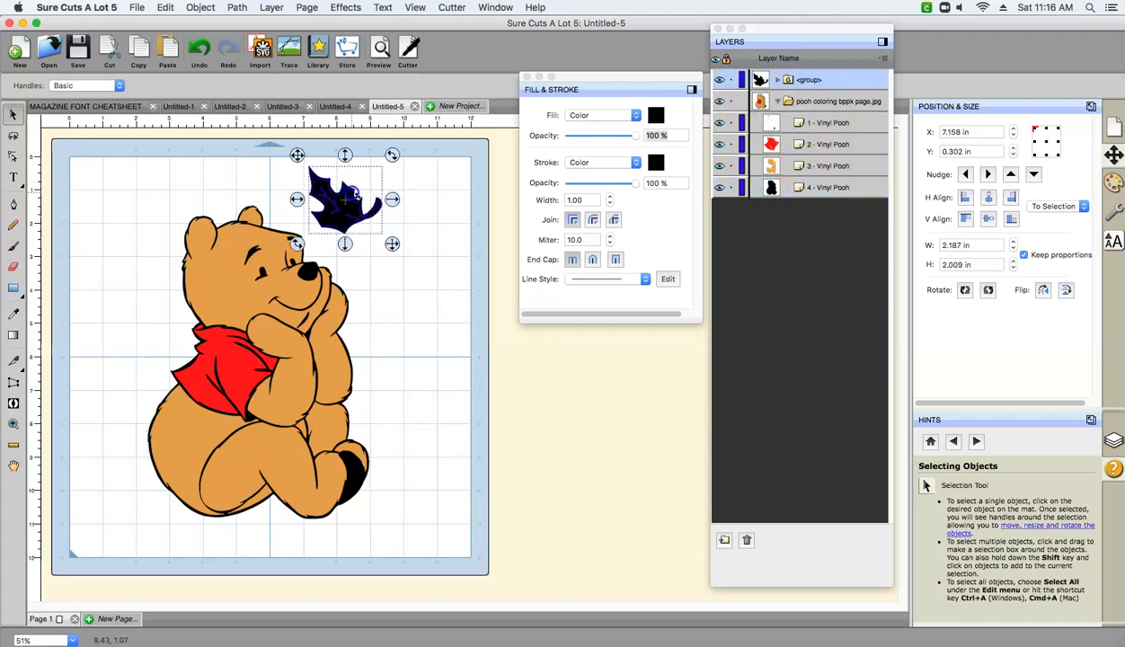
pyautogui.click(777, 79)
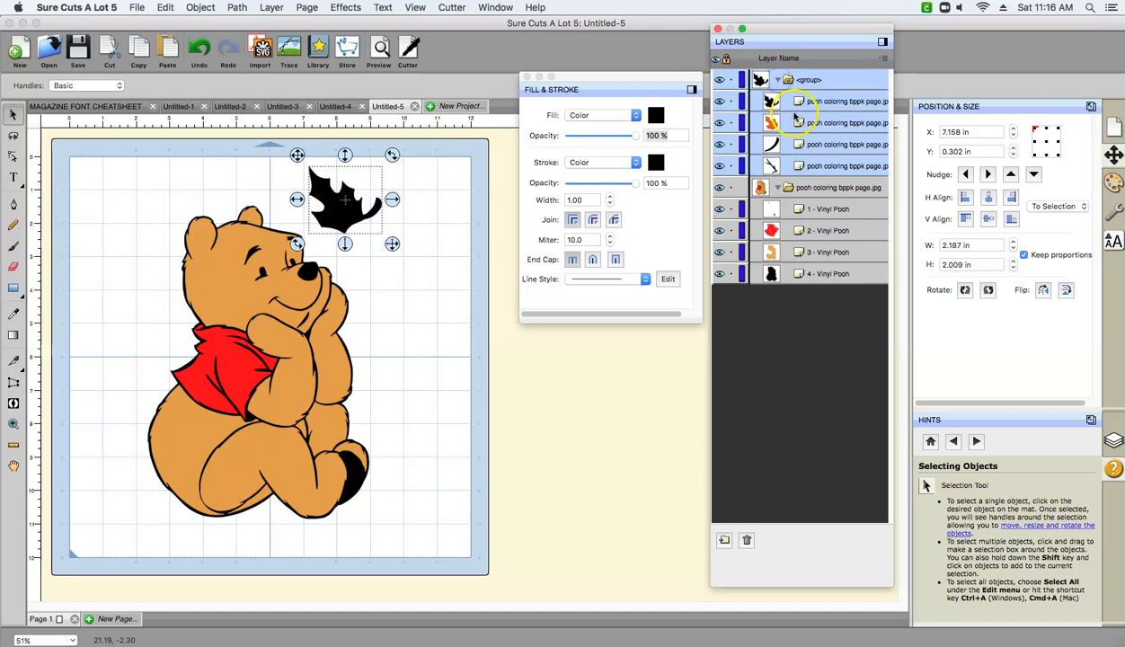
pyautogui.click(809, 102)
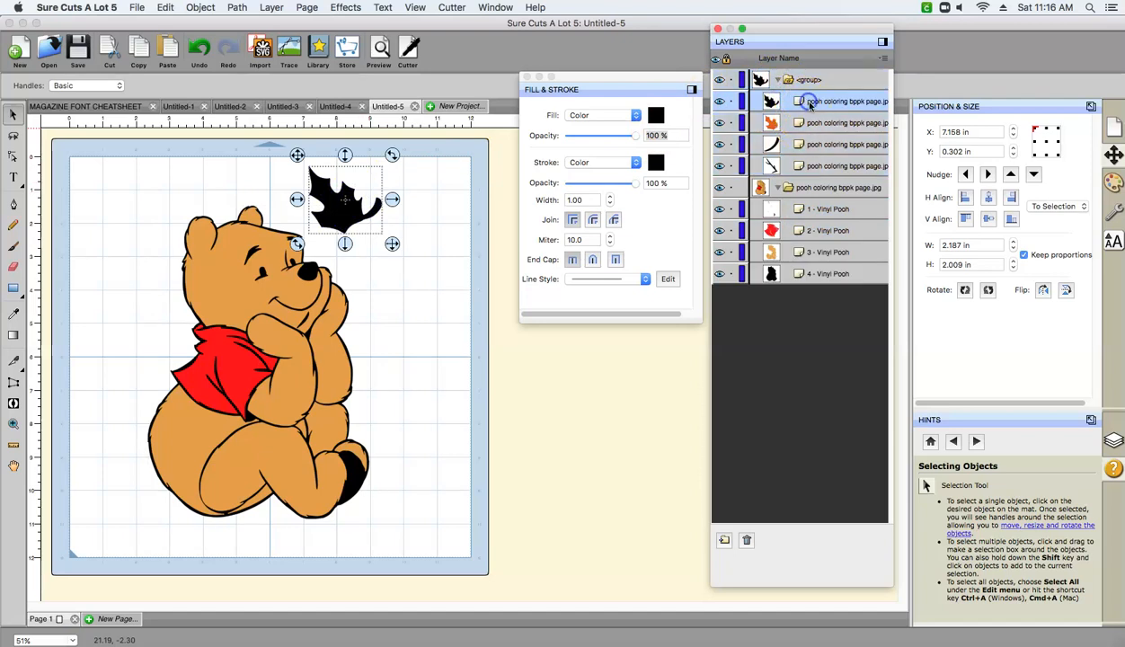
pyautogui.moveTo(808, 102); pyautogui.dragTo(804, 145)
pyautogui.moveTo(791, 94); pyautogui.dragTo(801, 150)
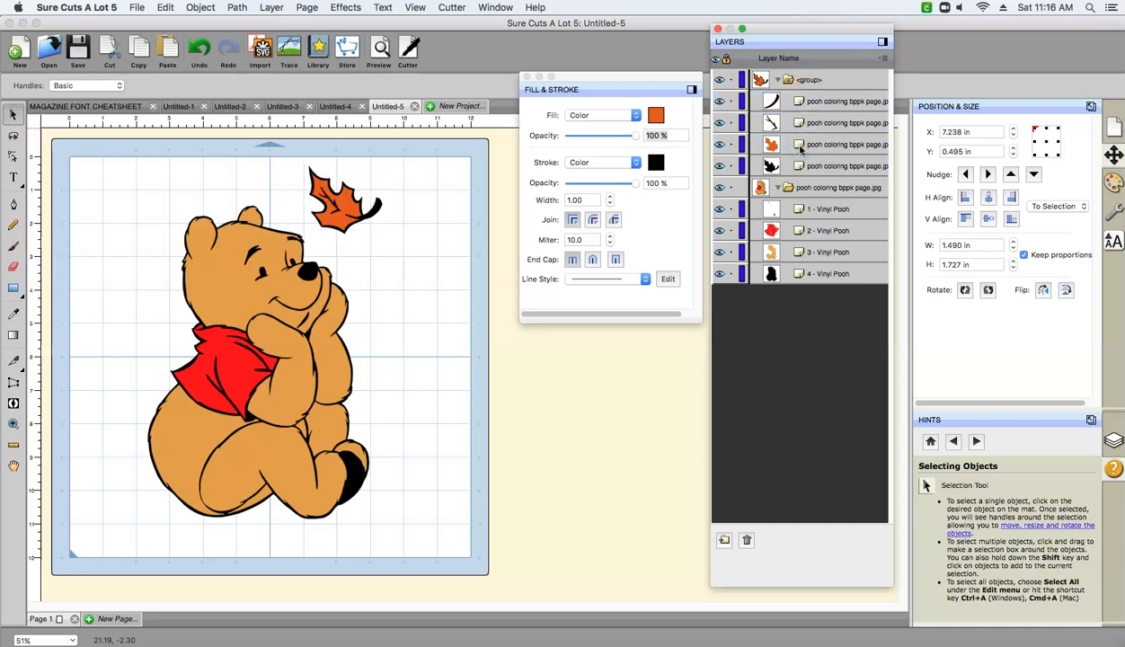
pyautogui.click(779, 80)
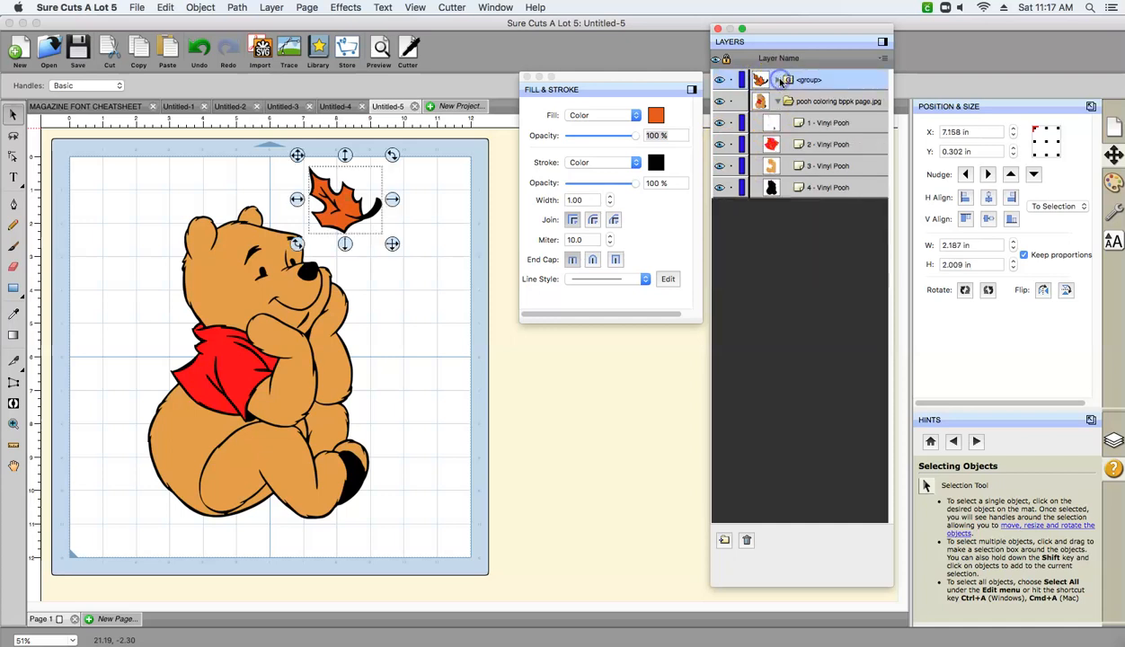
pyautogui.click(428, 317)
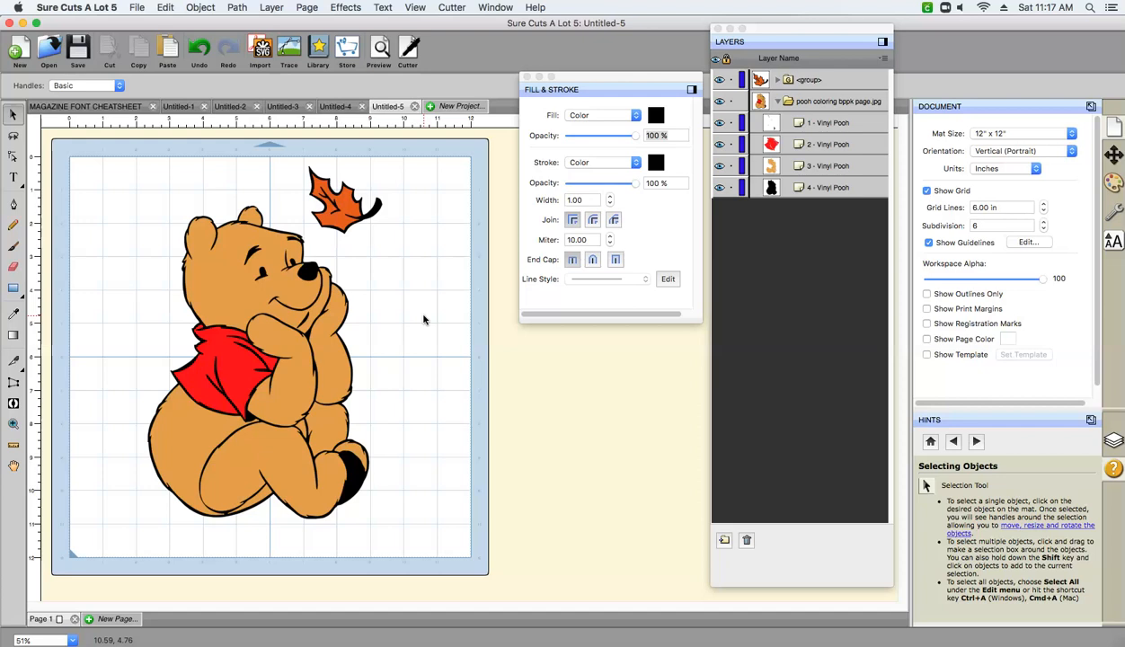
# Step: Select the whole design, set up an SVG export named "Pooh" to the Desktop, and cancel at the export options
pyautogui.click(136, 8)
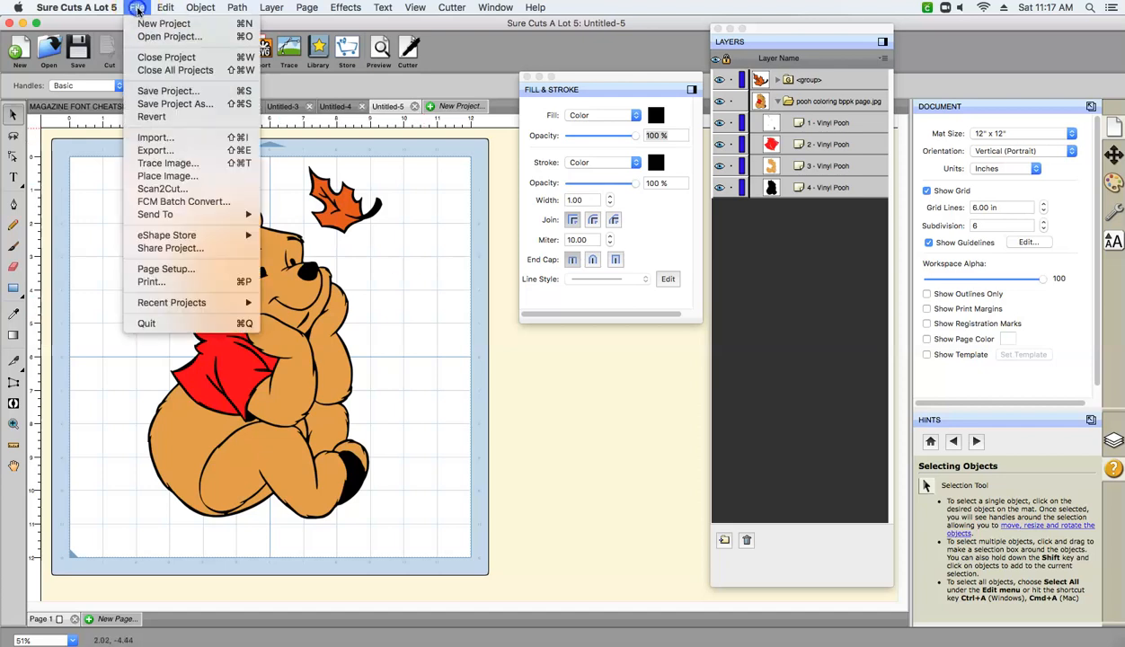
pyautogui.moveTo(160, 11)
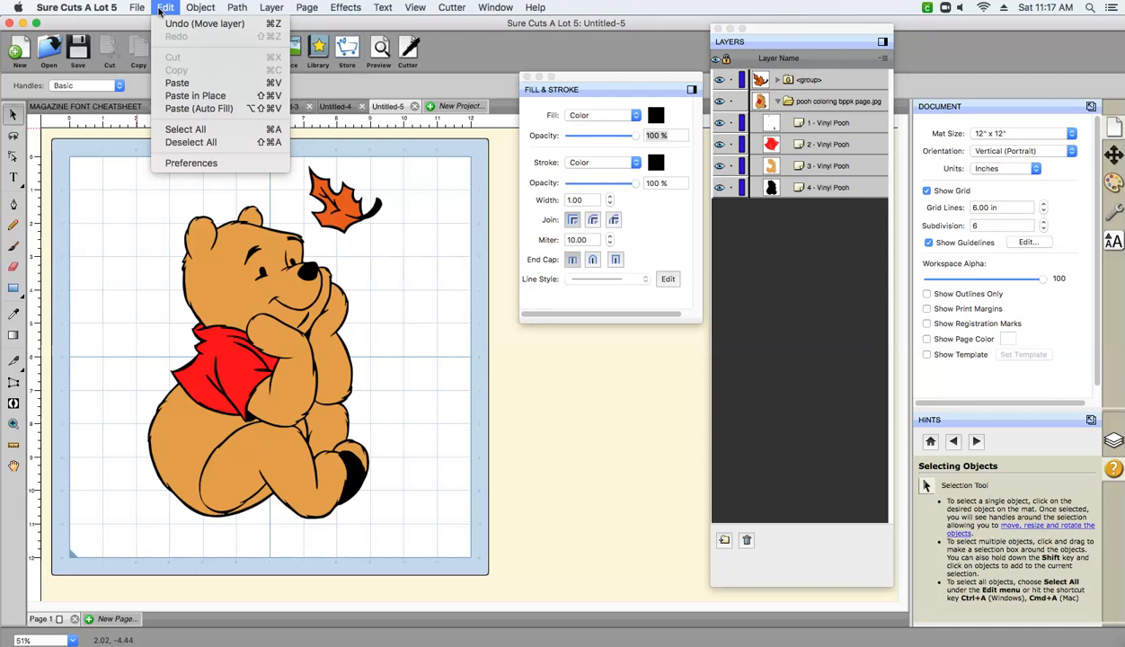
pyautogui.click(182, 129)
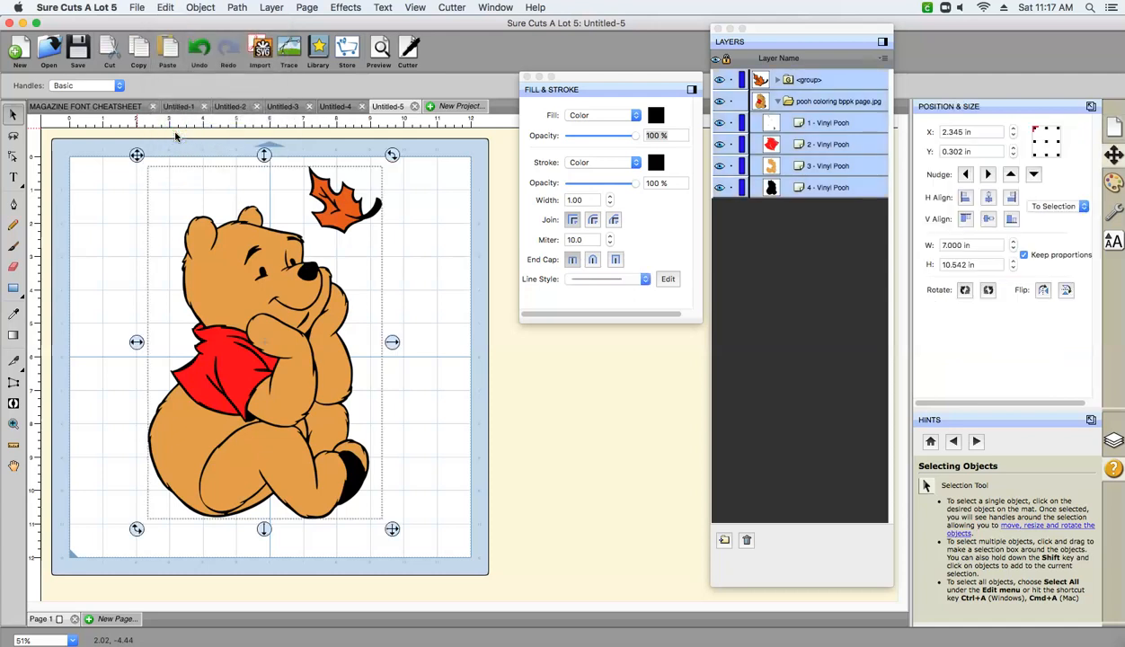
pyautogui.click(139, 8)
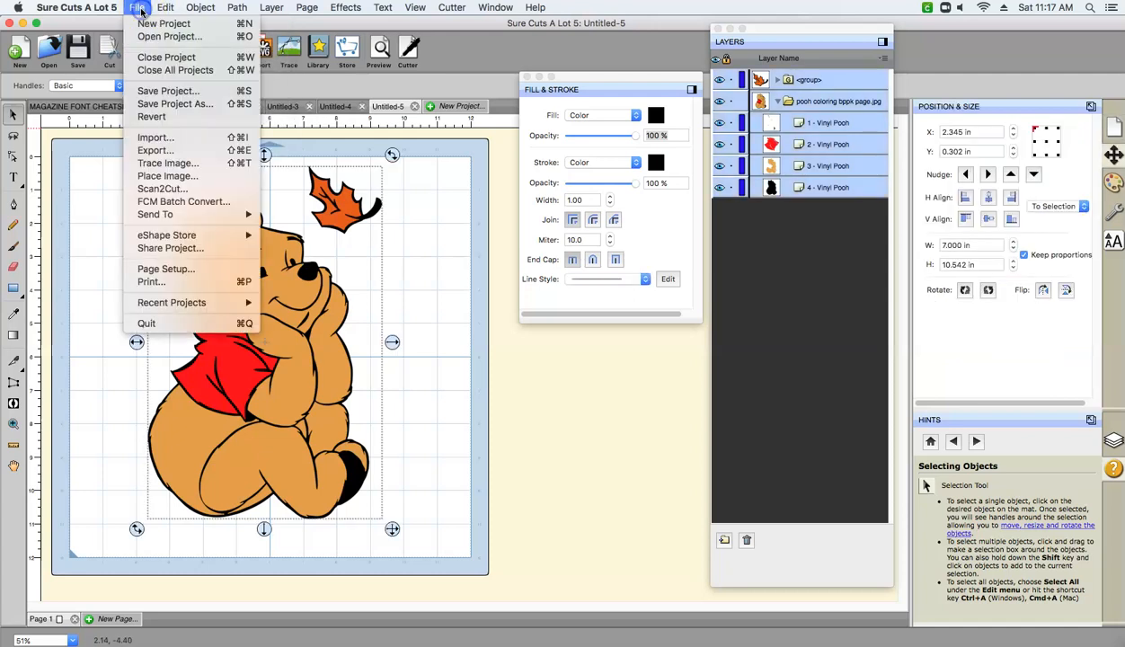
pyautogui.click(155, 150)
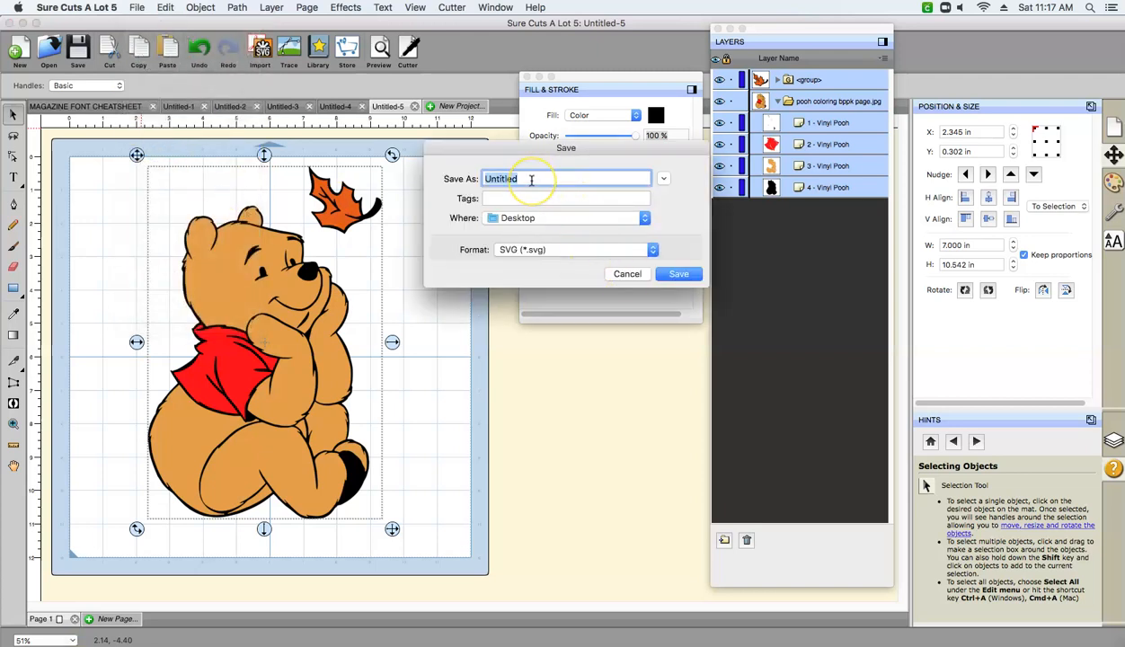
pyautogui.write('Pooh')
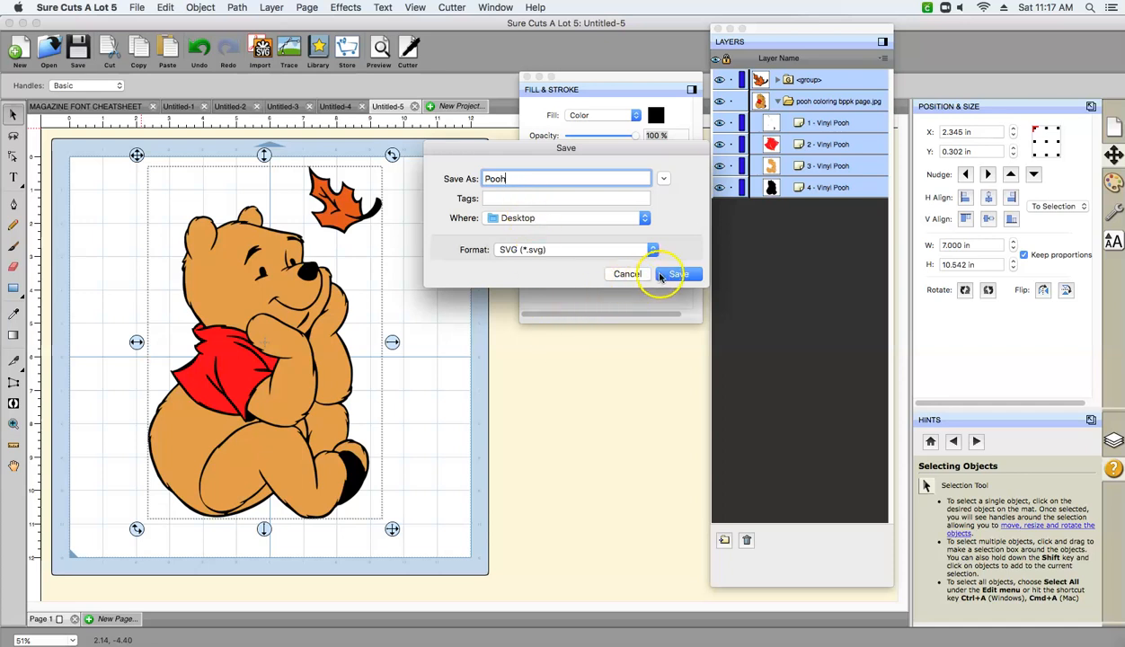
pyautogui.click(660, 275)
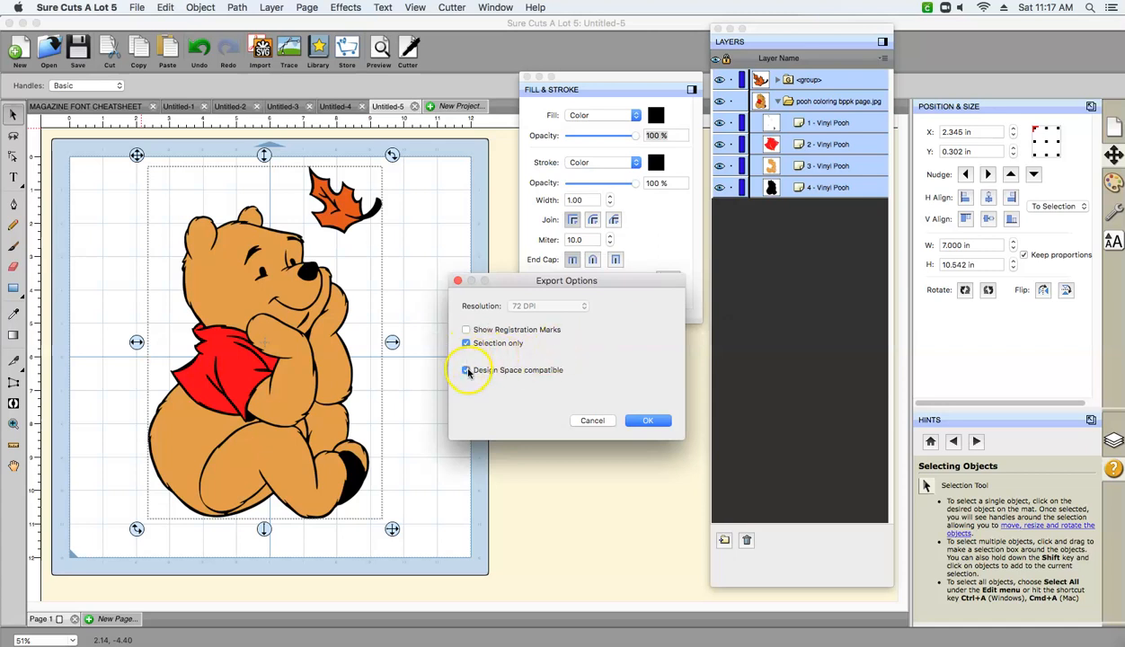
pyautogui.click(597, 422)
pyautogui.click(430, 407)
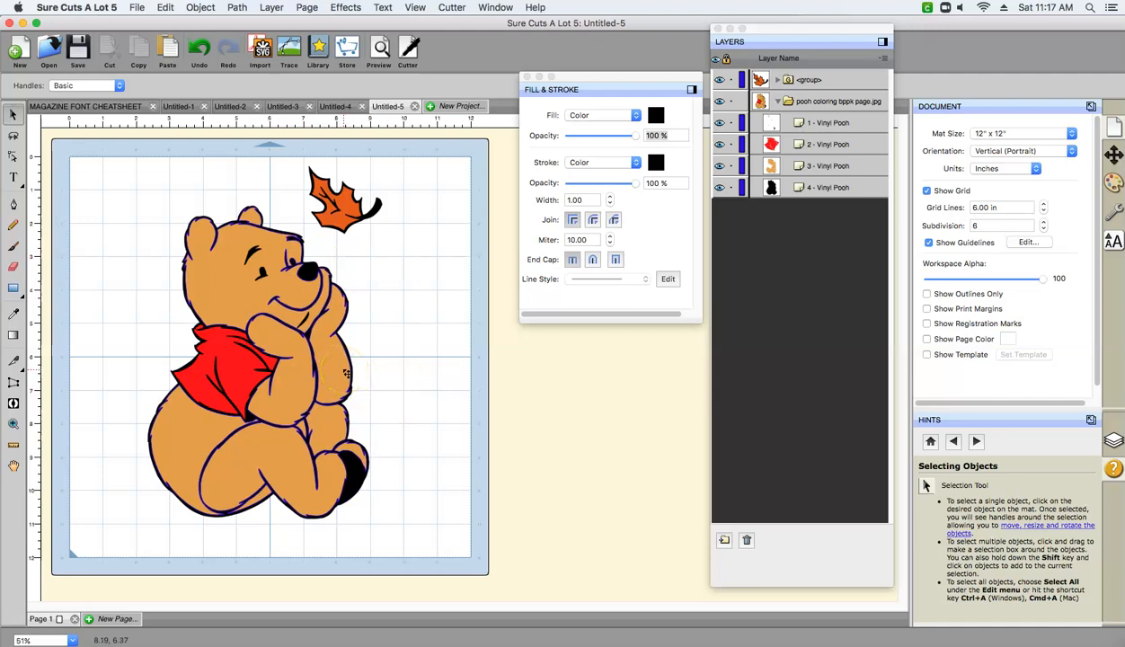
pyautogui.click(762, 197)
pyautogui.click(400, 352)
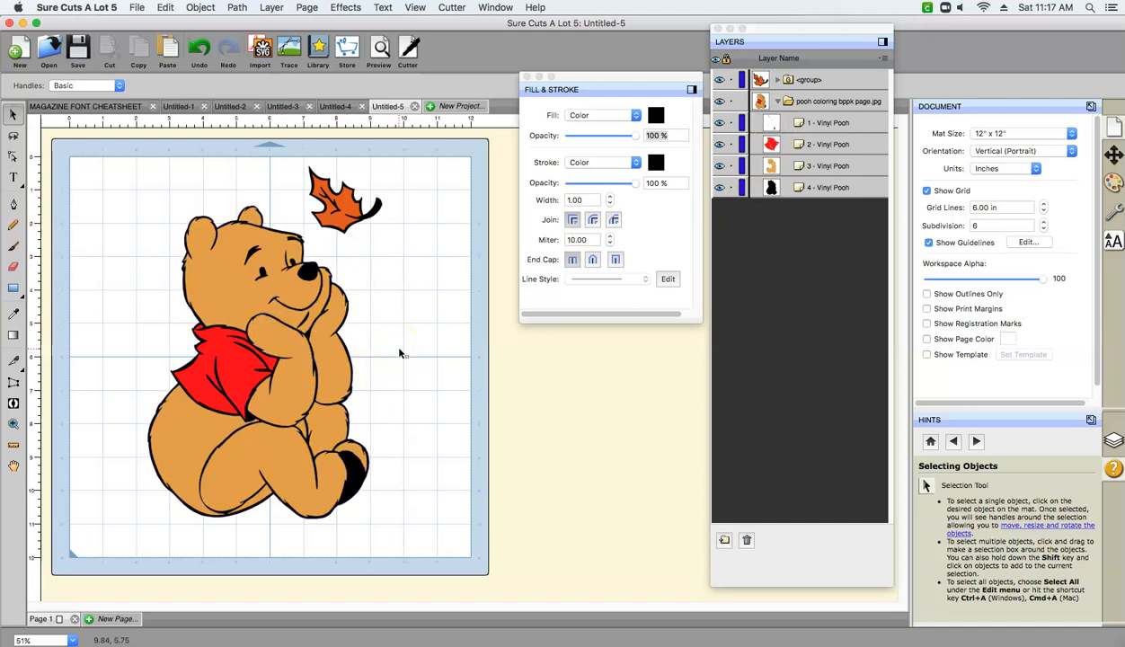
pyautogui.moveTo(144, 209)
pyautogui.mouseDown()
pyautogui.moveTo(382, 321)
pyautogui.moveTo(402, 310)
pyautogui.mouseUp()
pyautogui.click(289, 51)
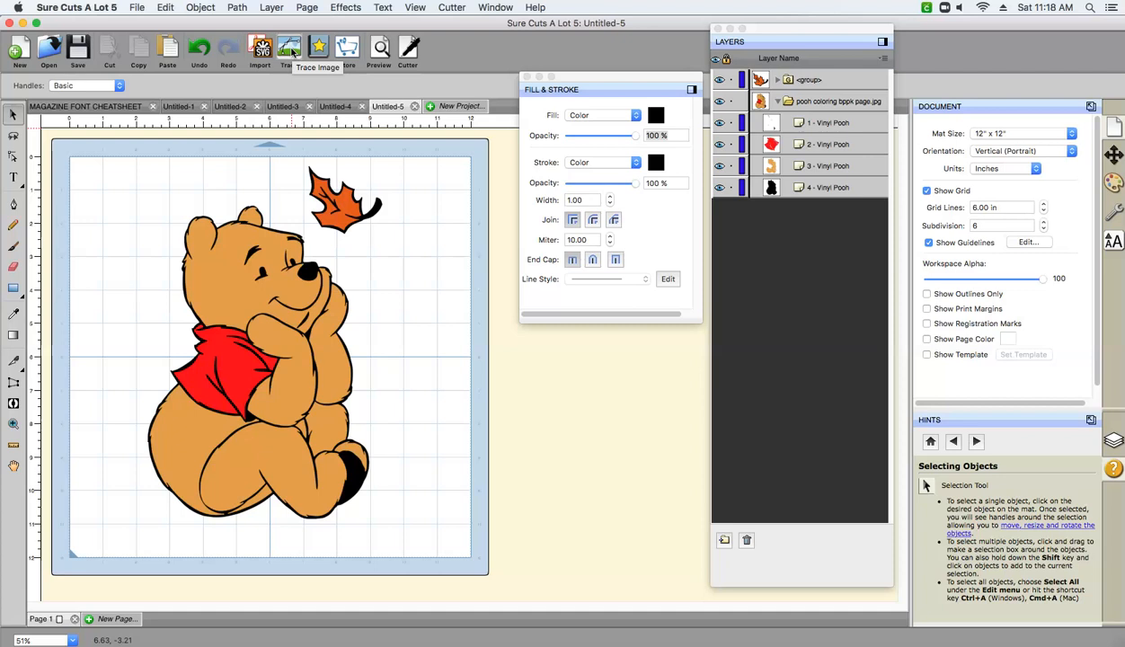
pyautogui.click(271, 77)
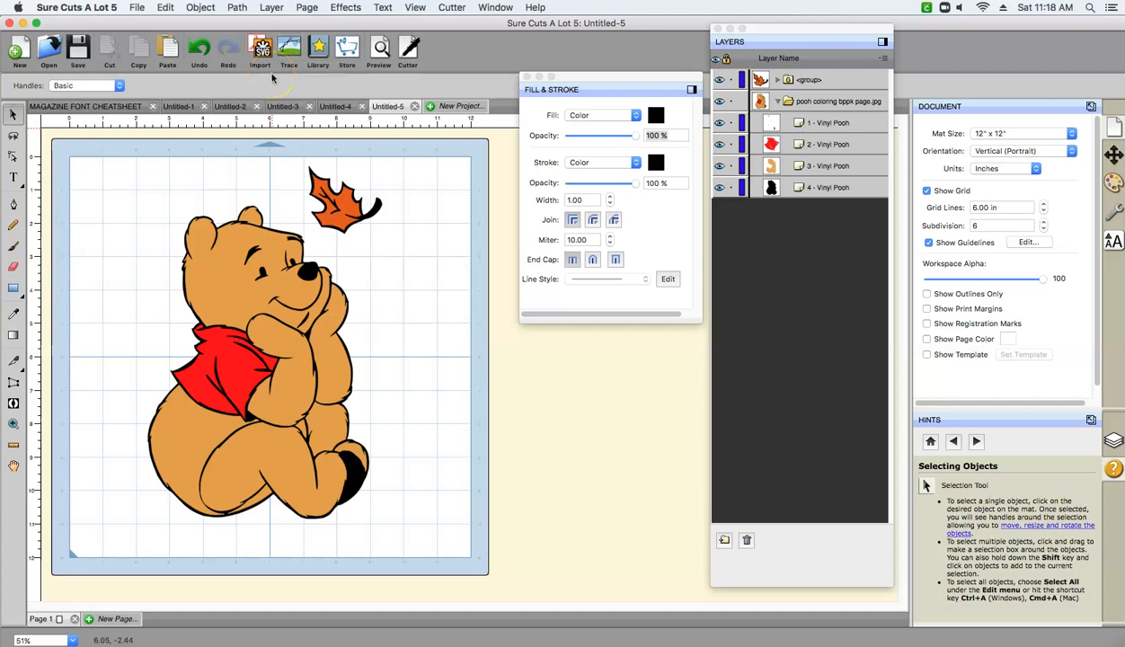